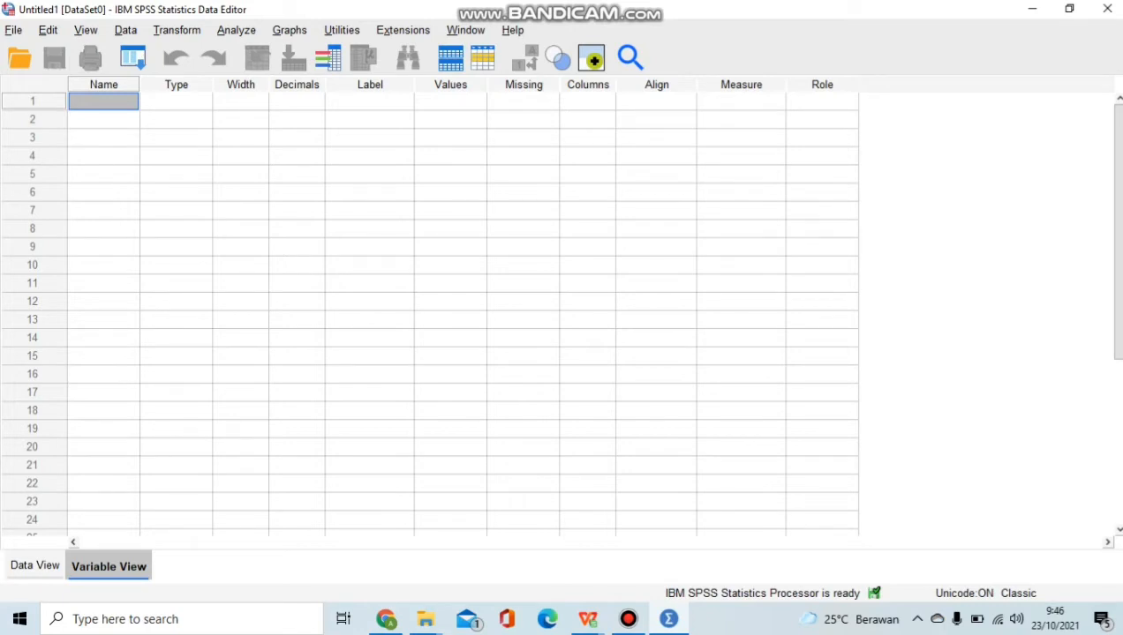
- Look over the source data in the WPS Office workbook latihan alte chi square 3x3.xlsx and return to SPSS
mouse_move(668, 619)
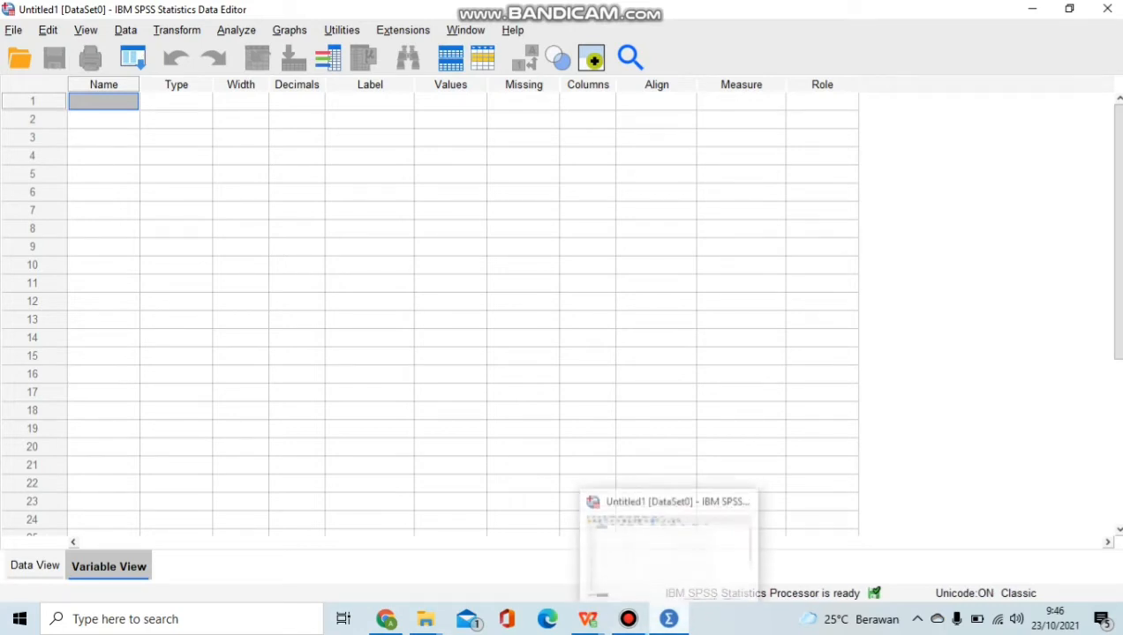
mouse_move(588, 618)
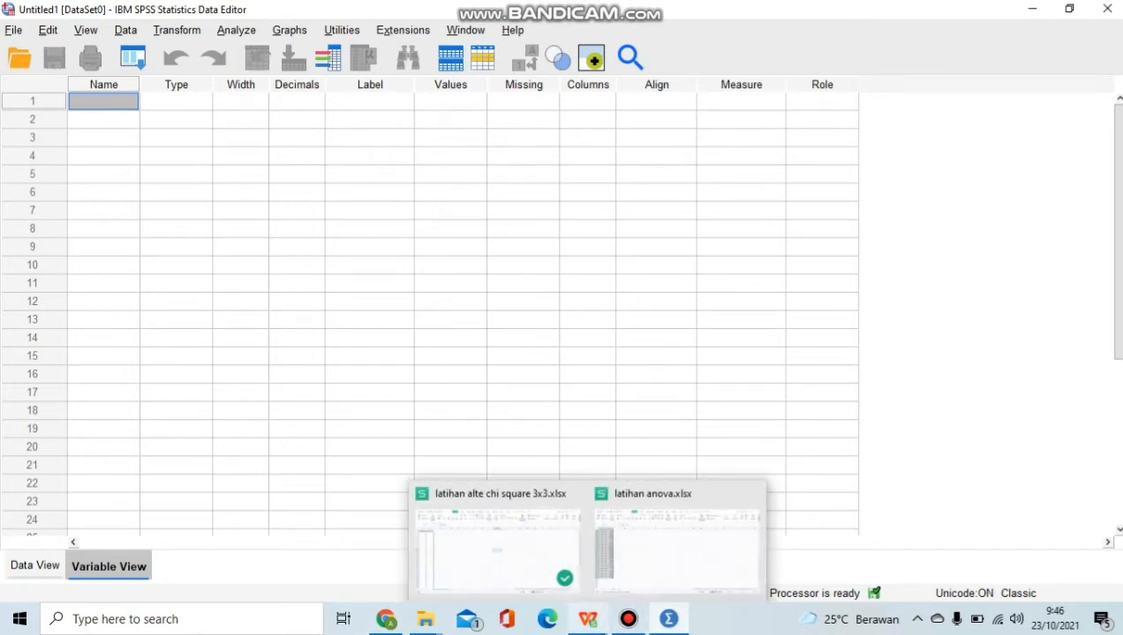
left_click(497, 542)
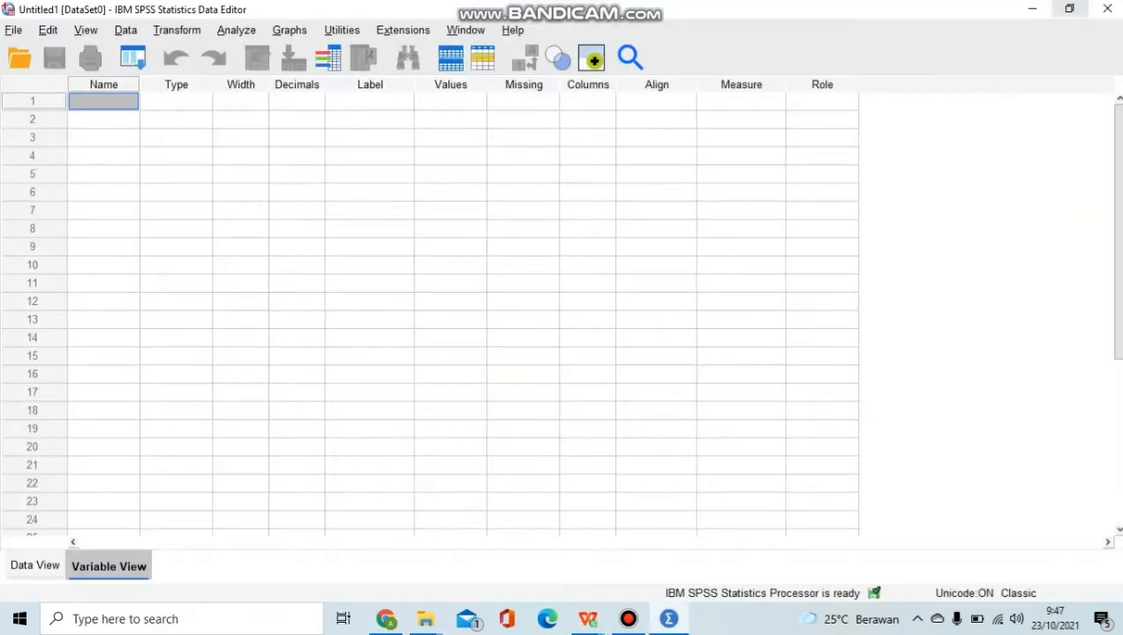
left_click(1068, 12)
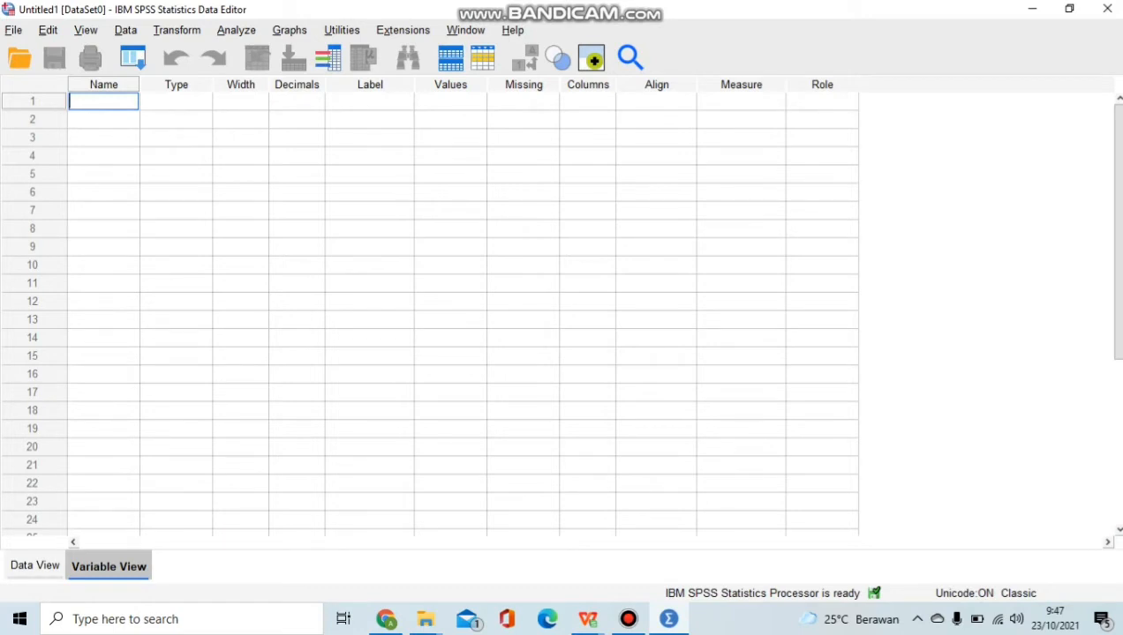
- Define two new variables named pengetahuan and aktivitas in the first two rows
type("pengetahuan")
key("Return")
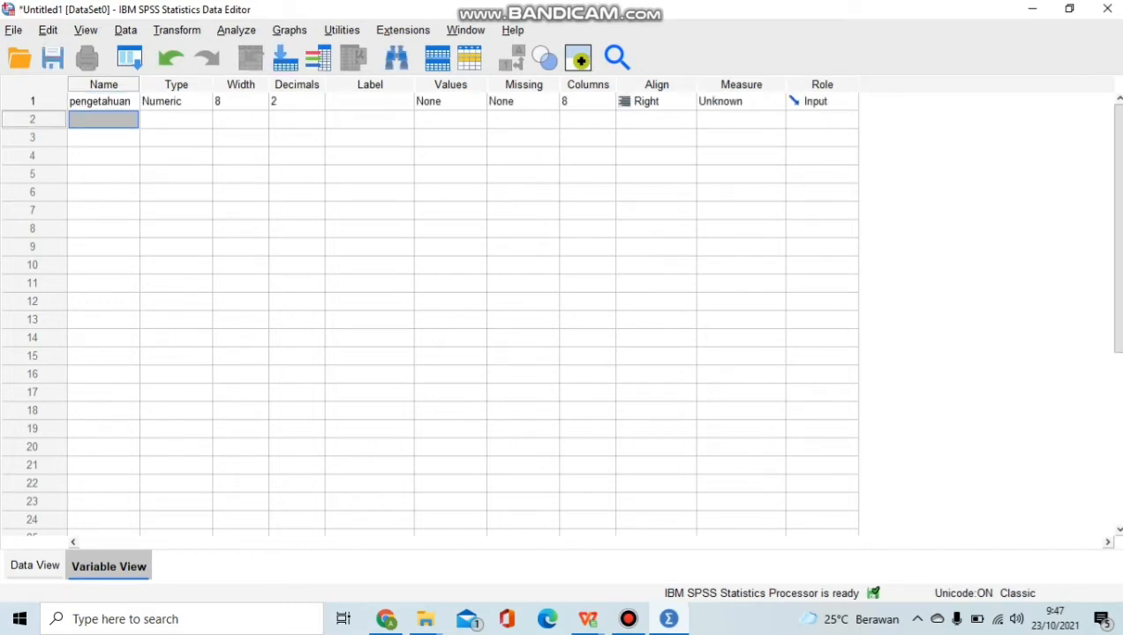
type("akti")
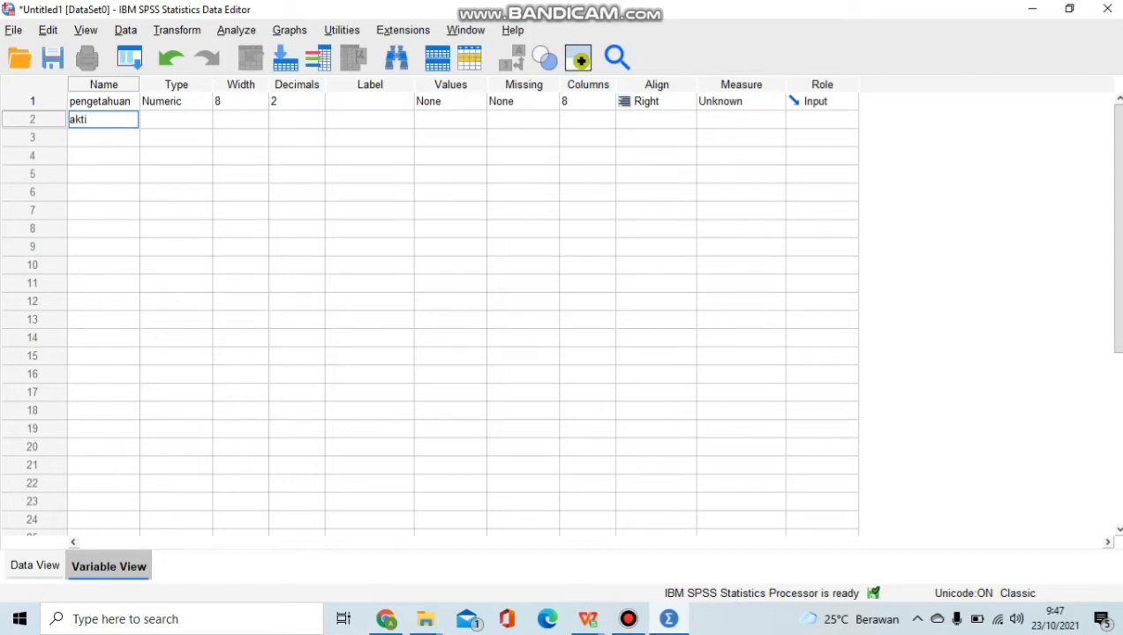
type("vitas")
- Set the decimals of both pengetahuan and aktivitas to 0
left_click(297, 101)
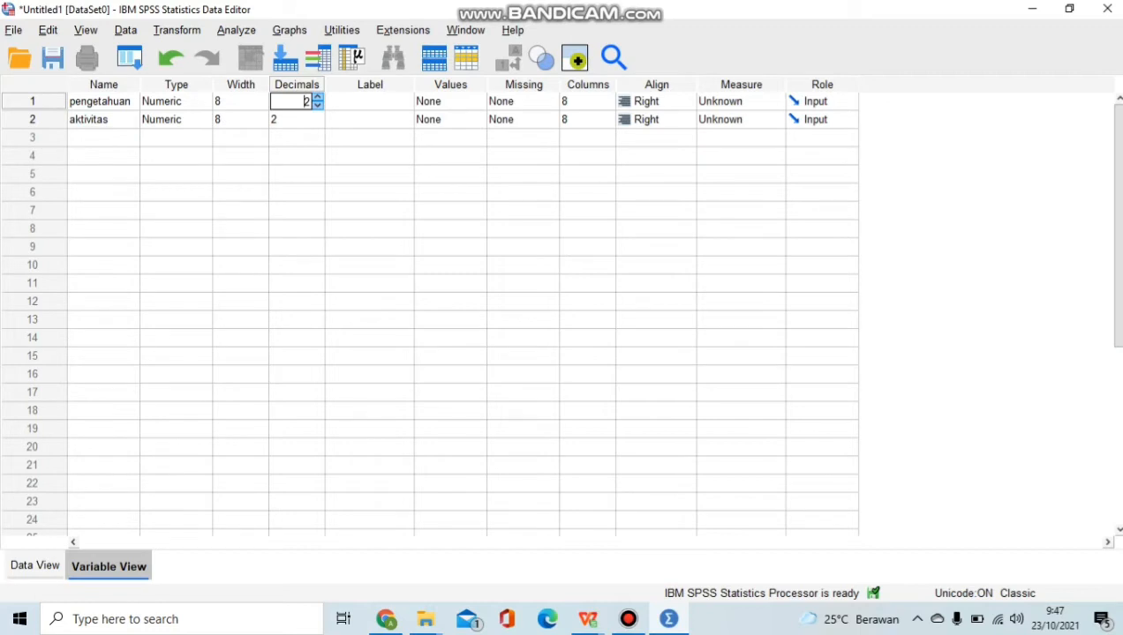
left_click(318, 105)
left_click(318, 105)
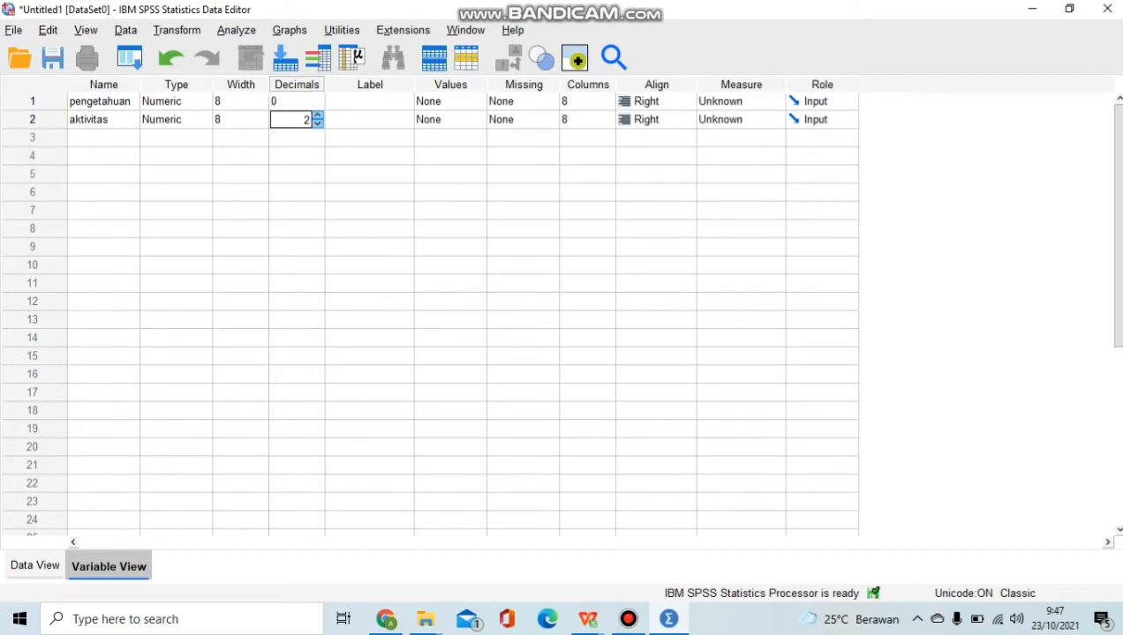
left_click(297, 119)
left_click(318, 123)
left_click(317, 123)
- Label the variable pengetahuan "tingkat pengetahuan" and the variable aktivitas "tingkat aktivitas"
left_click(370, 101)
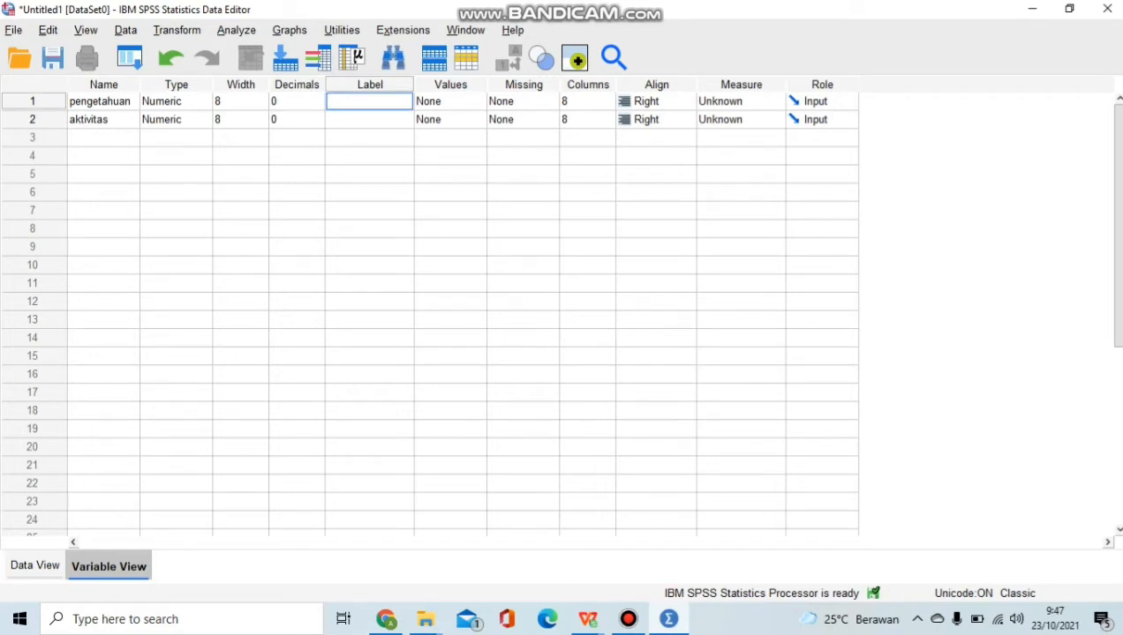
type("tingkat pengetahu")
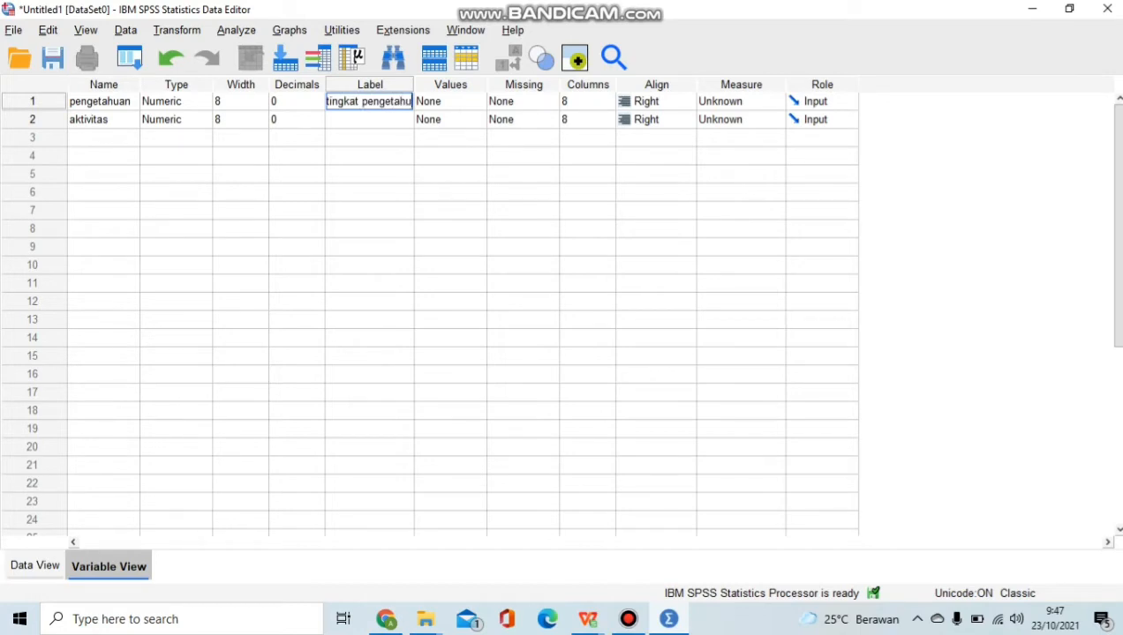
type("an")
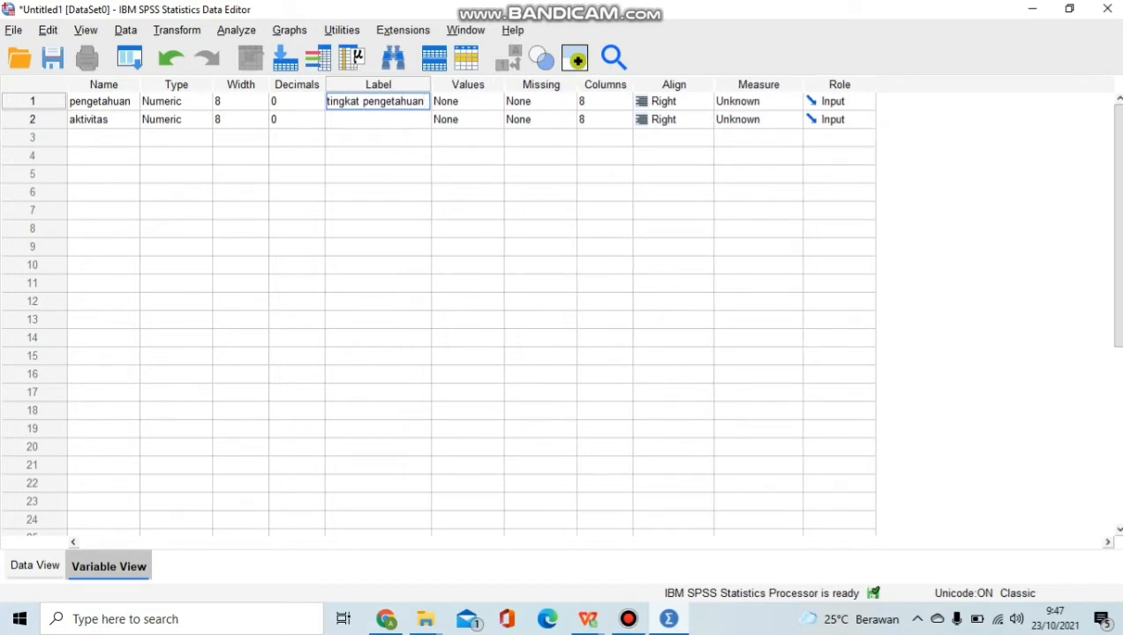
key("Return")
type("t")
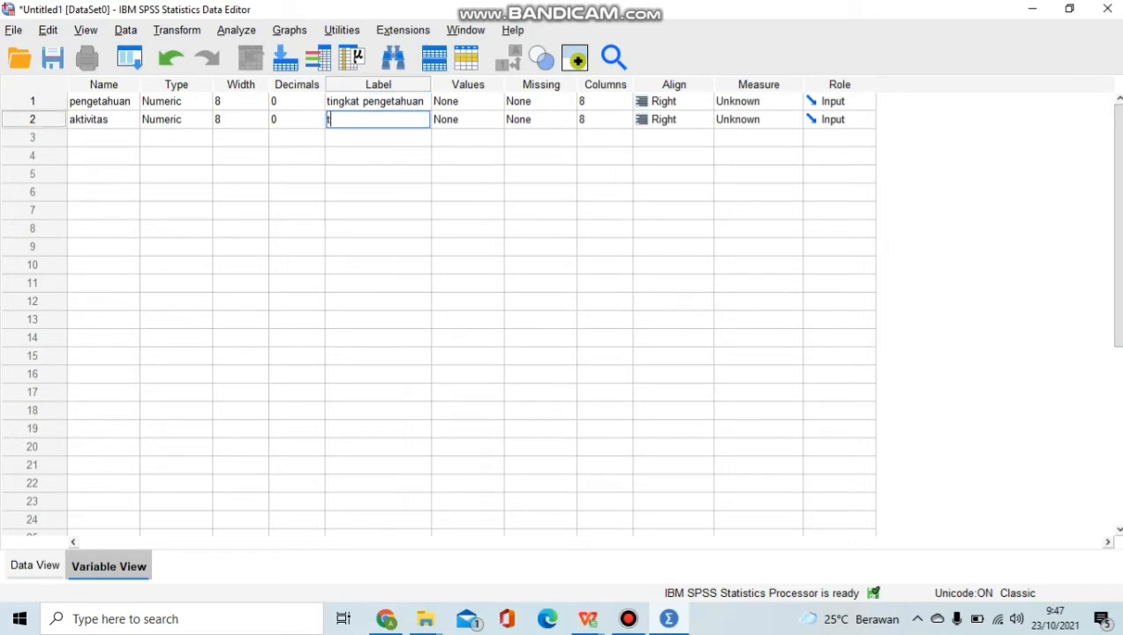
type("ingkat aktivitas")
- Define the value labels of pengetahuan as 1 = kurang, 2 = cukup and 3 = baik
left_click(458, 101)
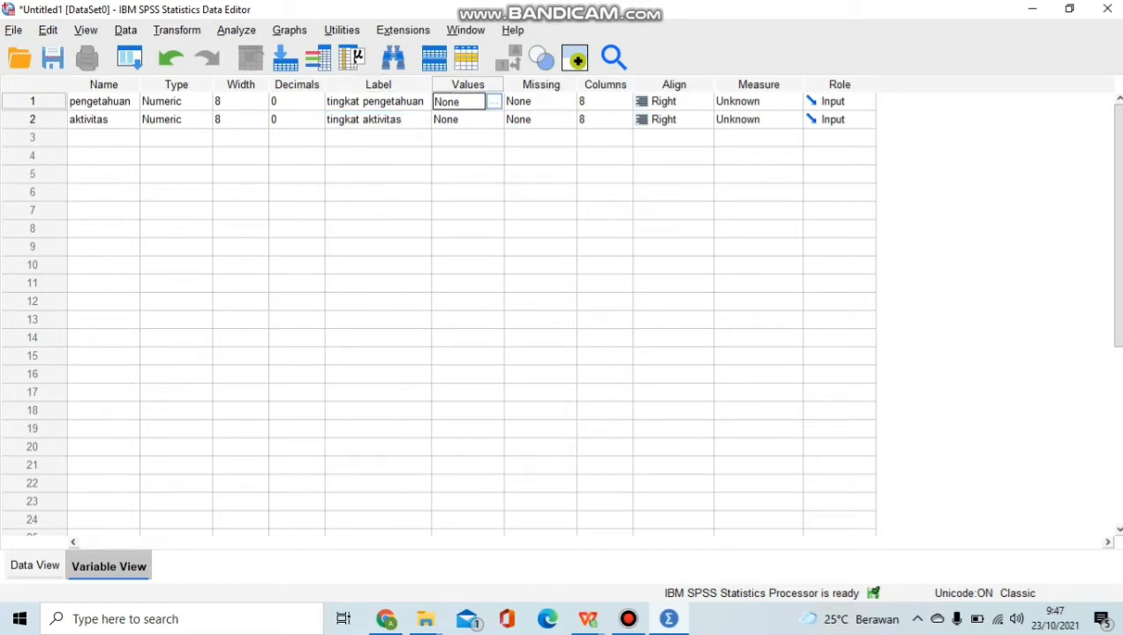
left_click(494, 102)
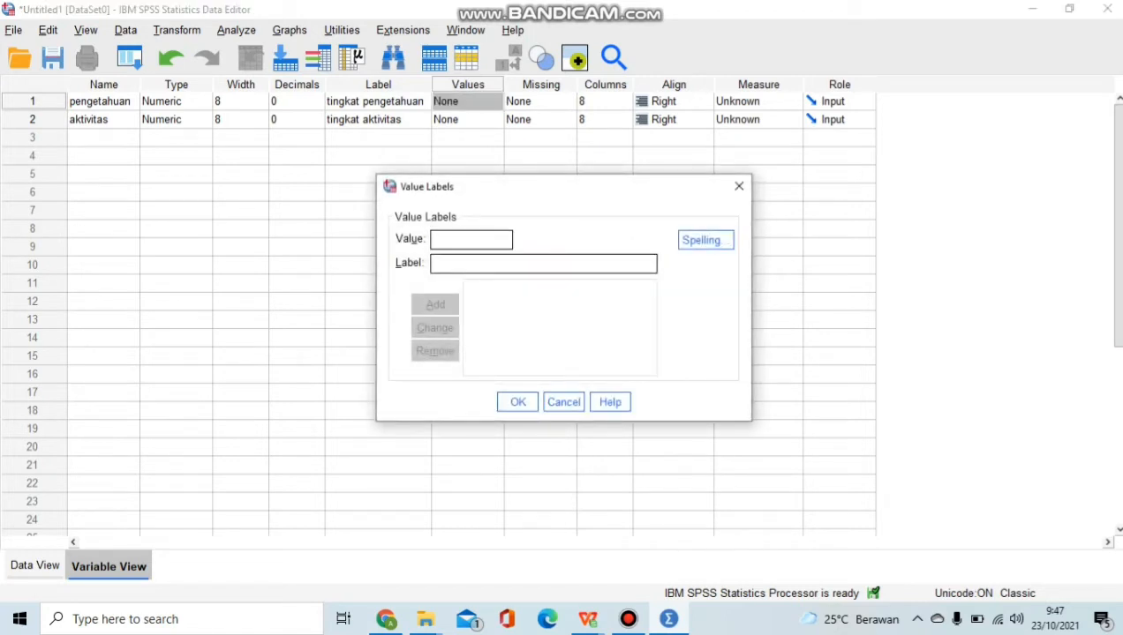
type("1")
type("kurang")
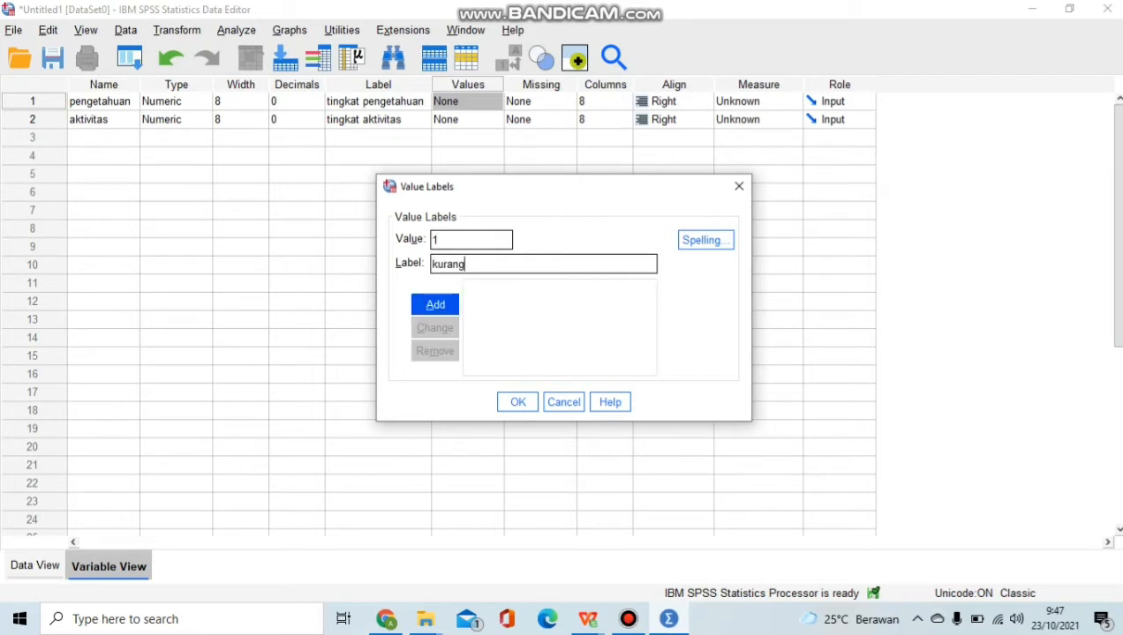
key("alt+a")
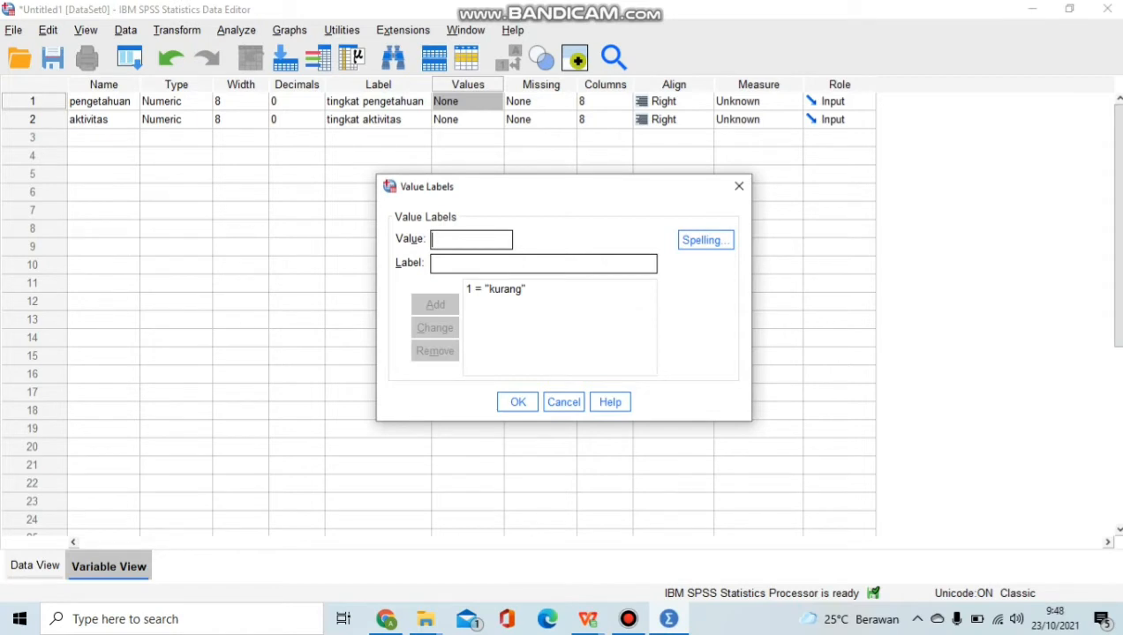
type("2")
key("Tab")
type("cukup")
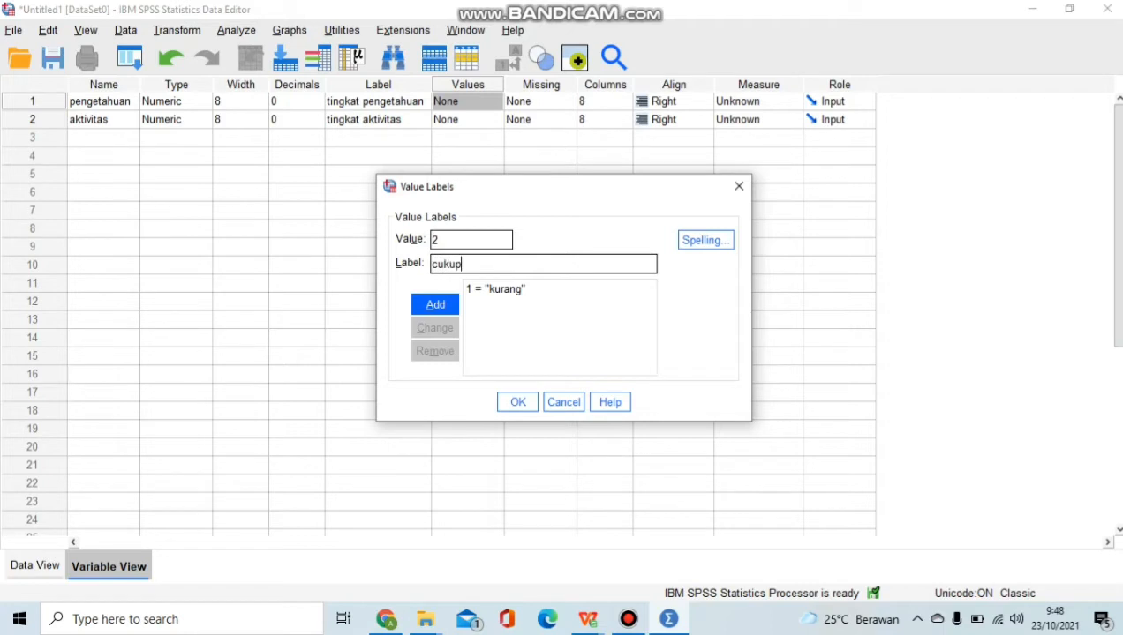
key("Return")
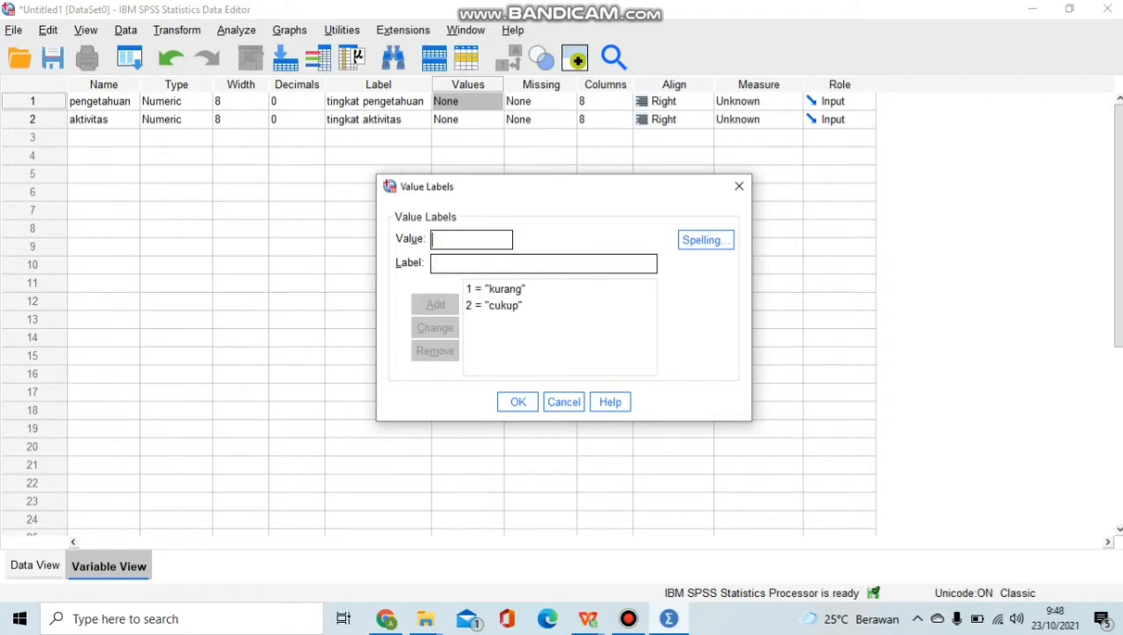
type("3")
key("Tab")
type("baik")
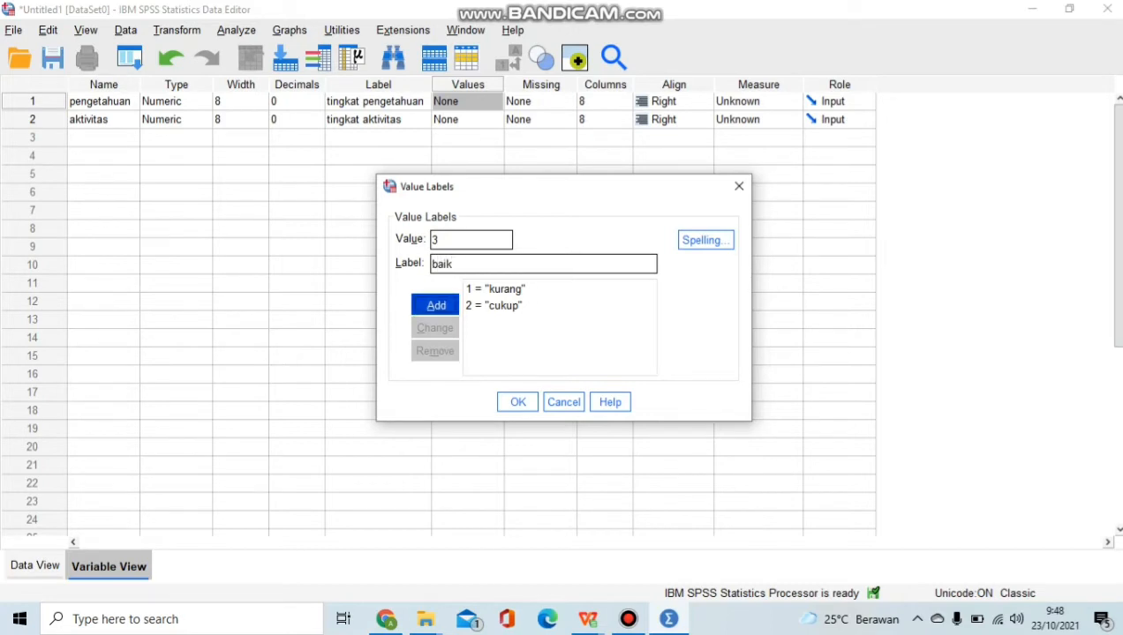
key("Return")
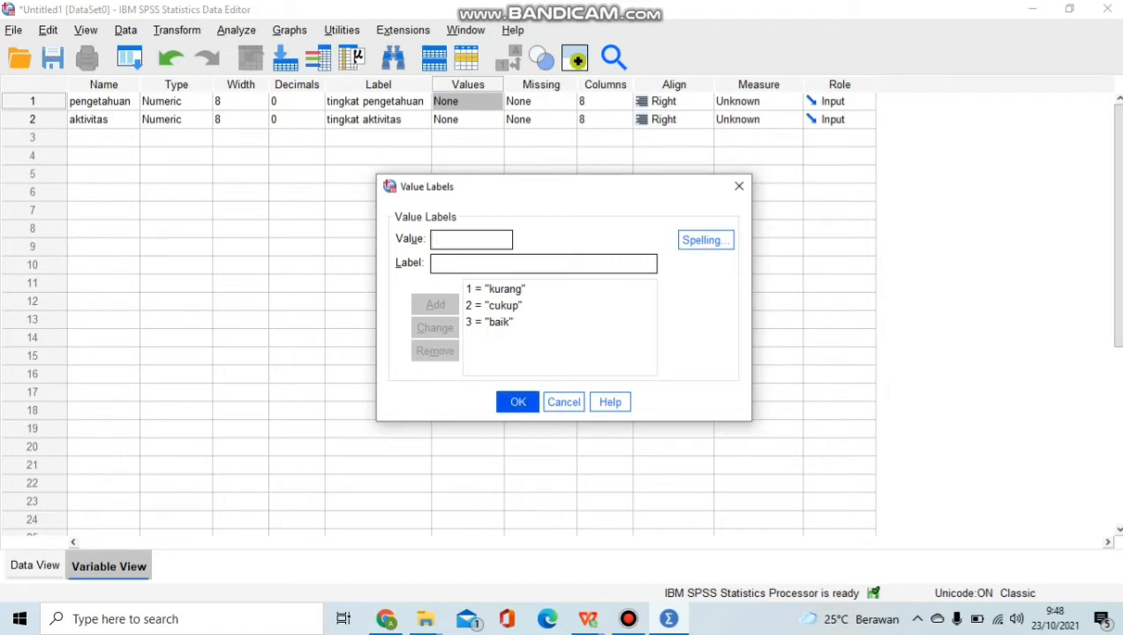
key("Return")
- Define the value labels of aktivitas as 1 = rendah, 2 = sedang and 3 = tinggi
left_click(458, 119)
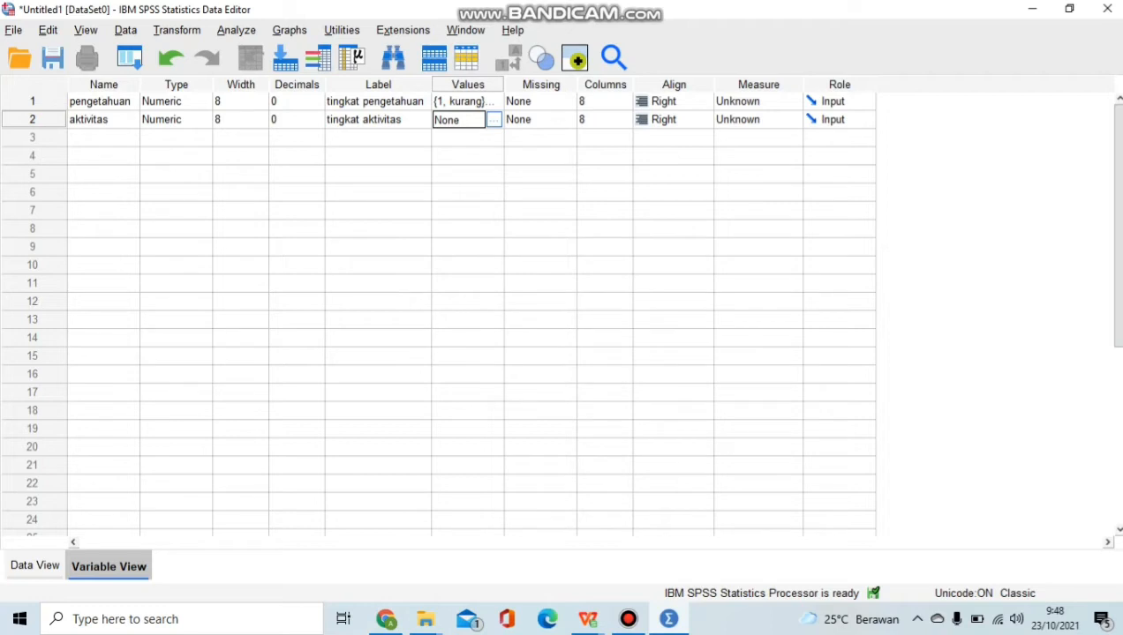
left_click(493, 119)
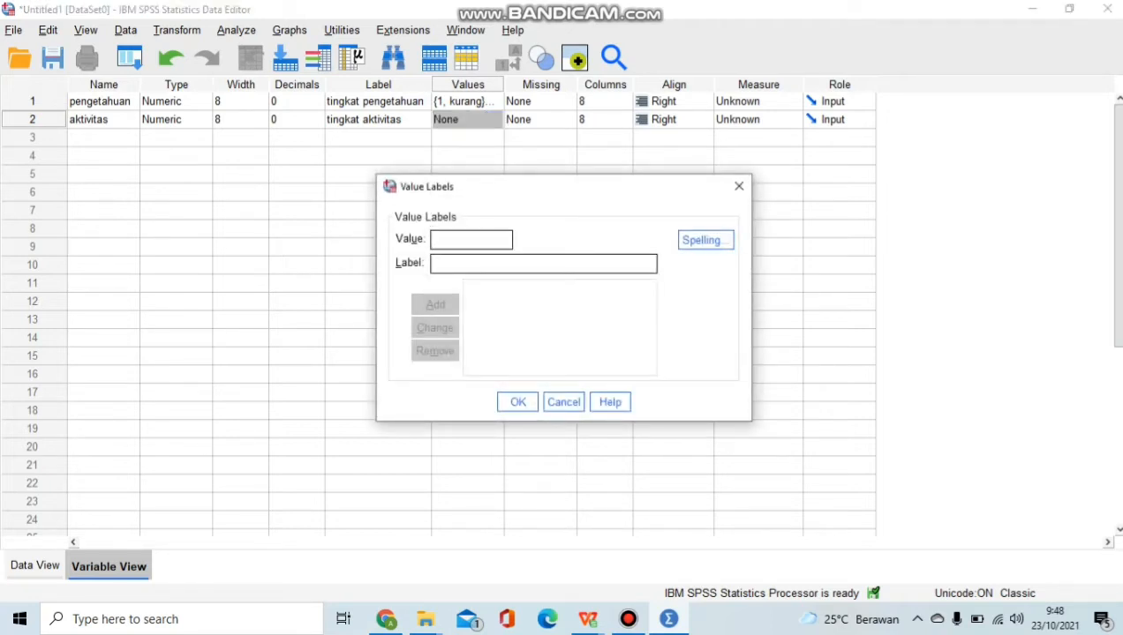
type("1")
type("rendah")
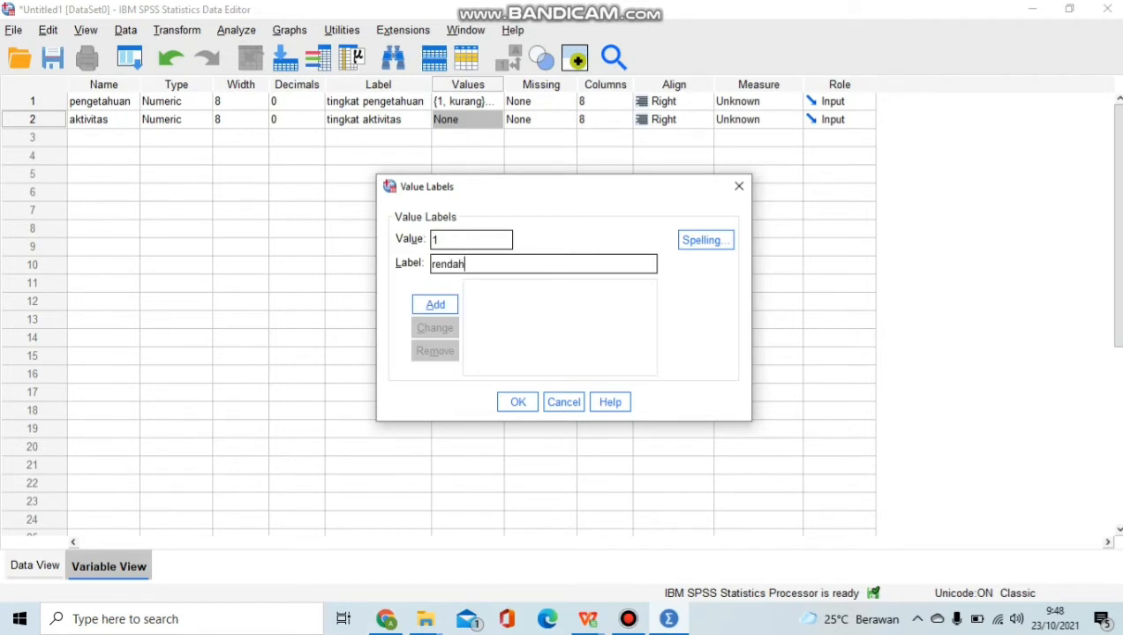
key("Return")
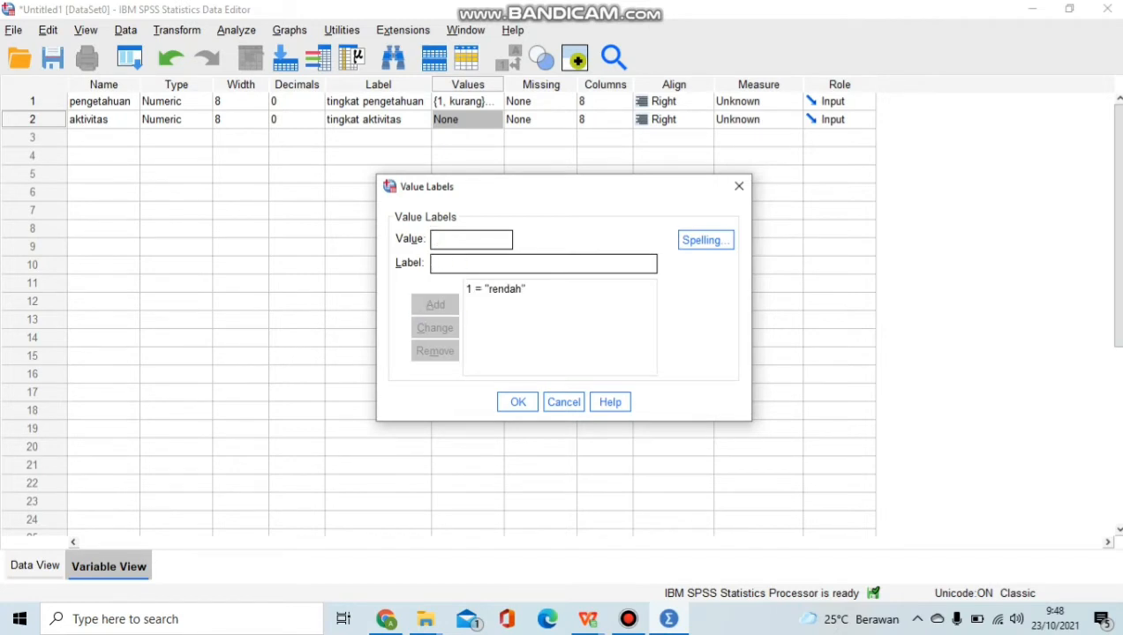
type("2")
type("sedang")
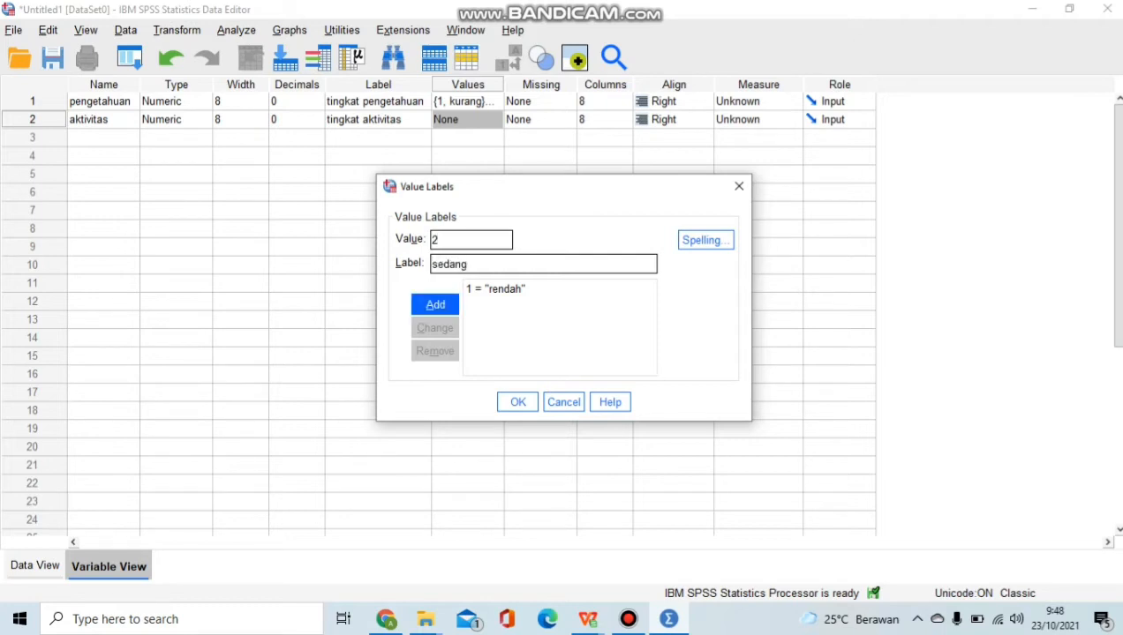
key("Return")
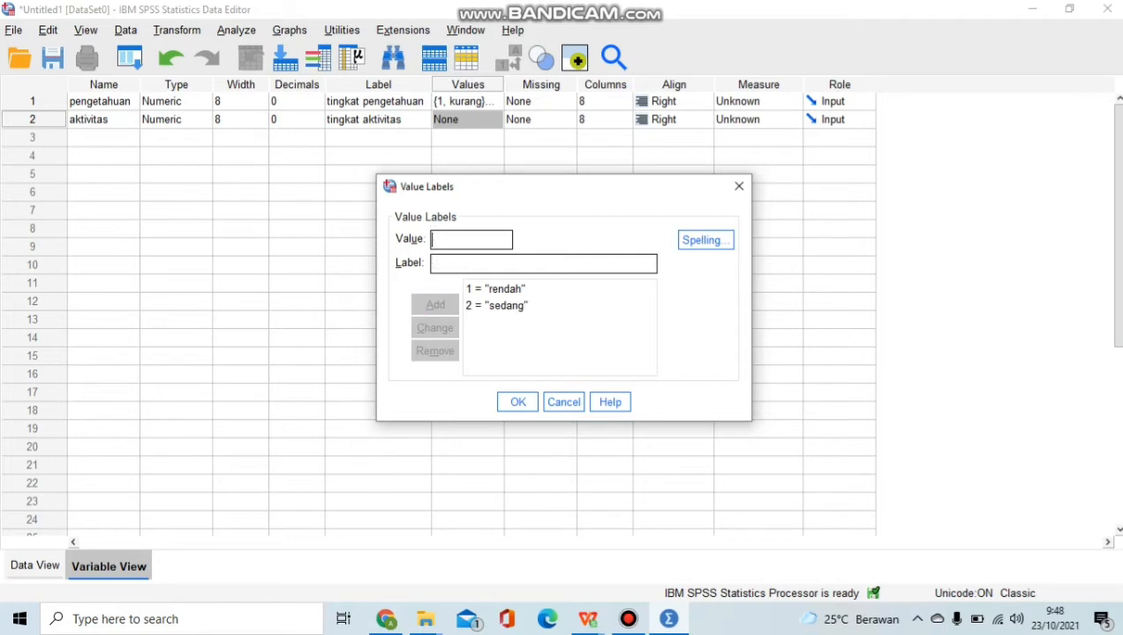
type("3")
key("Tab")
type("tinggi")
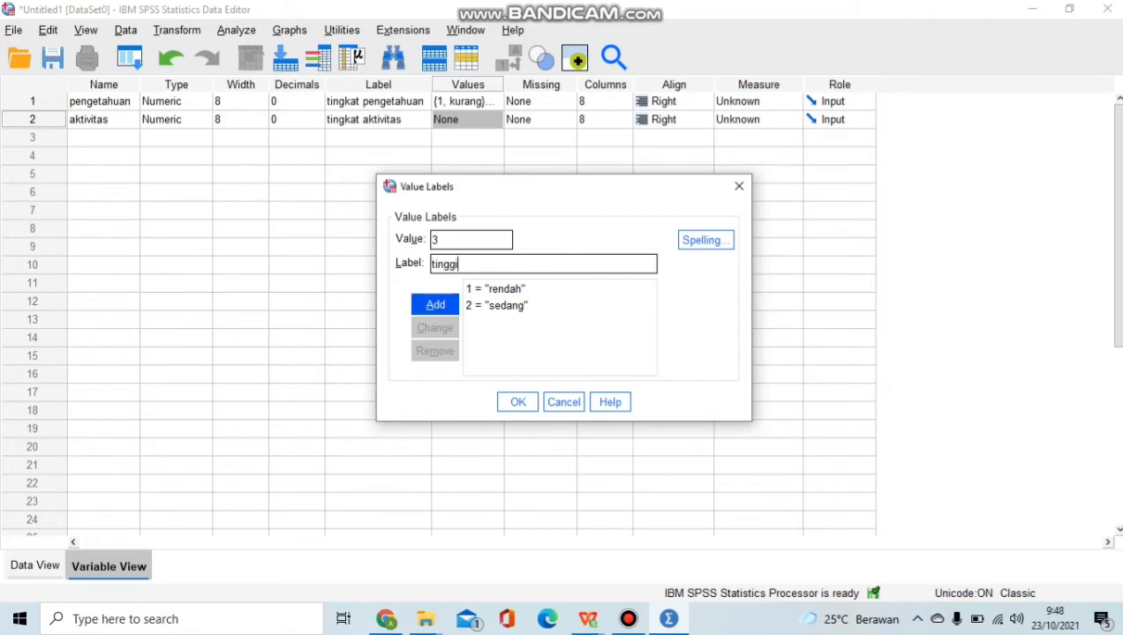
key("Return")
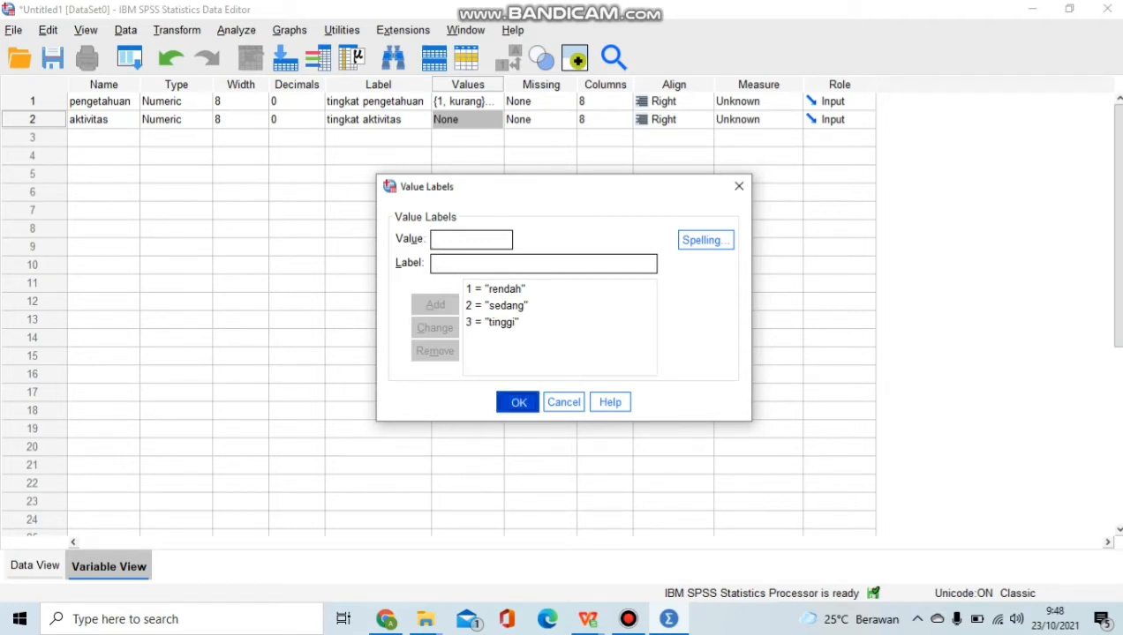
key("Return")
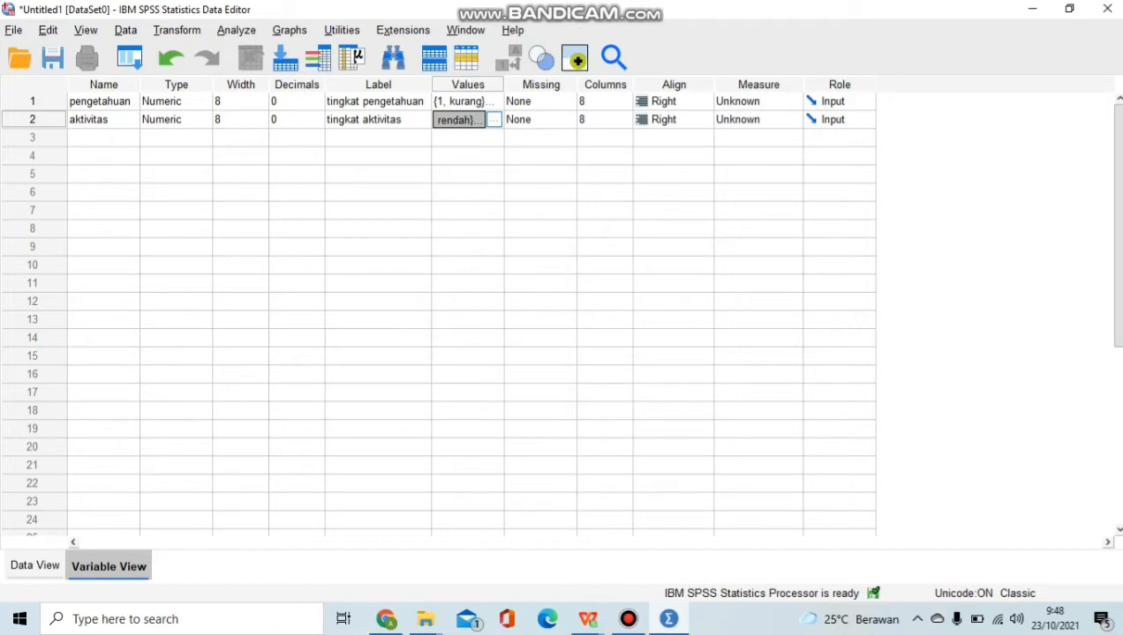
- Set the measurement level of both pengetahuan and aktivitas to Ordinal
left_click(792, 101)
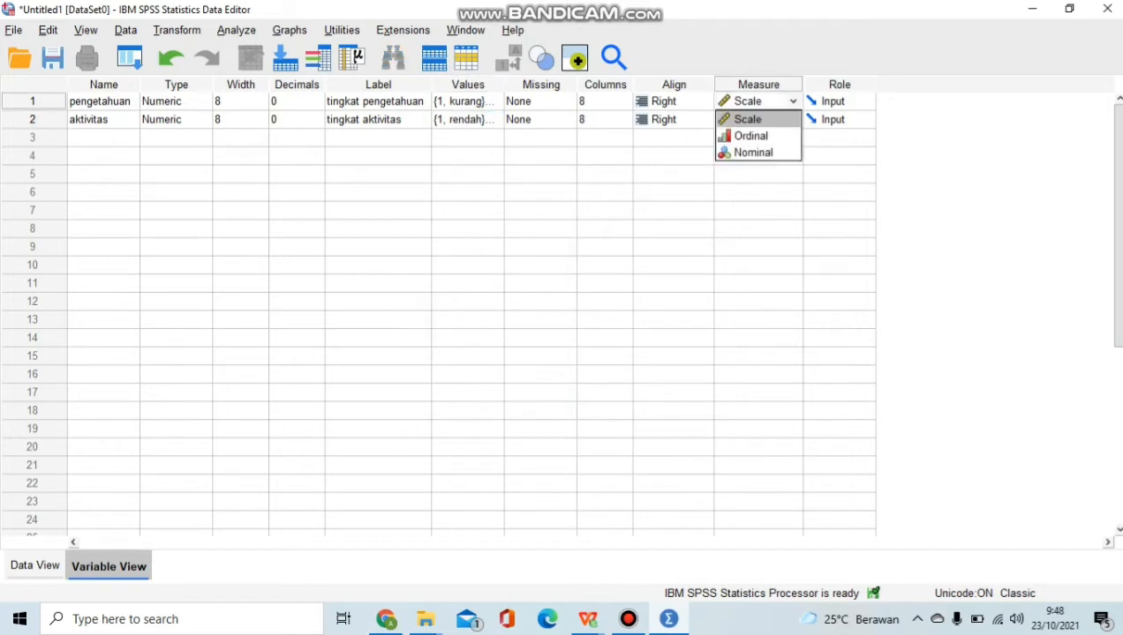
left_click(751, 136)
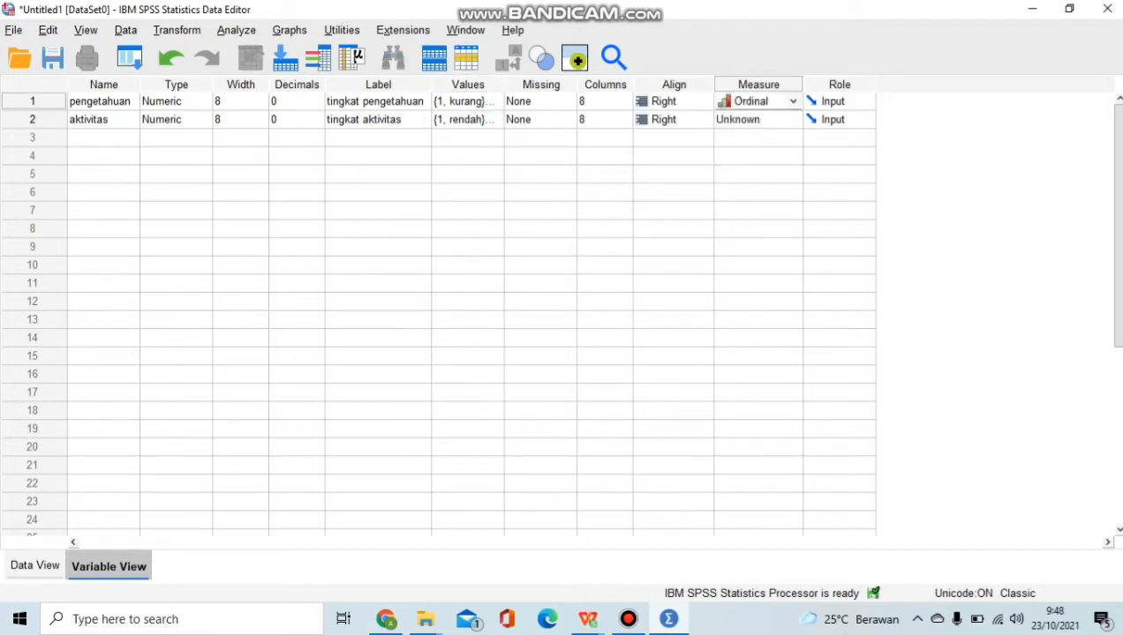
left_click(792, 119)
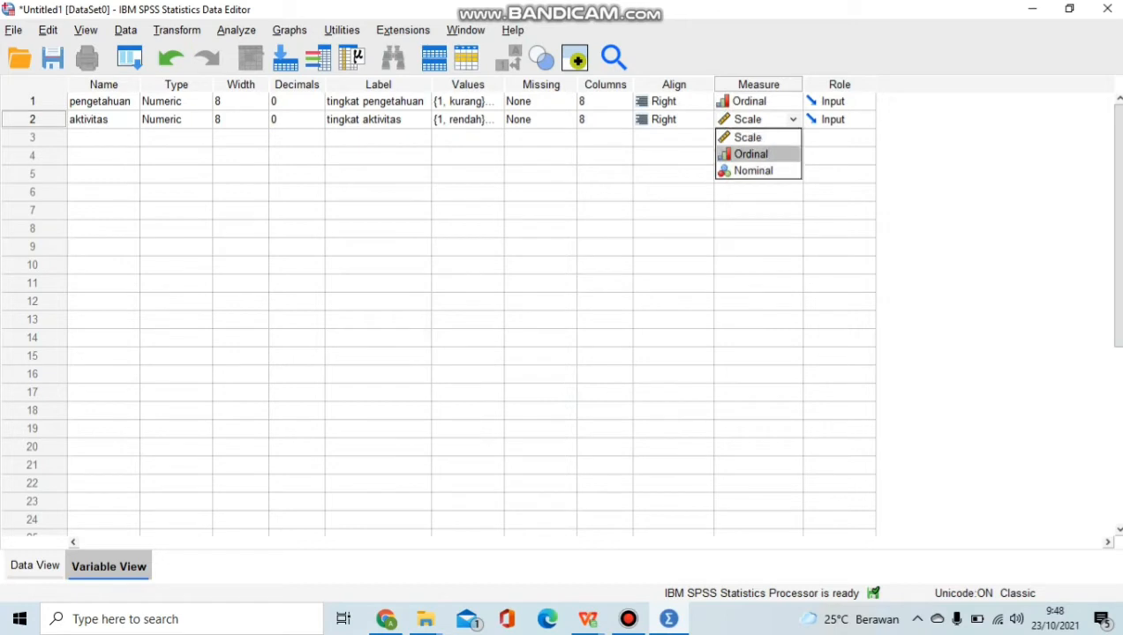
left_click(751, 153)
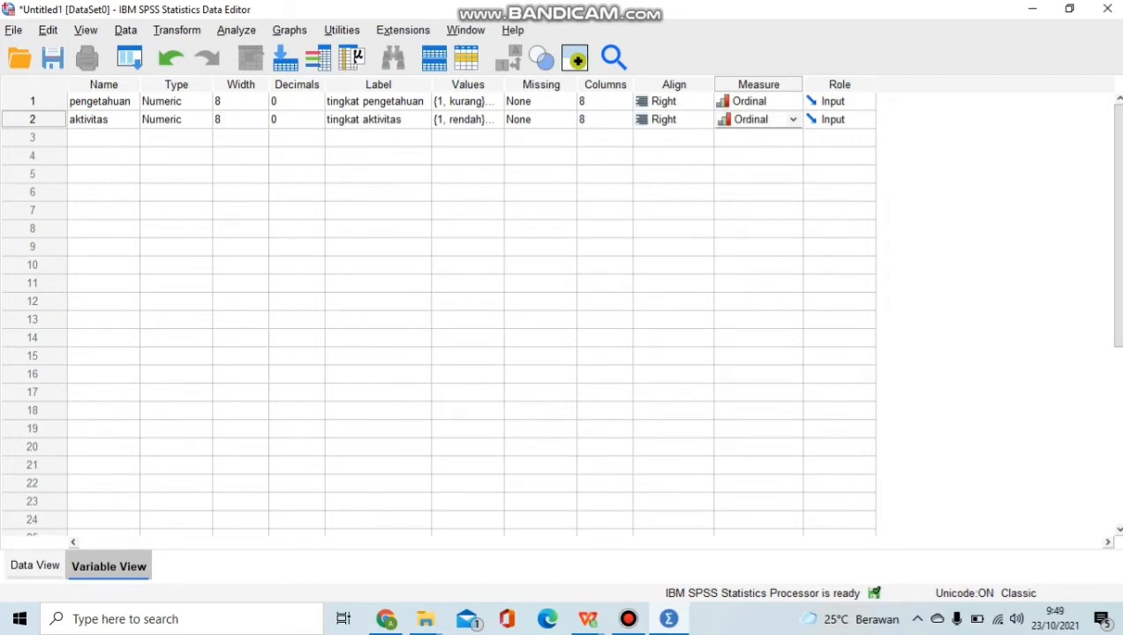
- Paste the copied pengetahuan and aktivitas values from the spreadsheet into the data grid starting at case 1, and check the rows
left_click(35, 565)
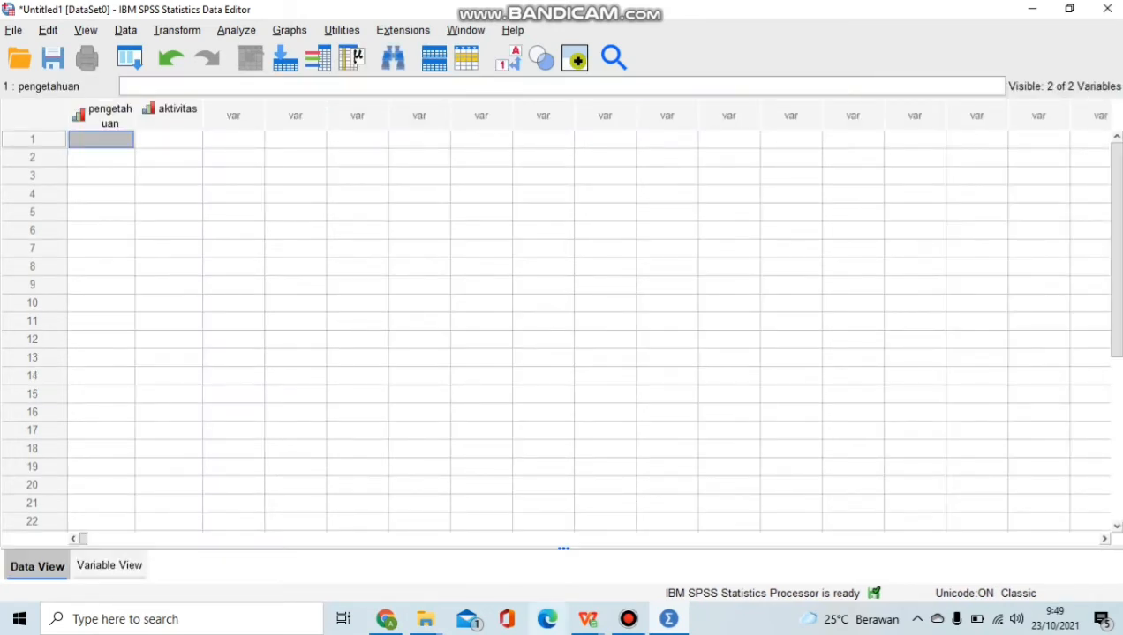
mouse_move(587, 619)
left_click(498, 543)
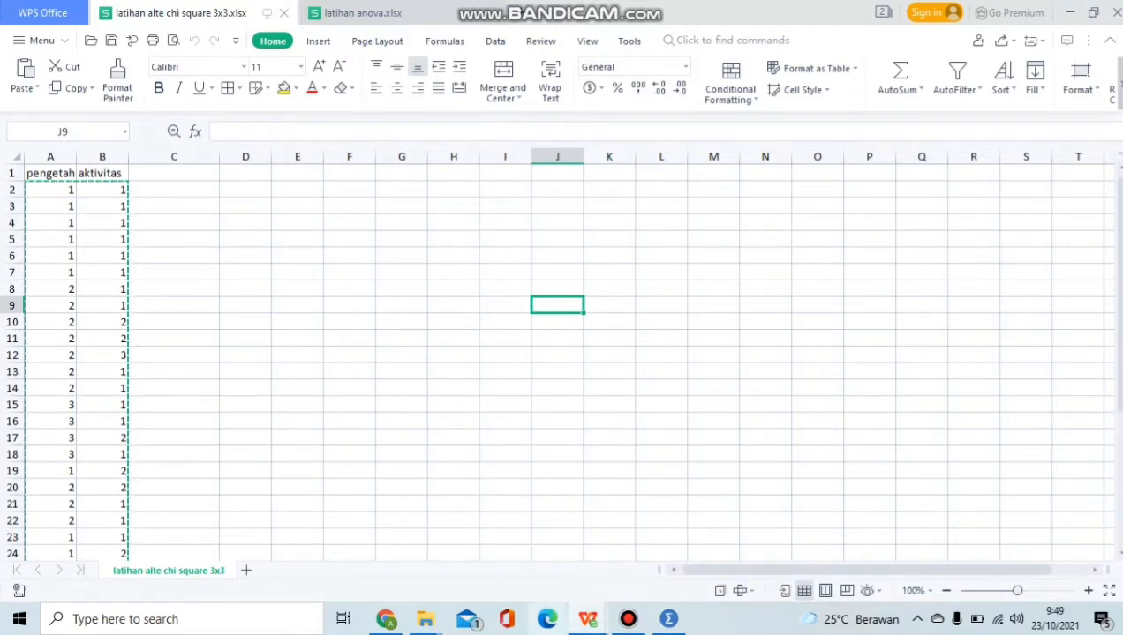
mouse_move(587, 619)
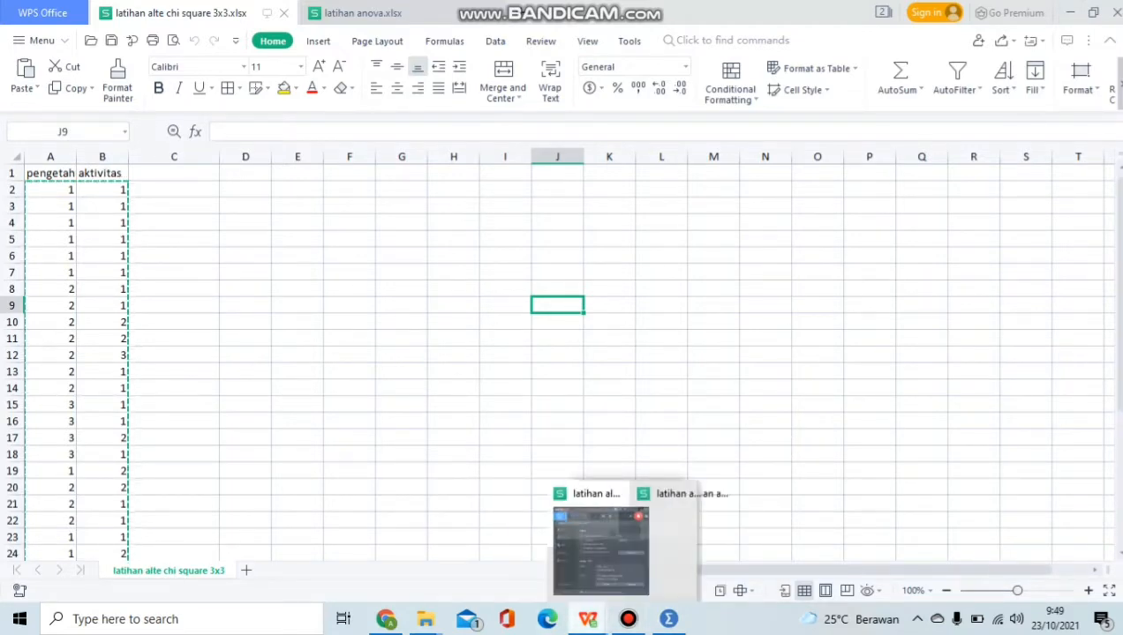
mouse_move(675, 548)
left_click(669, 619)
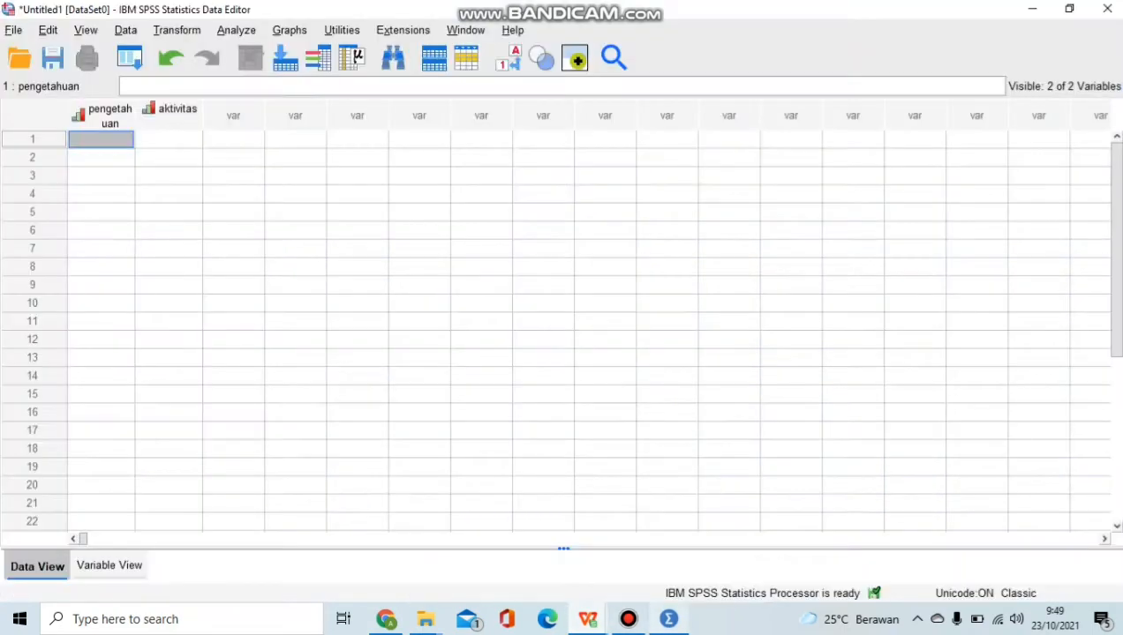
key("ctrl+v")
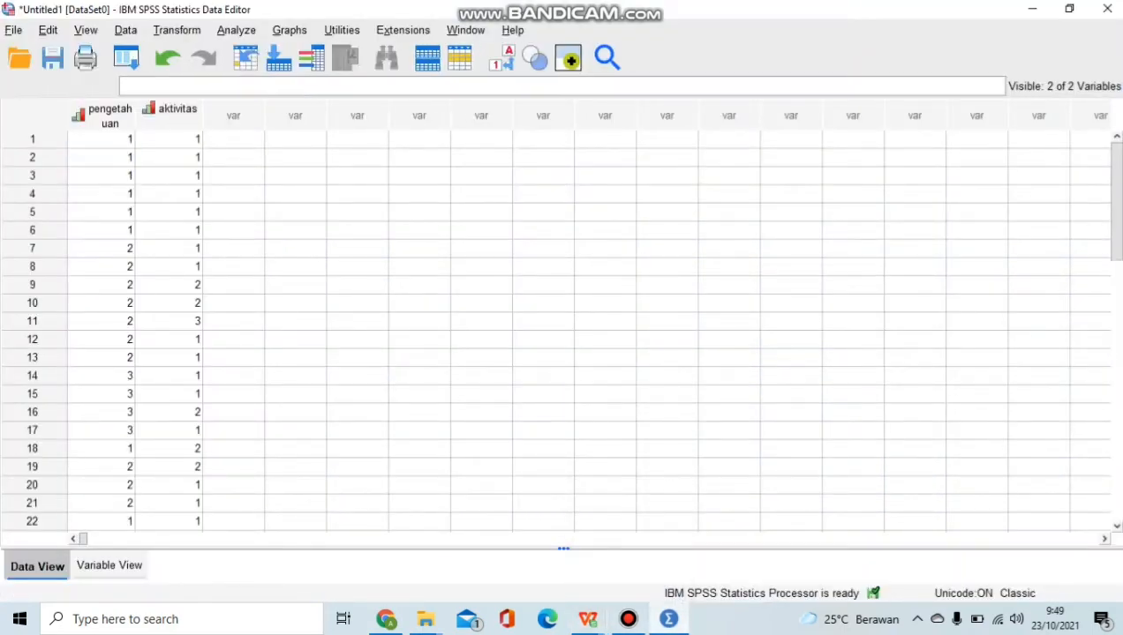
scroll(565, 327, "down", 9)
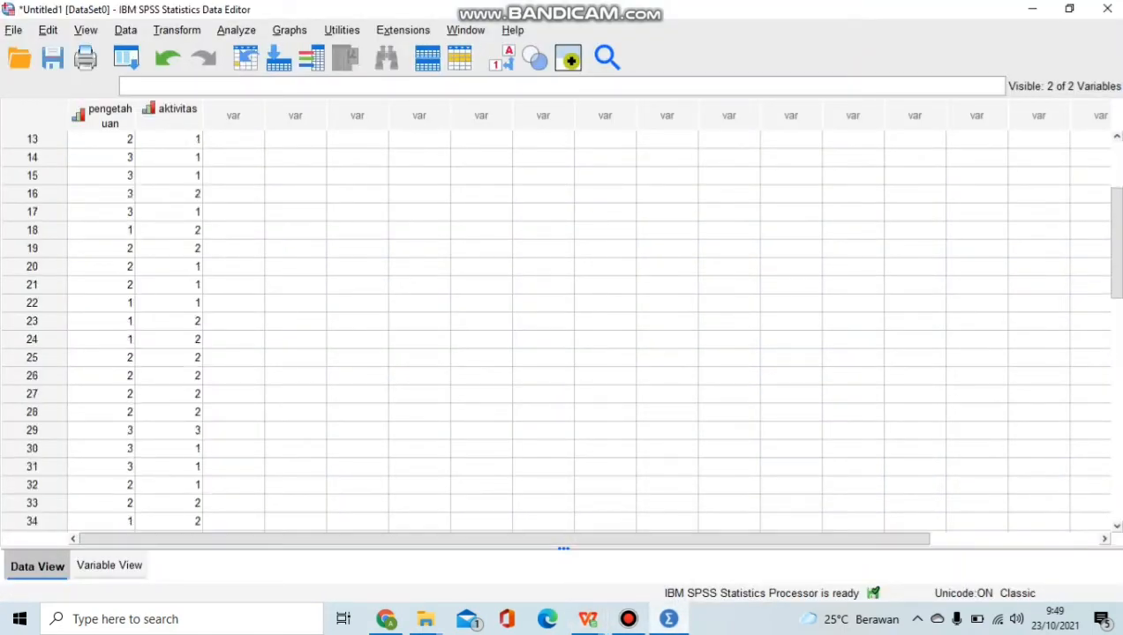
scroll(565, 327, "up", 9)
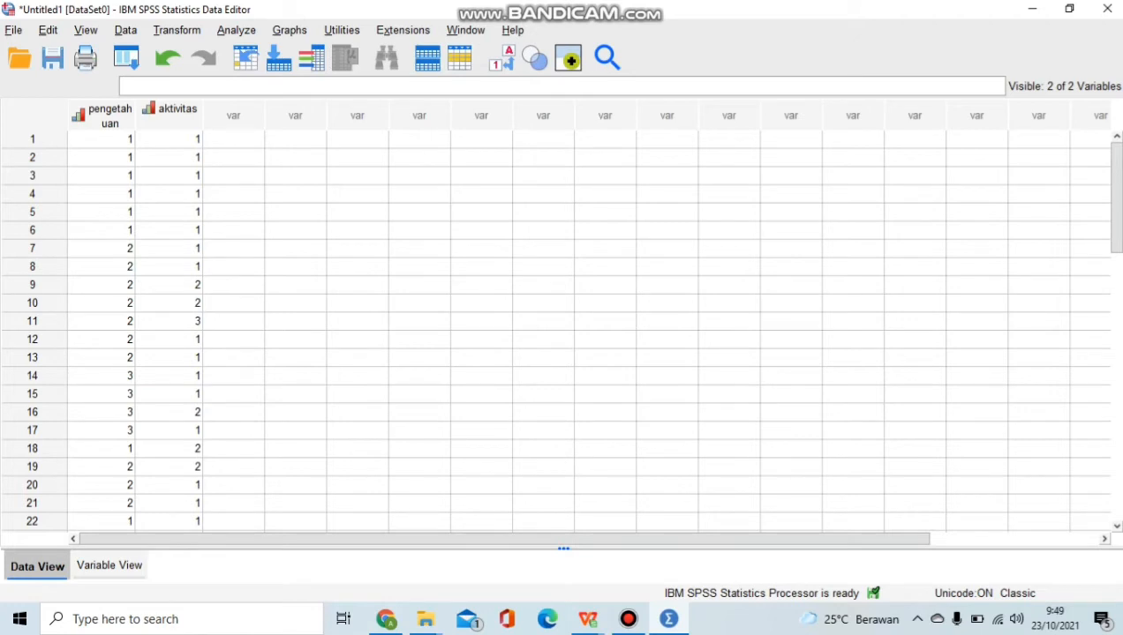
- Set up a Crosstabs analysis with tingkat pengetahuan as the row variable and tingkat aktivitas as the column variable
left_click(108, 565)
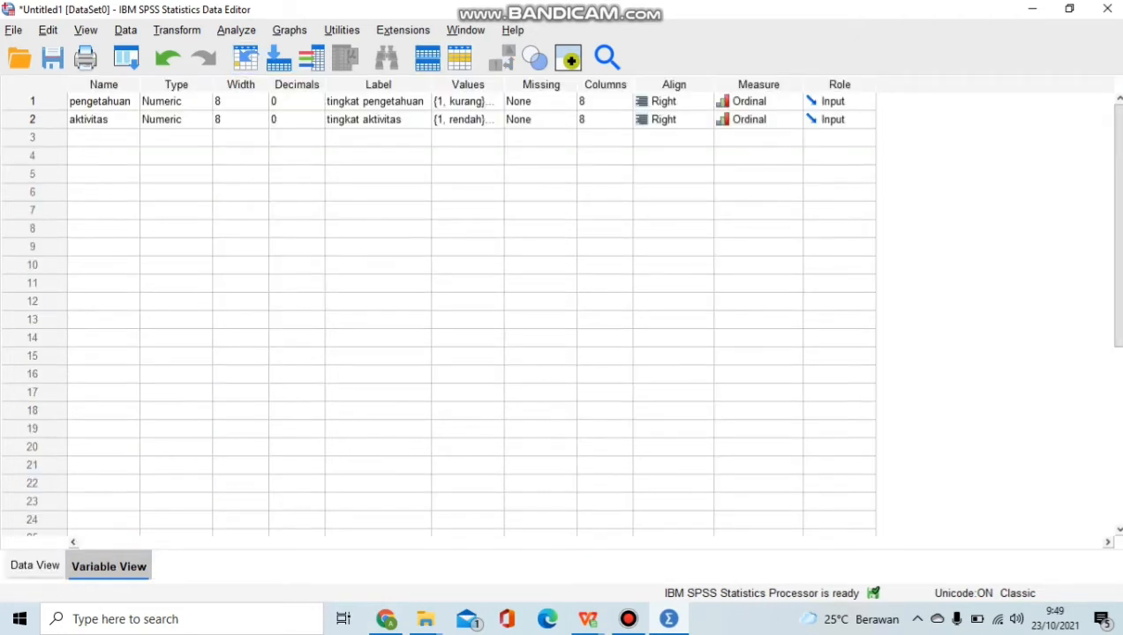
key("alt+a")
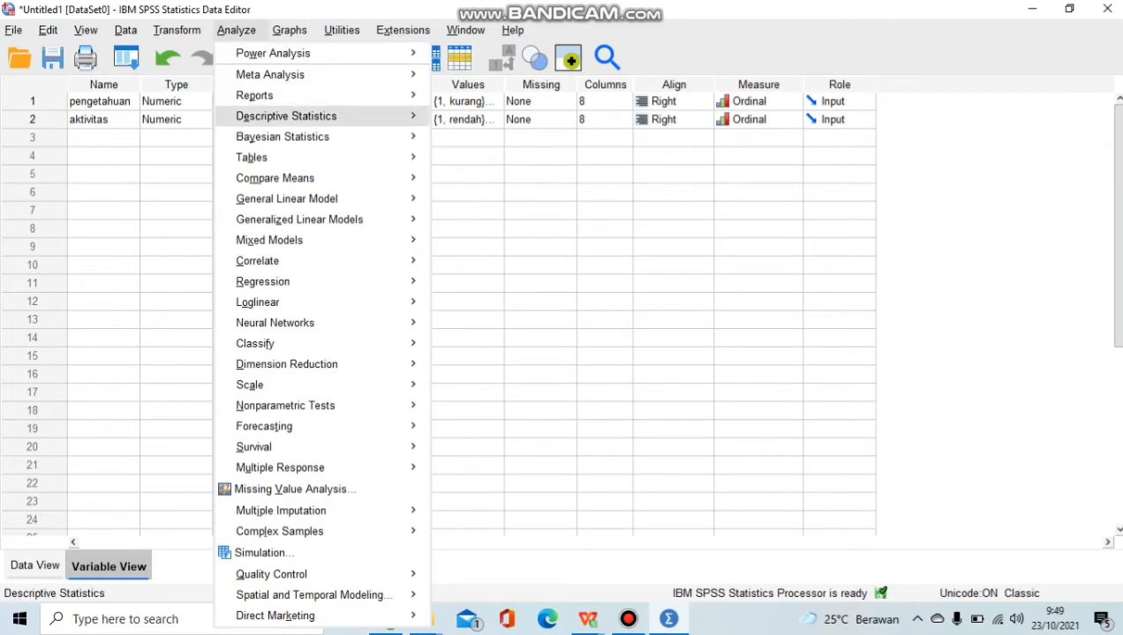
mouse_move(286, 116)
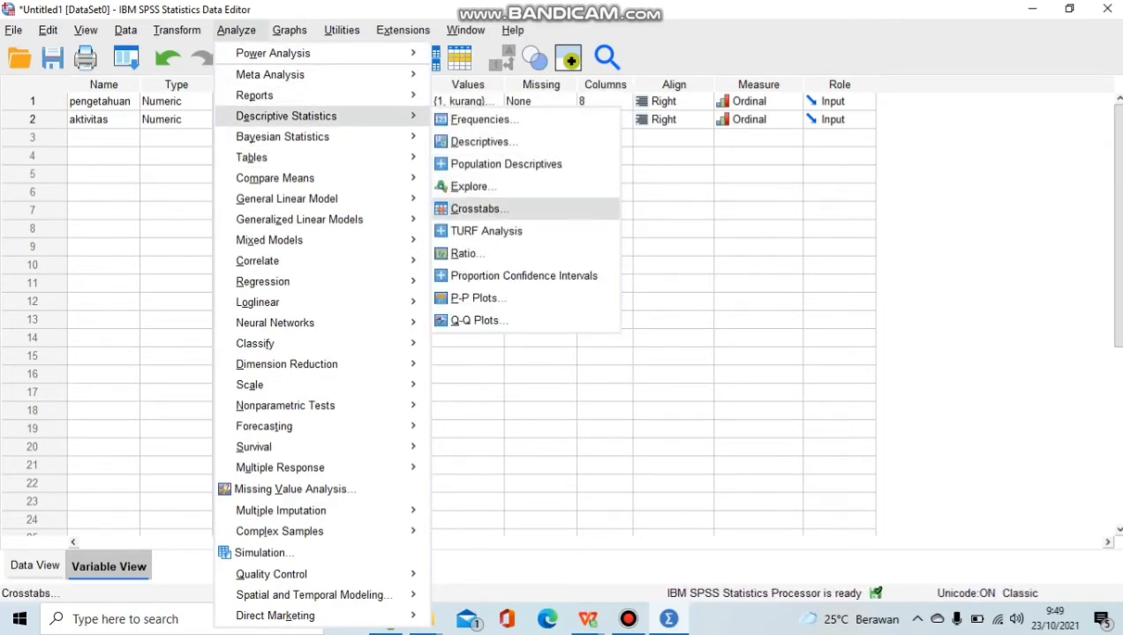
left_click(479, 210)
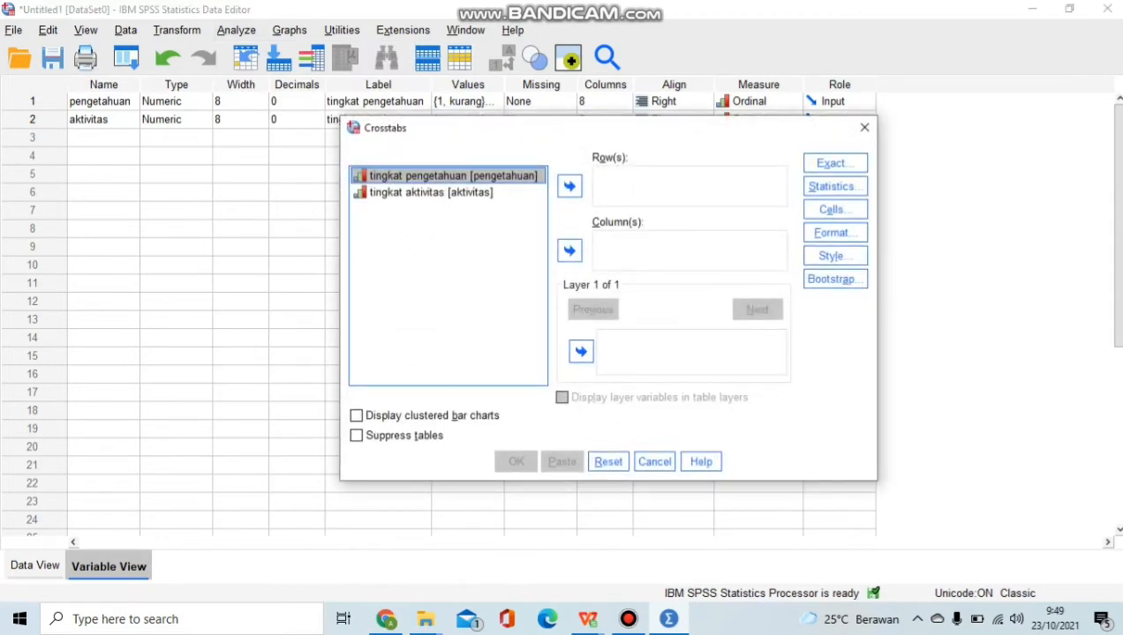
left_click(569, 187)
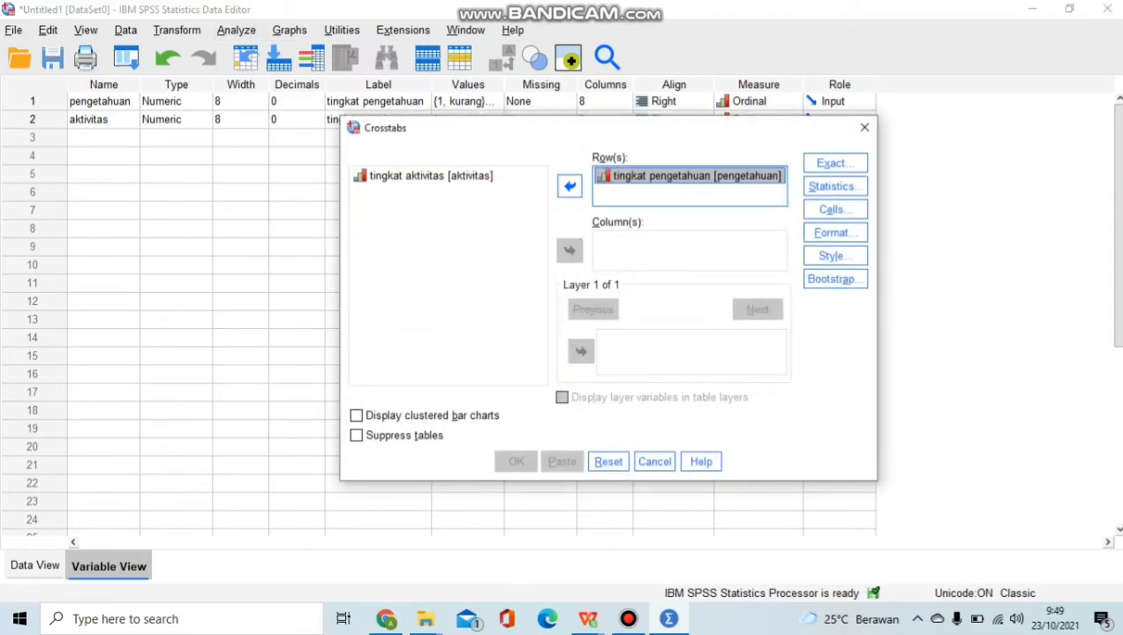
left_click(431, 175)
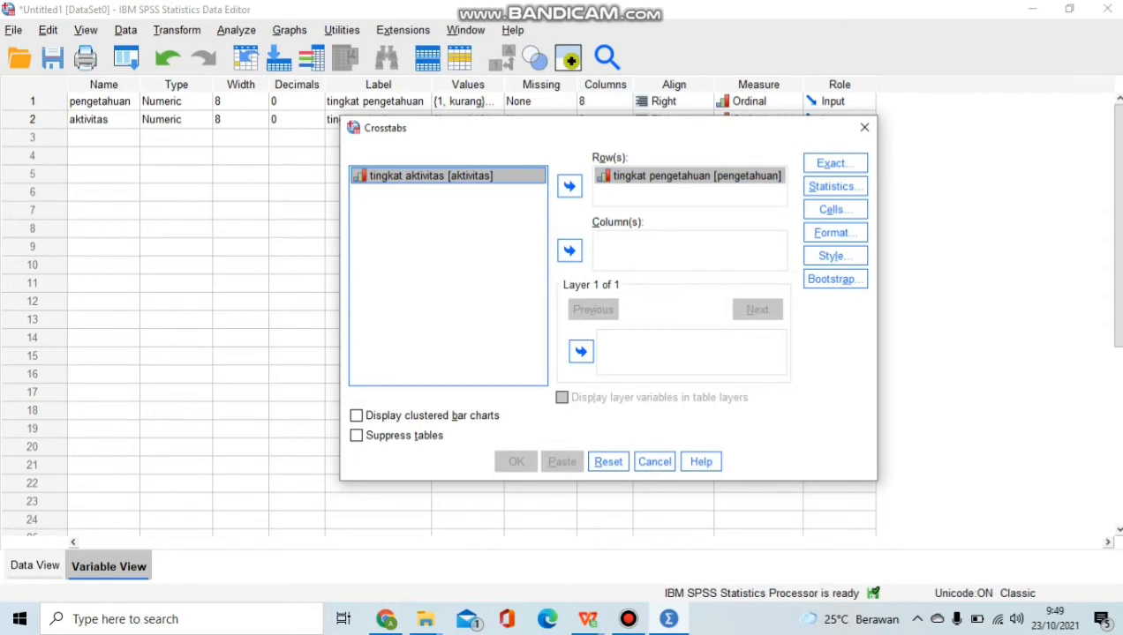
left_click(569, 251)
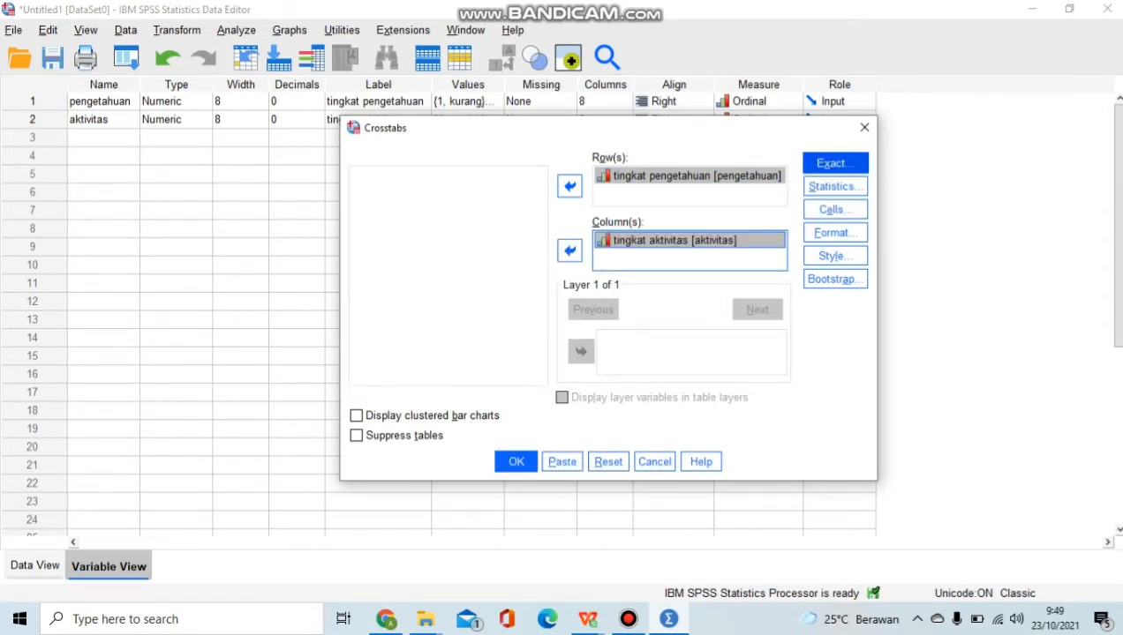
- Set the crosstabs test method to Exact and request the Chi-square statistic
left_click(835, 163)
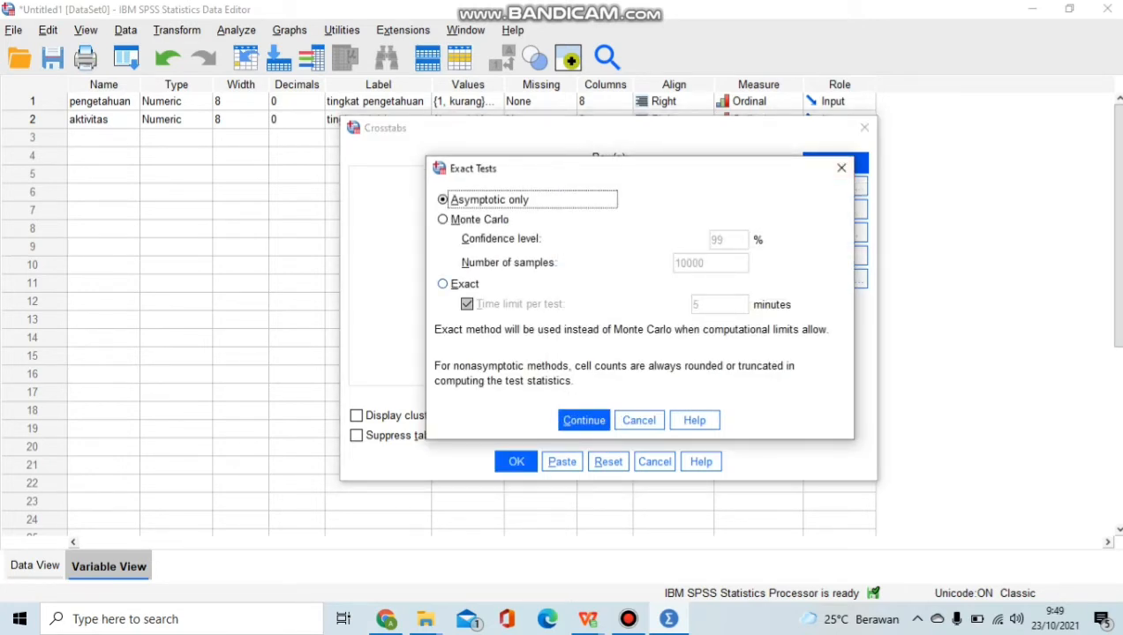
left_click(443, 283)
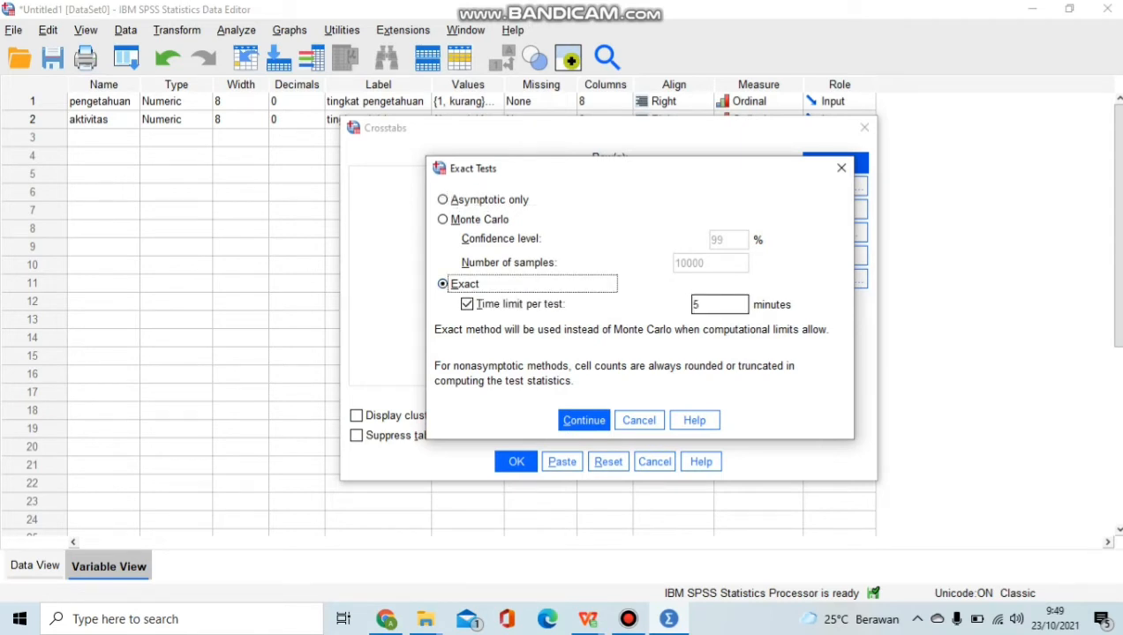
key("Return")
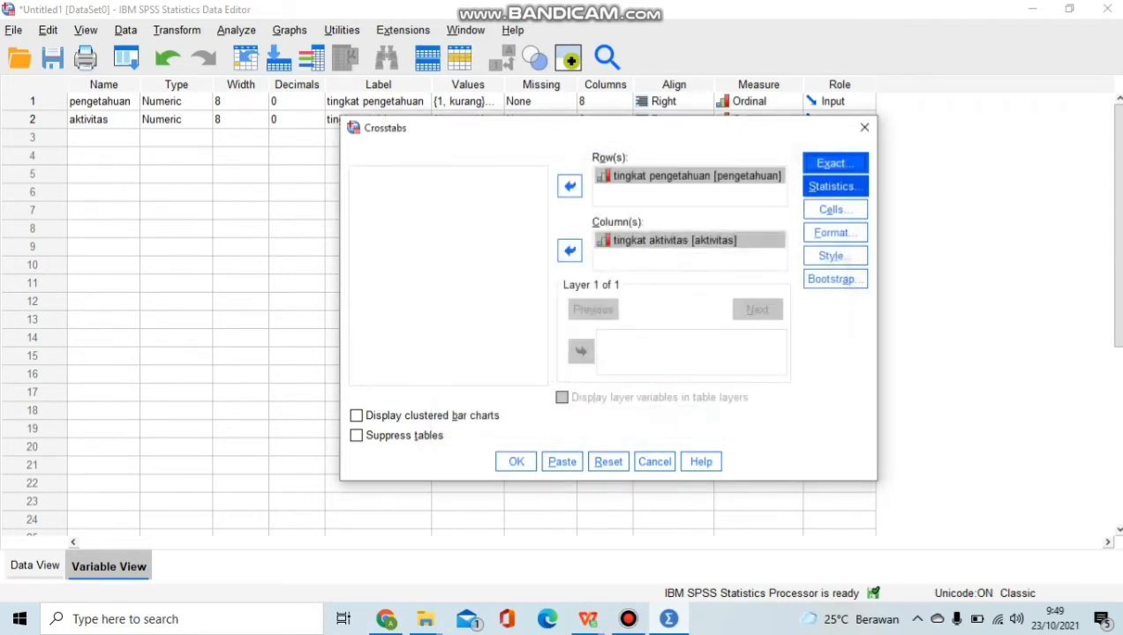
left_click(835, 186)
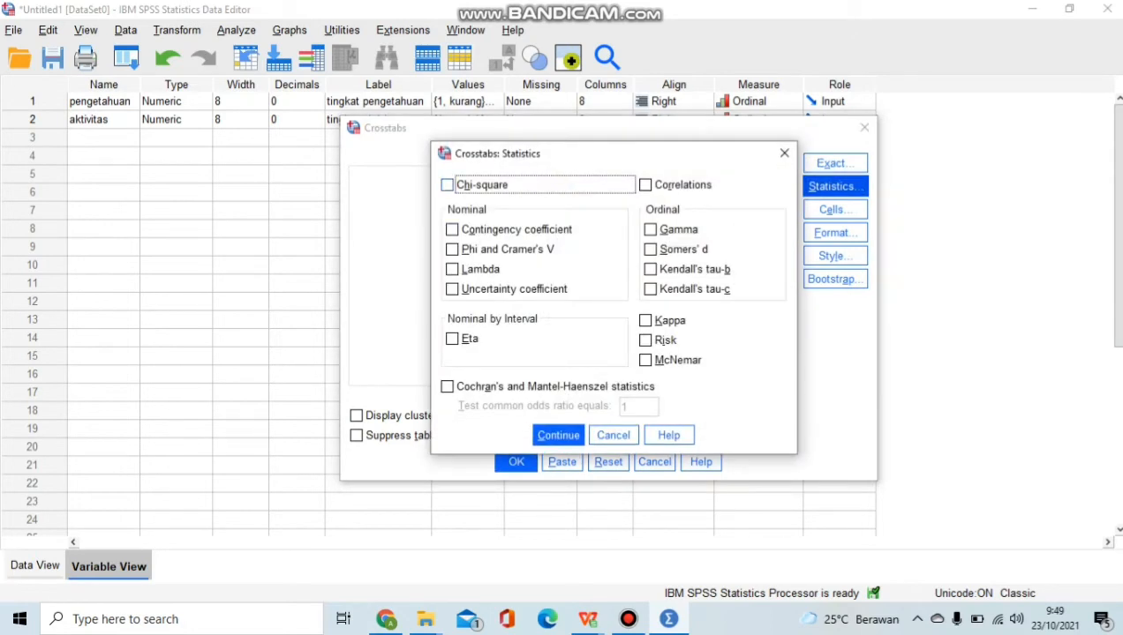
left_click(447, 184)
left_click(558, 435)
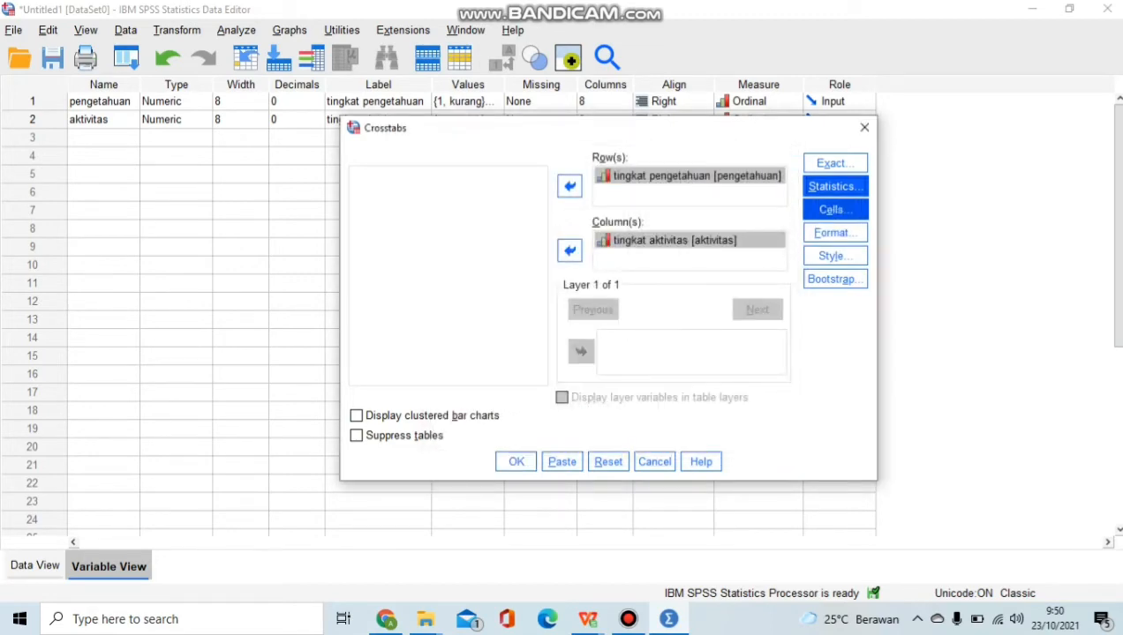
- Include expected counts and the row, column and total percentages in the crosstabs cells
left_click(835, 209)
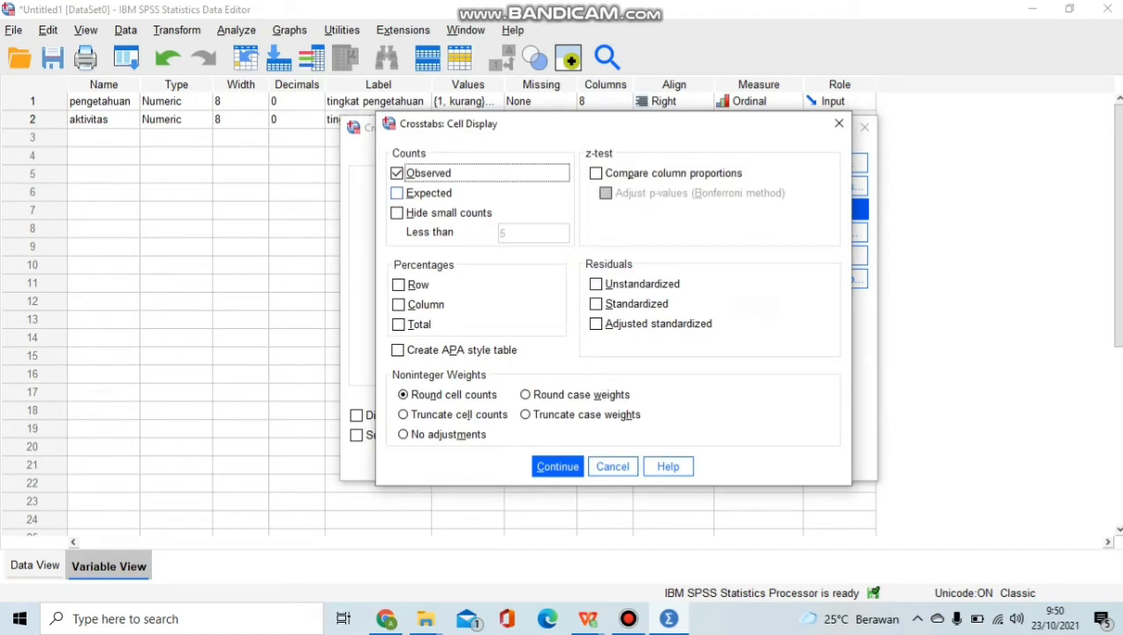
left_click(396, 192)
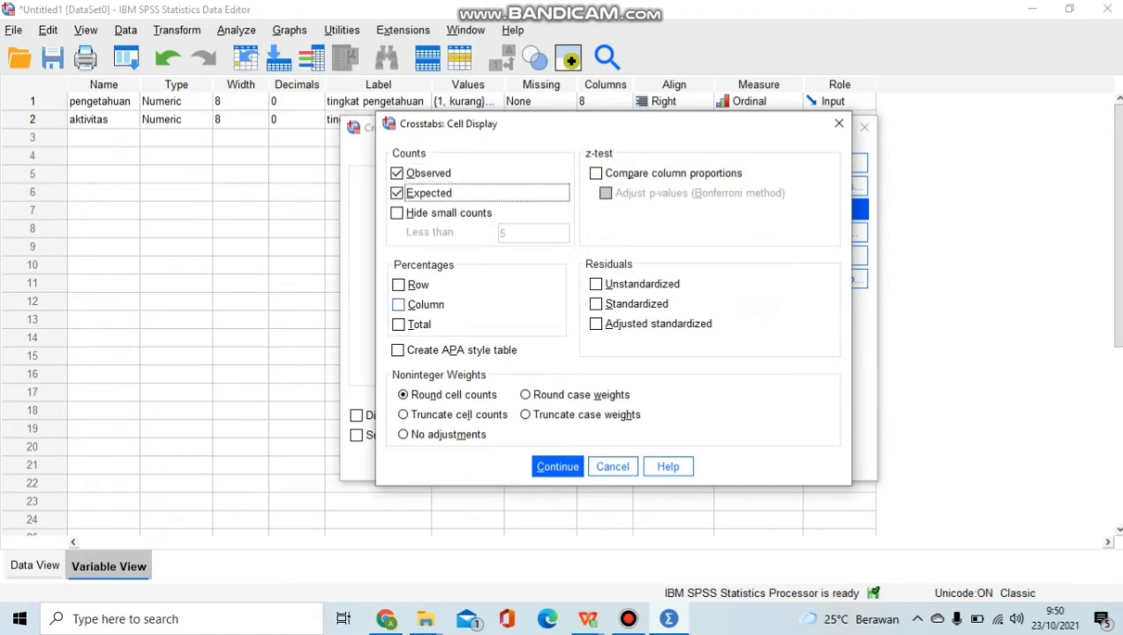
left_click(398, 285)
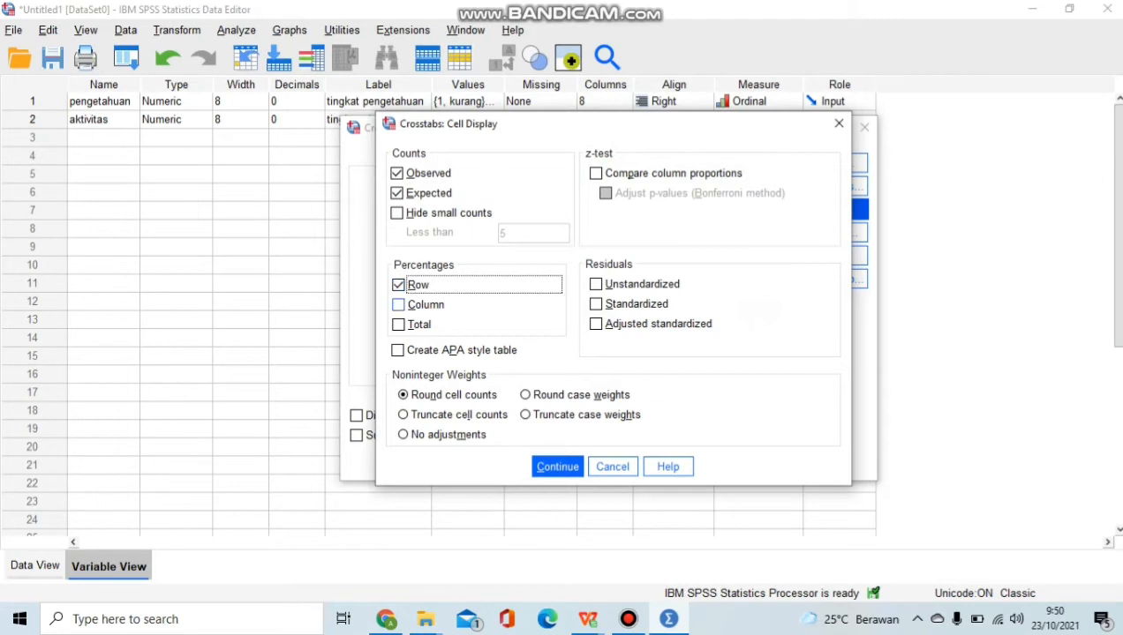
left_click(399, 304)
left_click(398, 324)
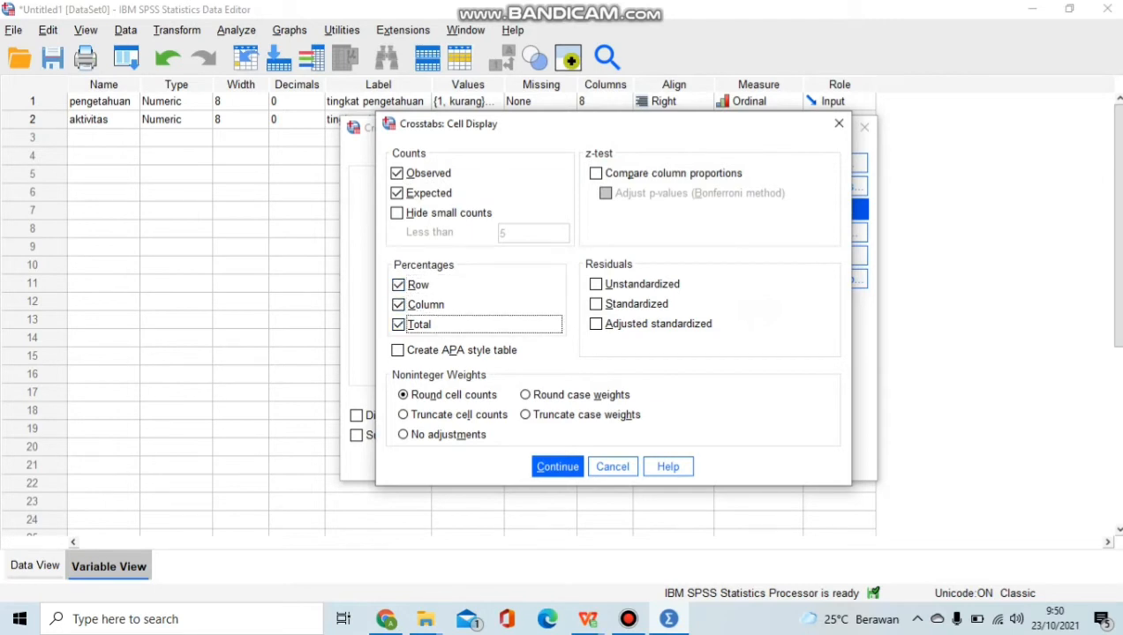
left_click(557, 467)
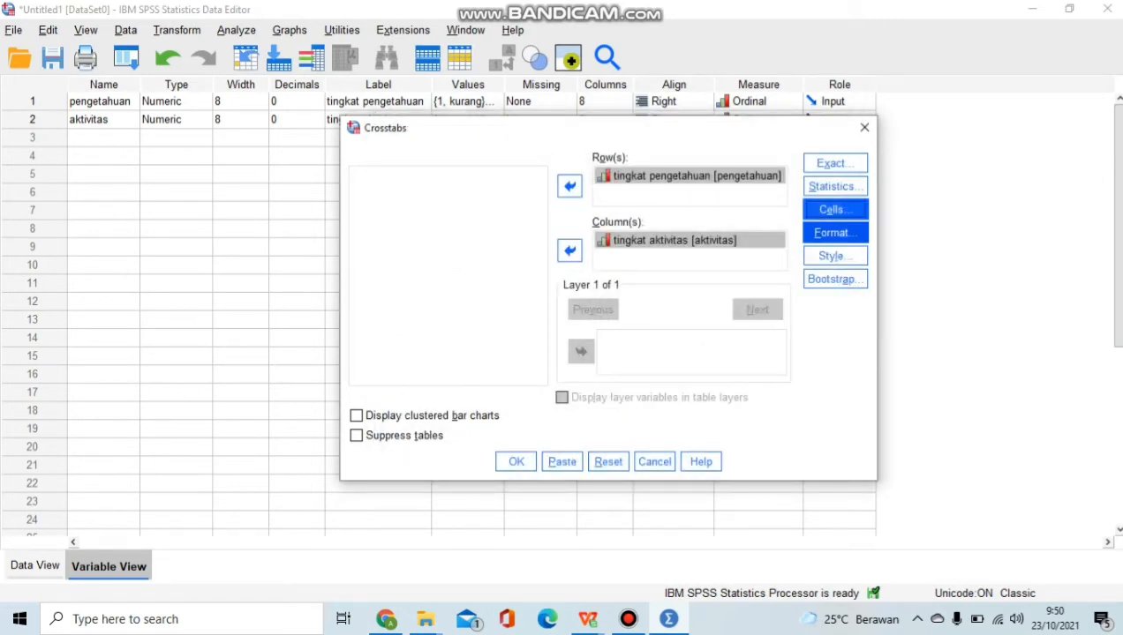
- Keep the row order Ascending and run the crosstabs analysis
left_click(835, 232)
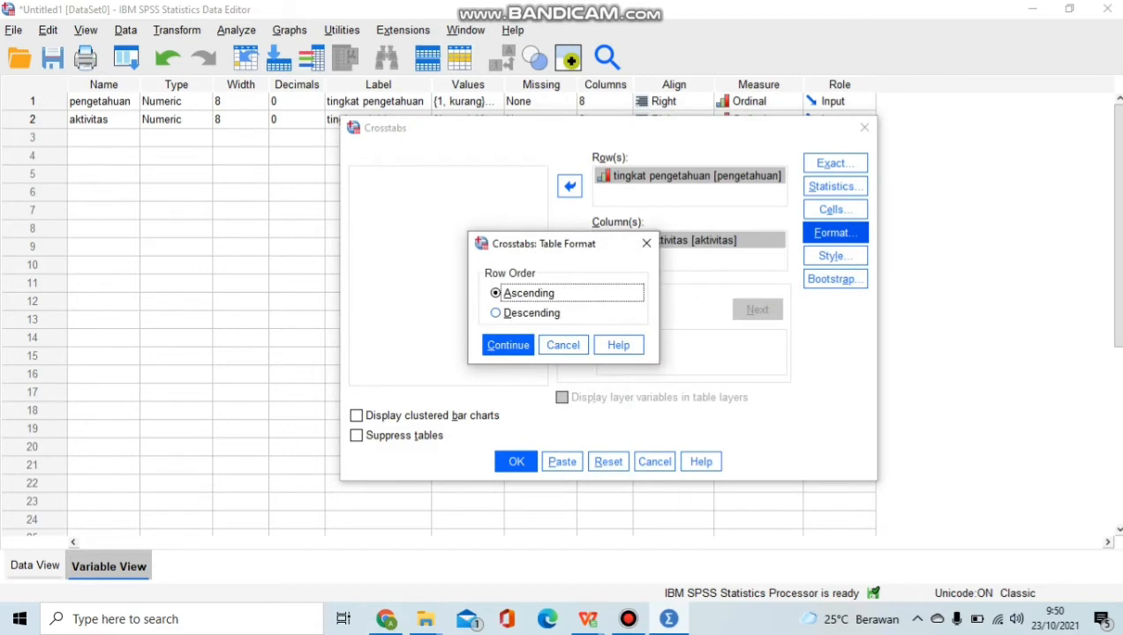
key("Return")
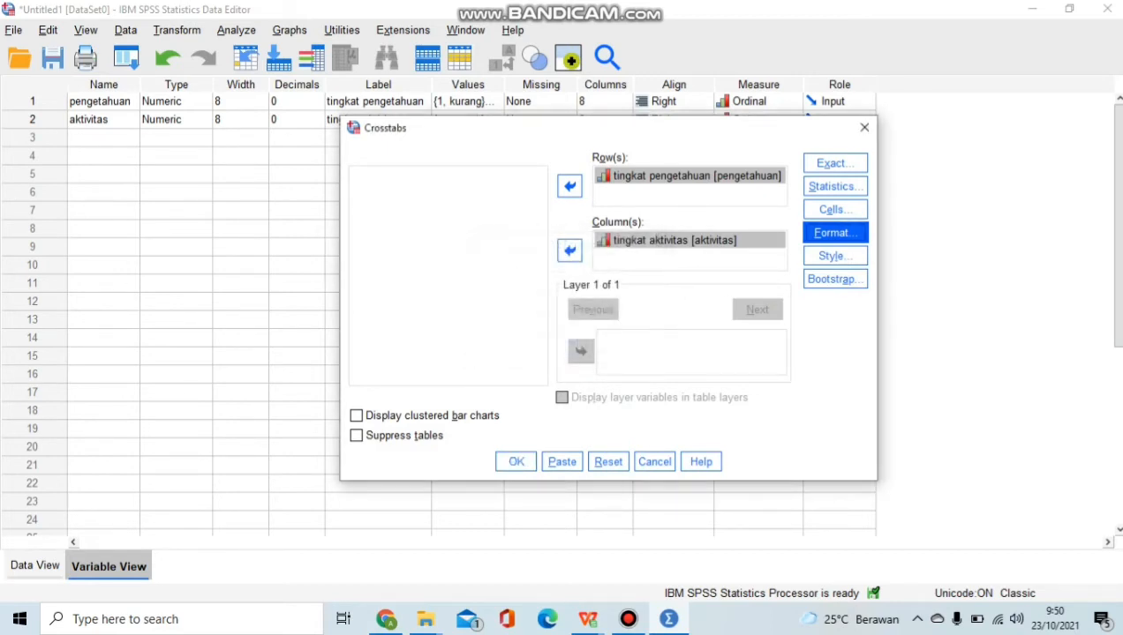
left_click(517, 461)
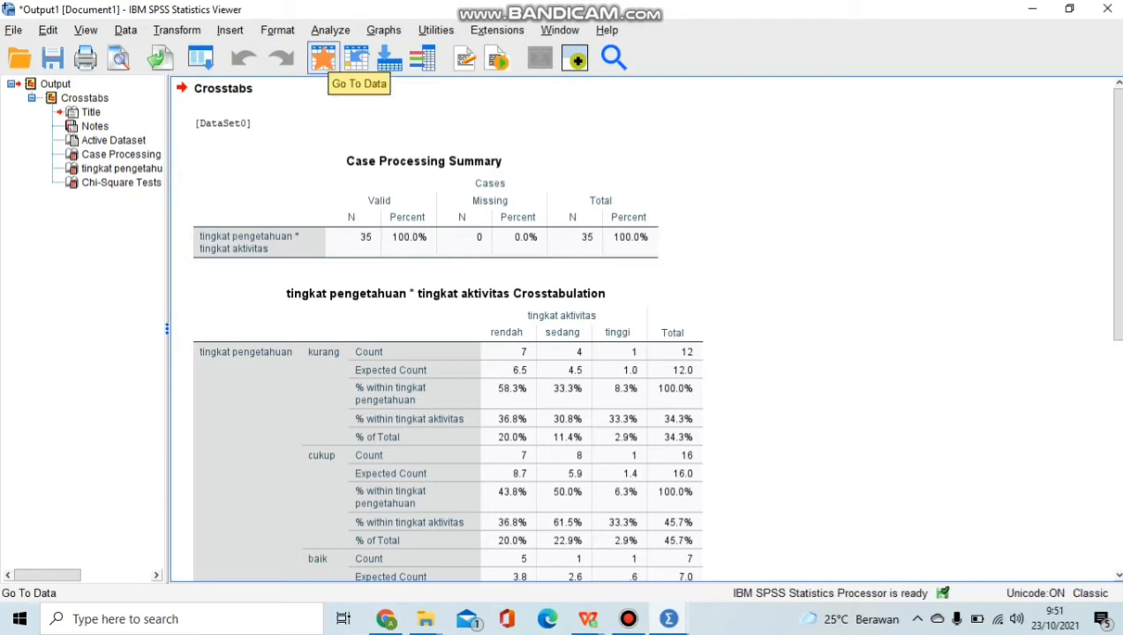
- Return to the data and set up Recode into Different Variables with tingkat pengetahuan as the input variable
left_click(323, 58)
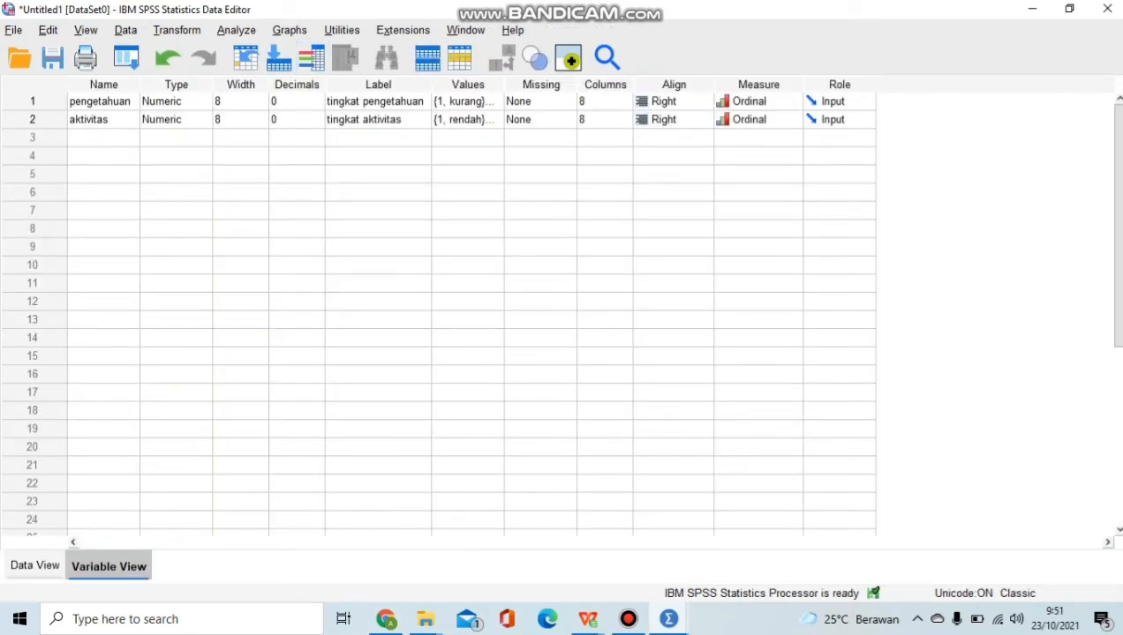
key("alt+t")
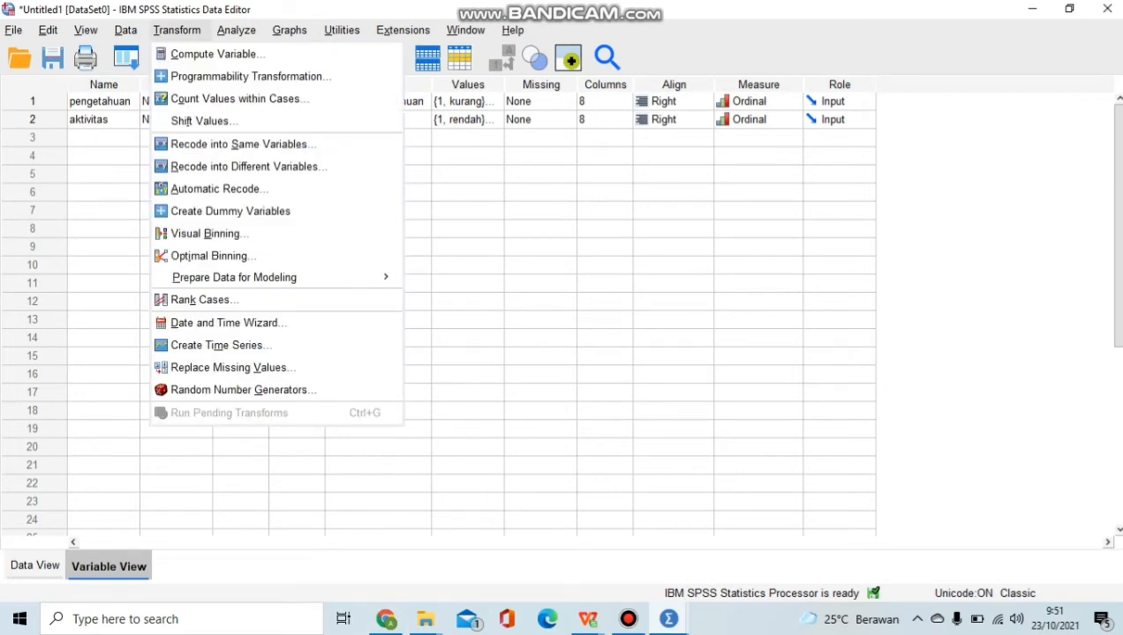
key("Down")
key("Down")
key("Down")
key("Down")
key("Down")
key("Down")
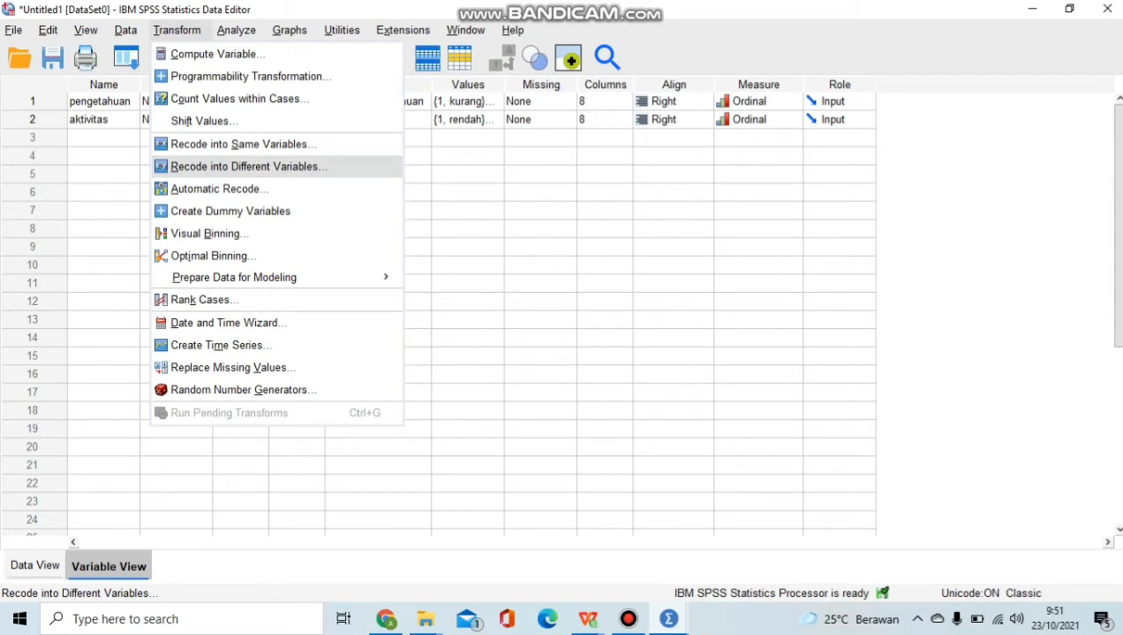
key("Return")
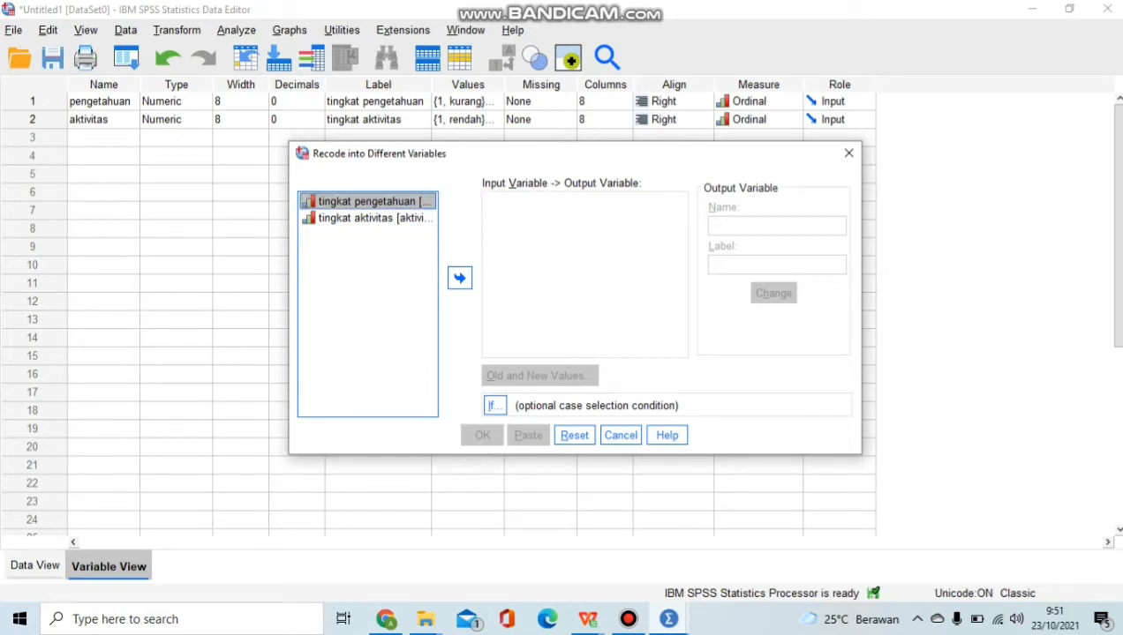
left_click(370, 202)
left_click(459, 278)
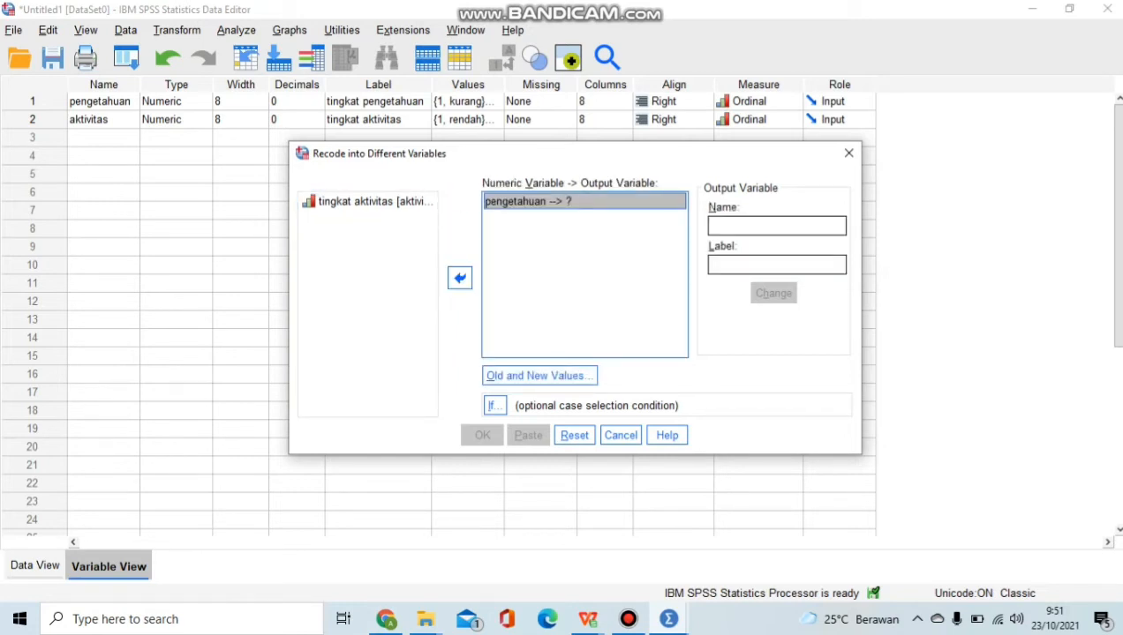
- Define pengetahuan_2 as the output variable for pengetahuan, with the label "tingkat pengertahuan"
left_click(777, 226)
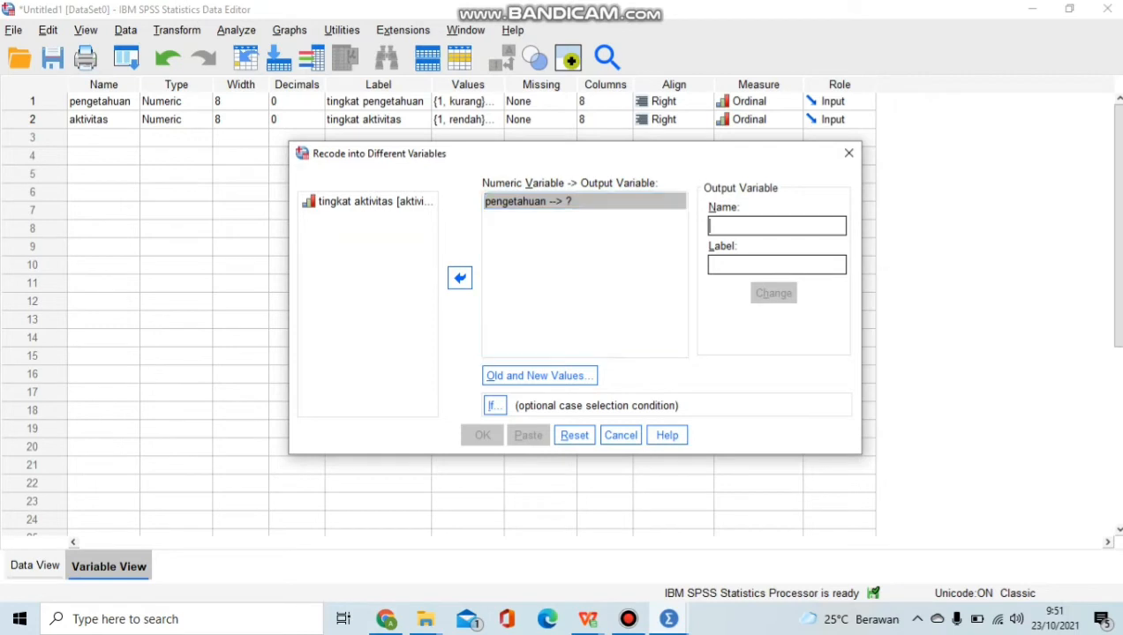
type("pengetahuan")
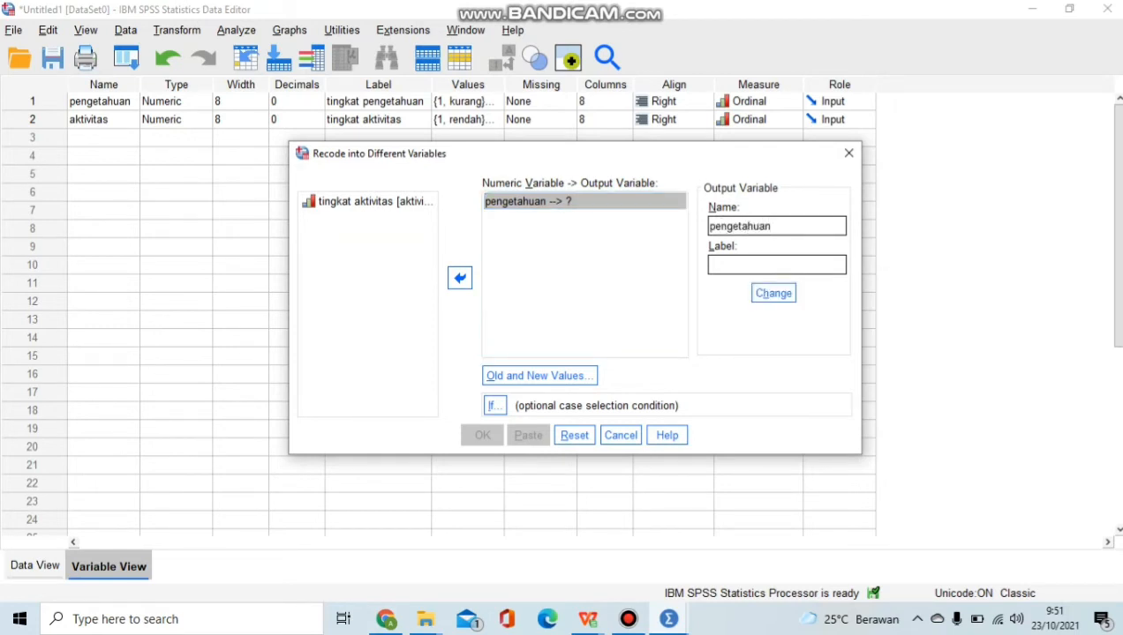
type("_2")
left_click(777, 265)
type("tingkat penge")
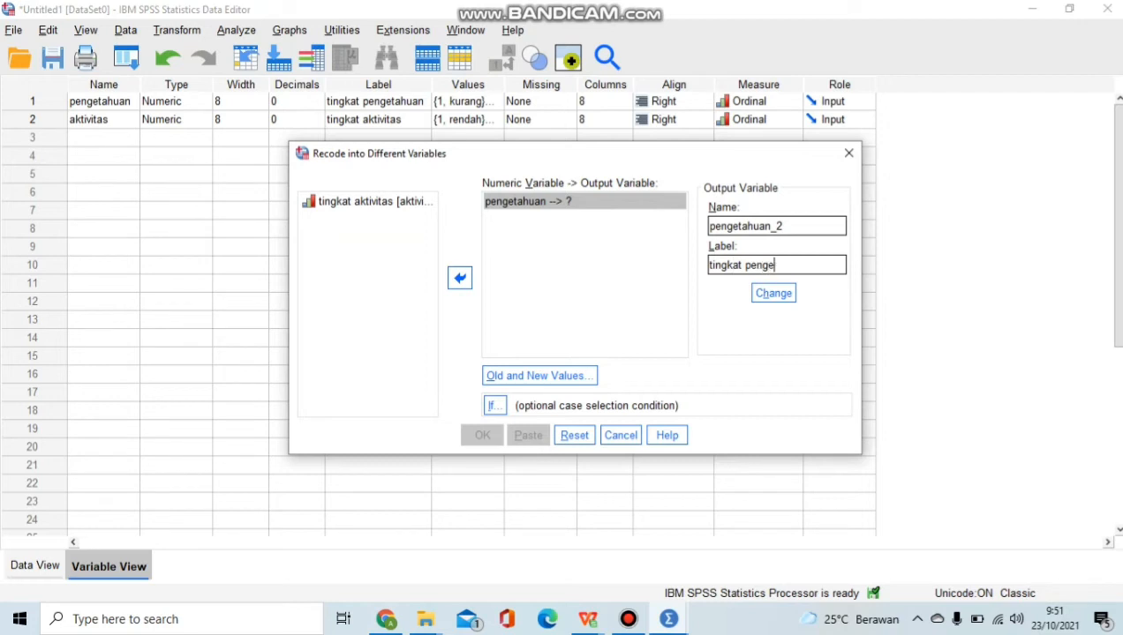
type("rtahuan")
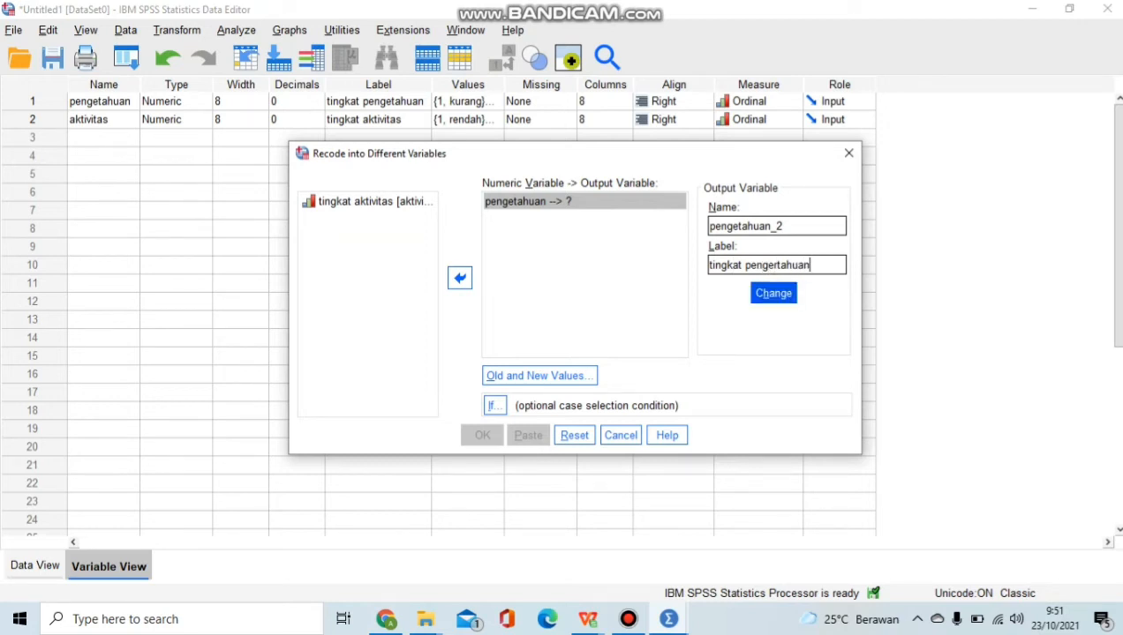
left_click(774, 293)
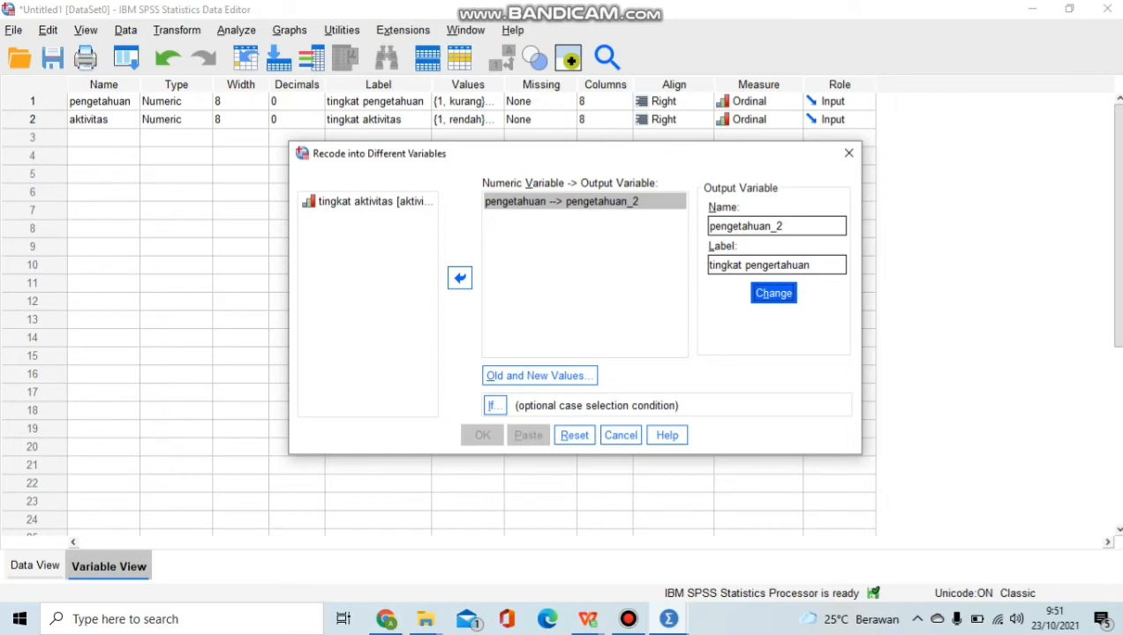
- Add tingkat aktivitas to the recode with output variable aktivitas_2, labelled "tingkat aktivitas"
left_click(371, 201)
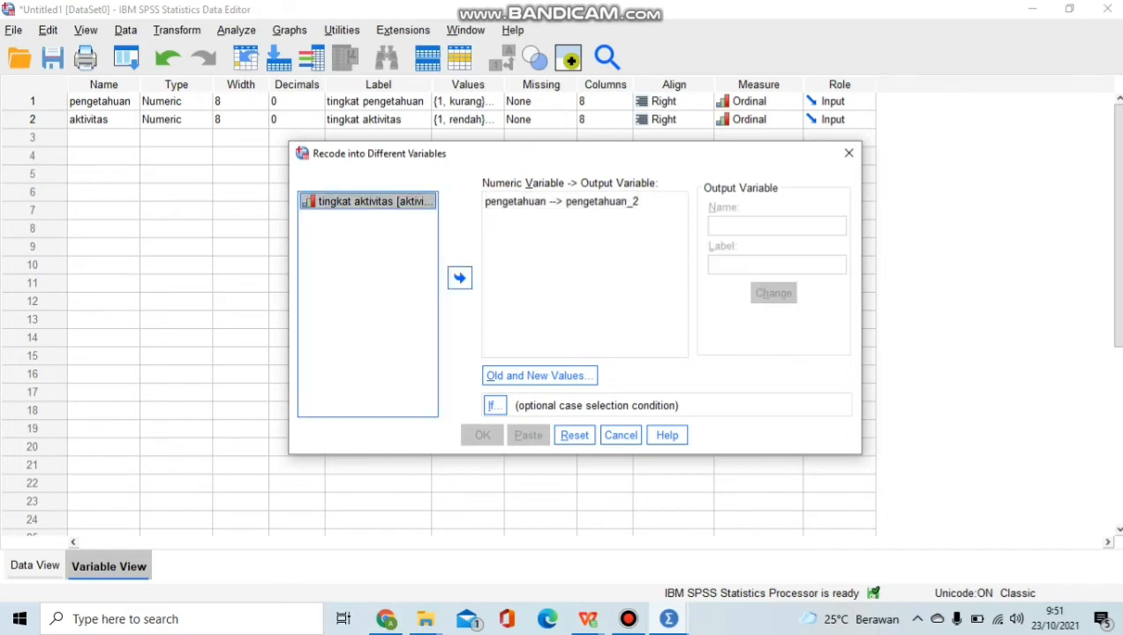
left_click(459, 278)
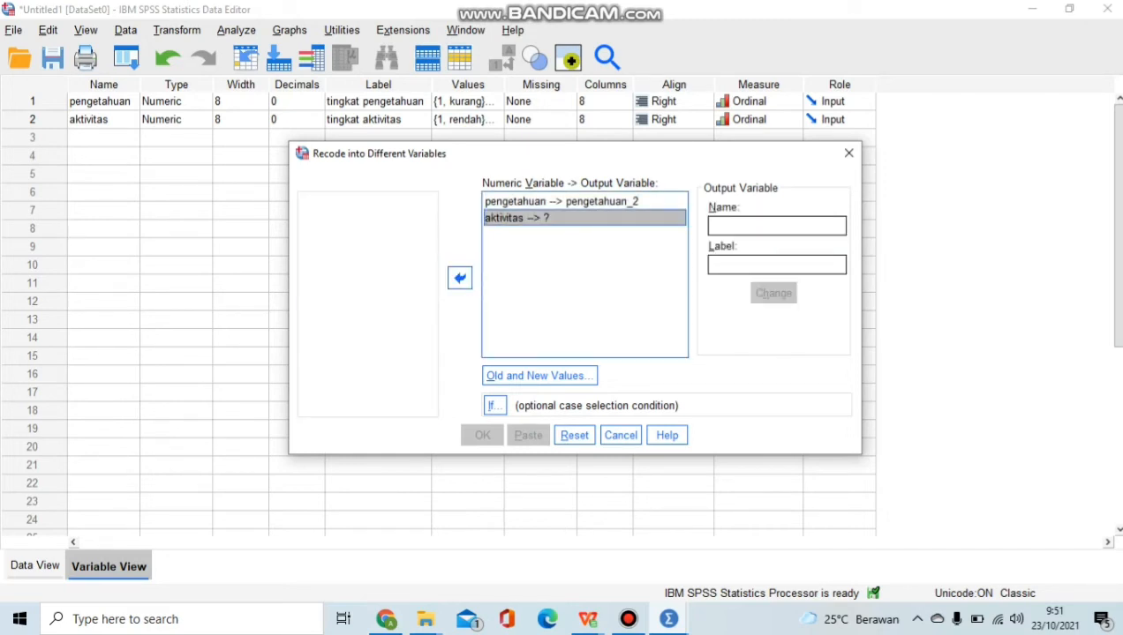
left_click(777, 226)
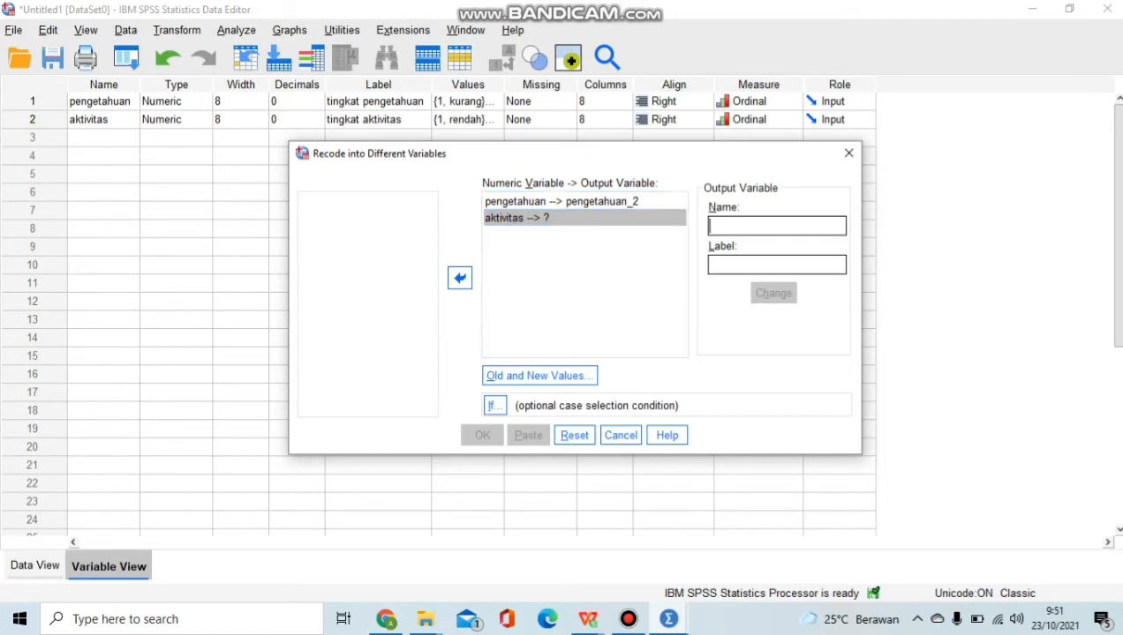
type("aktivitas")
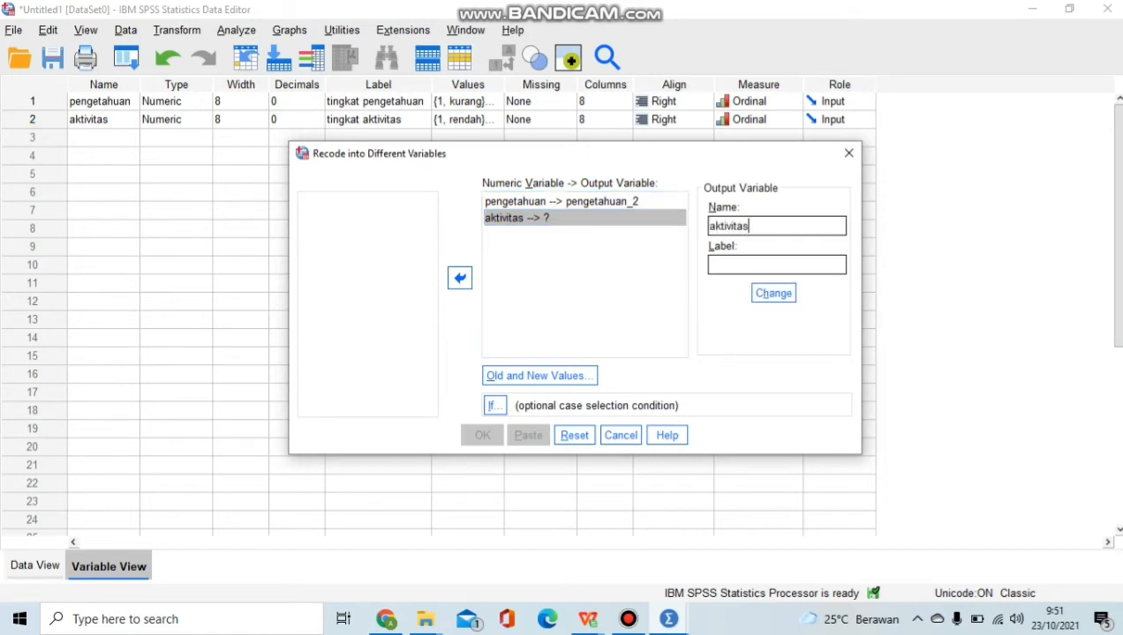
type("_2")
left_click(709, 265)
type("tingkat aktiv")
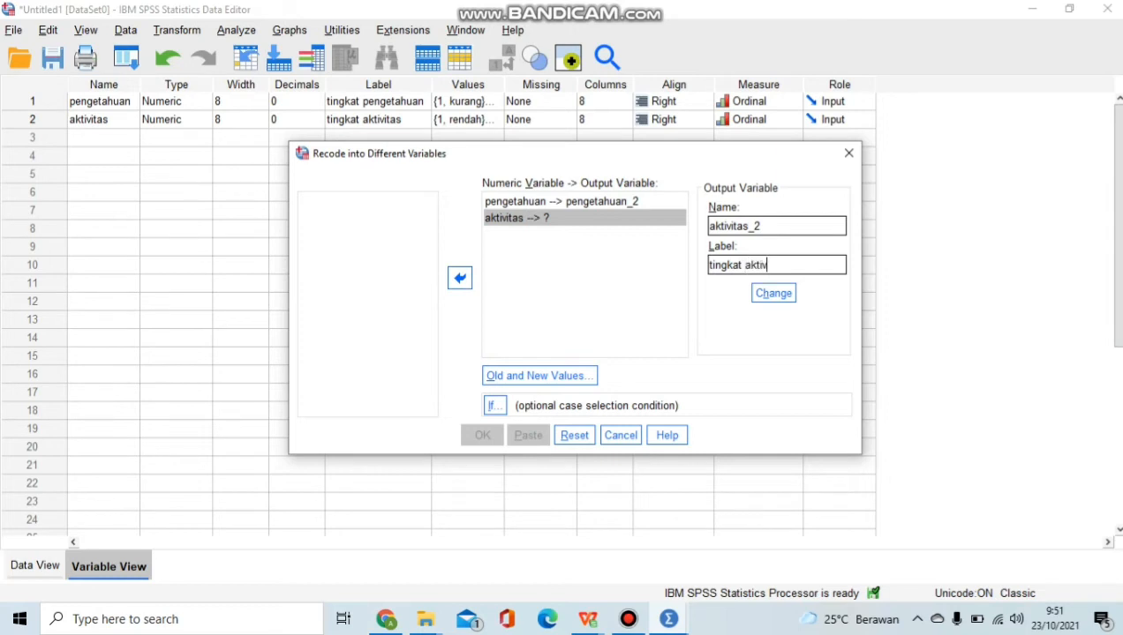
type("itas")
key("Tab")
key("space")
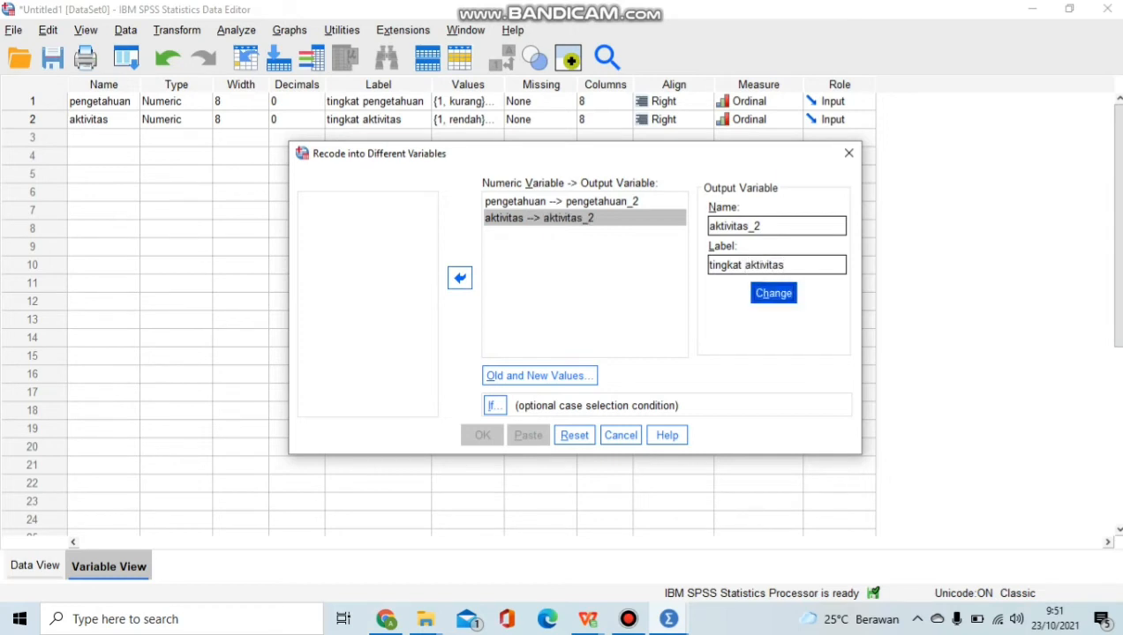
- Define the recoding of old values 1 and 2, both into new value 1
key("alt+o")
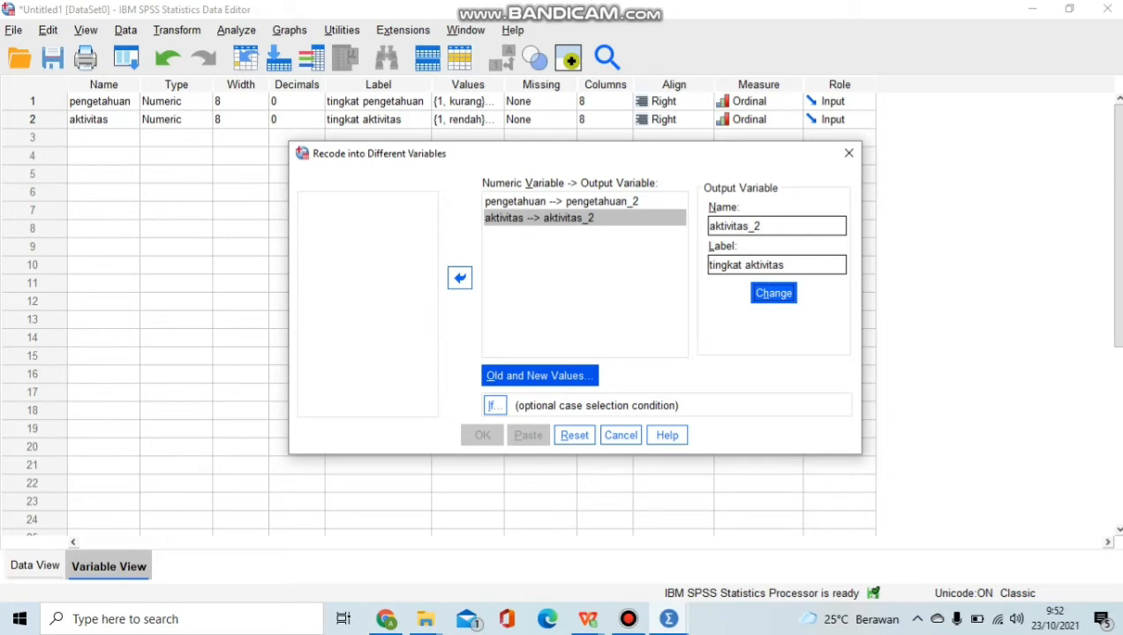
key("space")
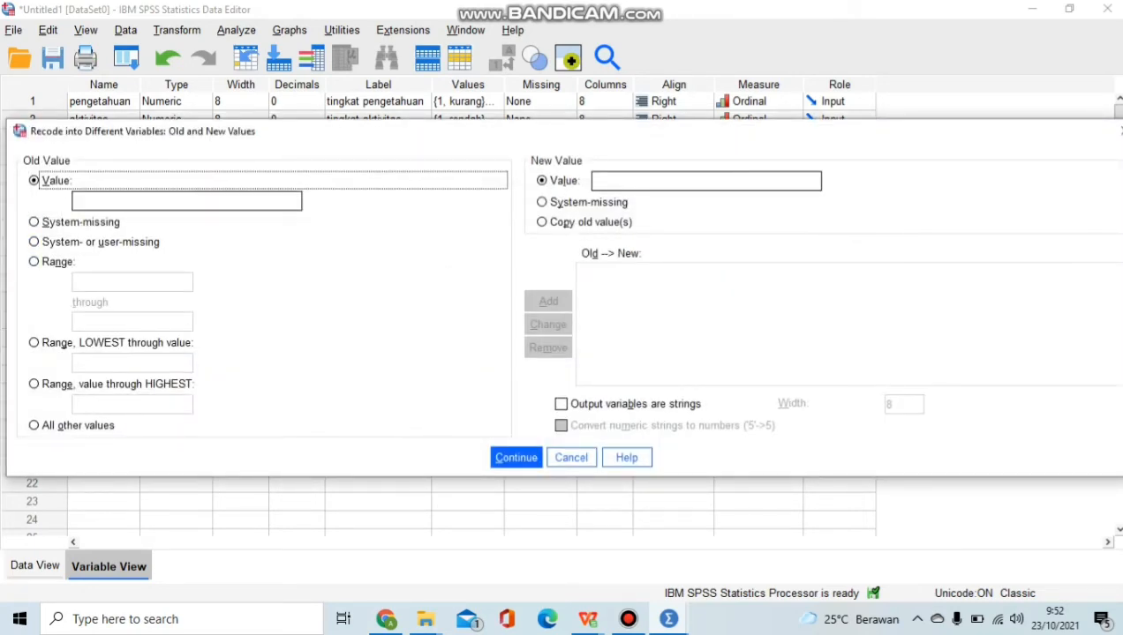
left_click(186, 200)
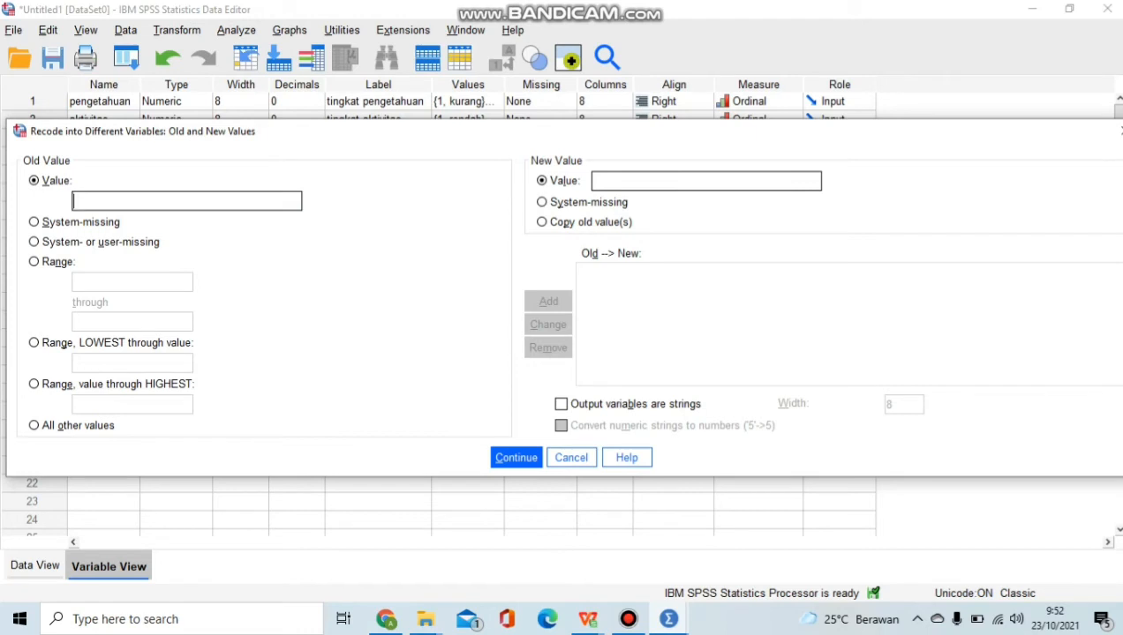
type("1")
left_click(618, 180)
type("1")
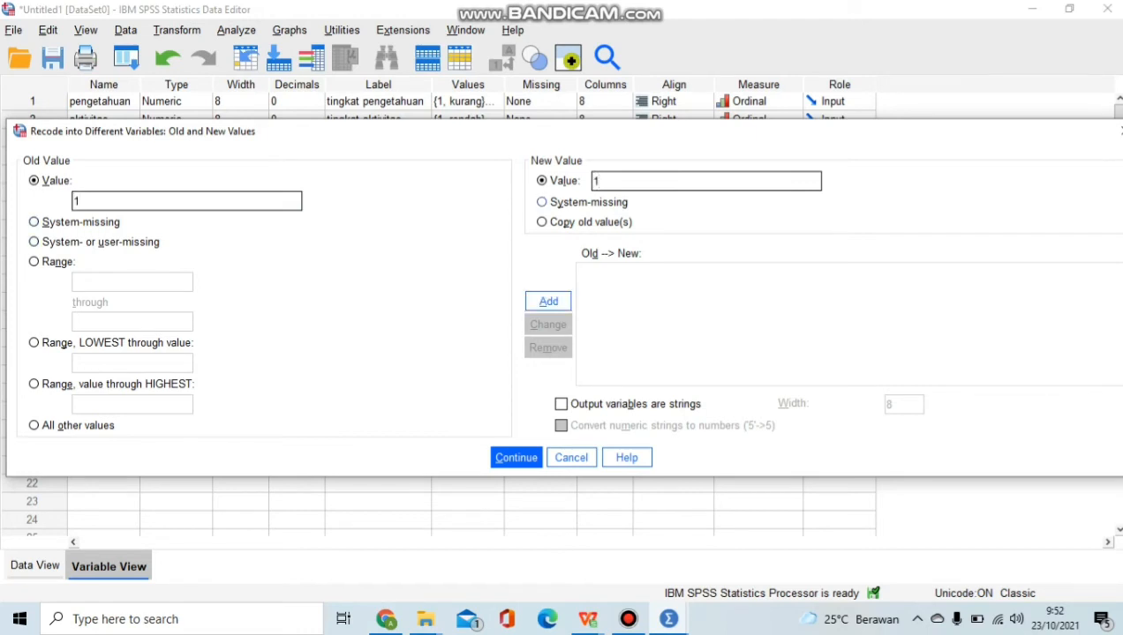
key("Return")
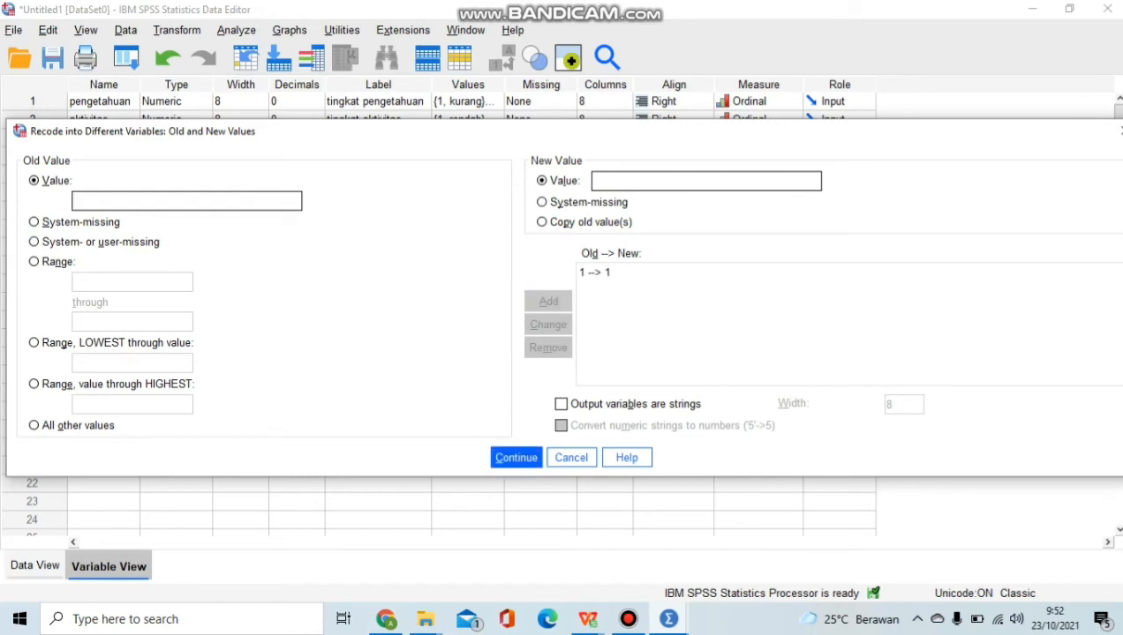
type("2")
type("1")
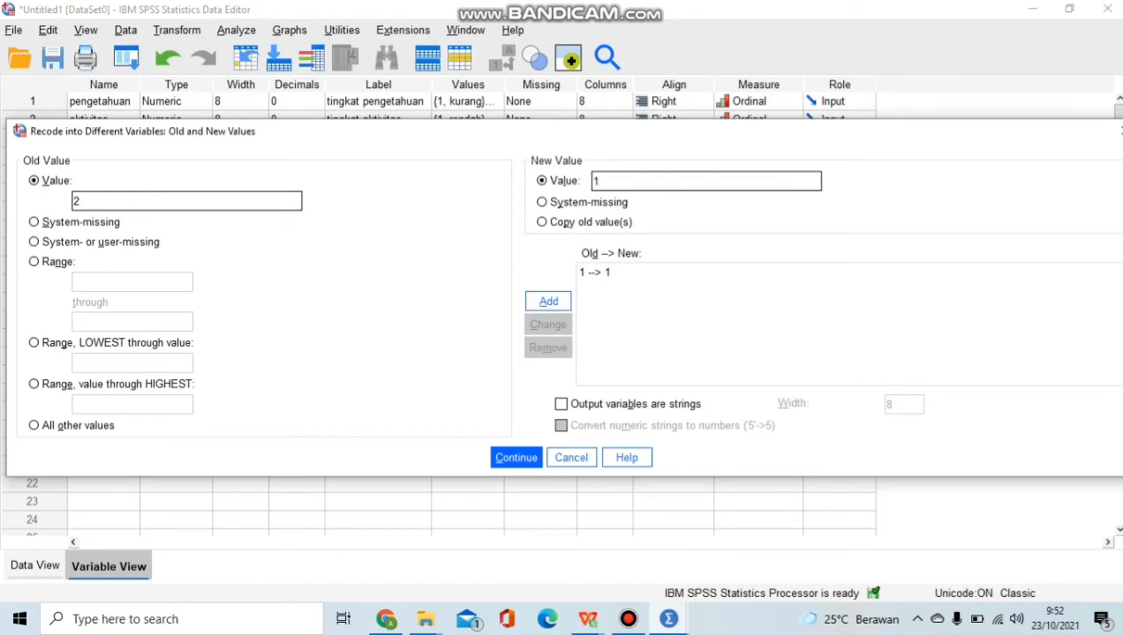
key("alt+a")
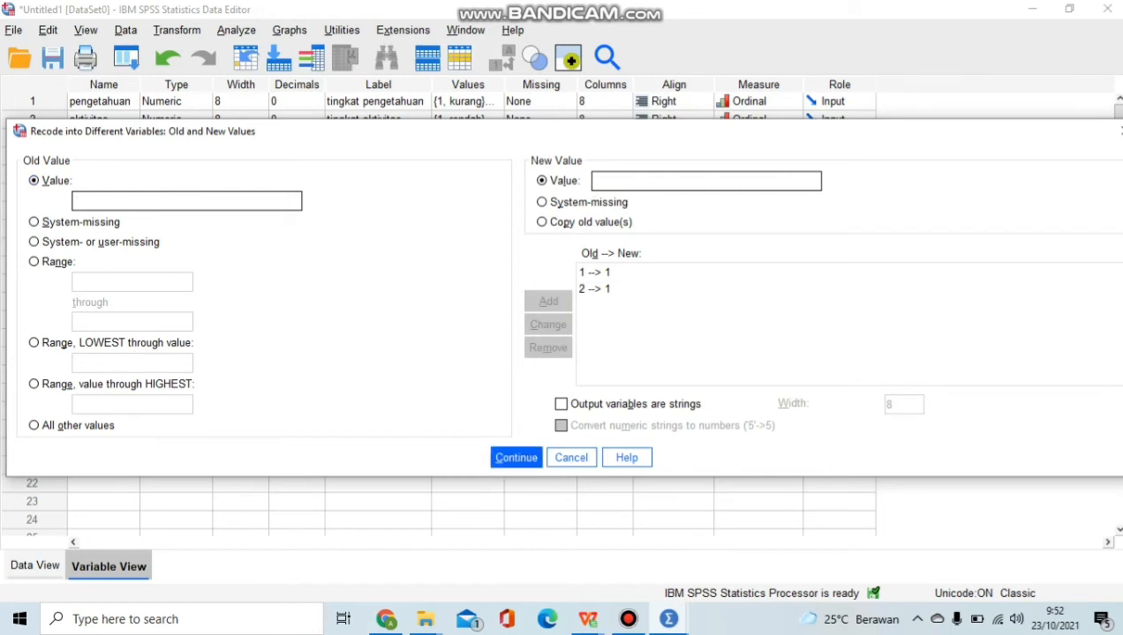
- Map old value 3 to new value 3 and run the recode
type("3")
left_click(593, 180)
type("3")
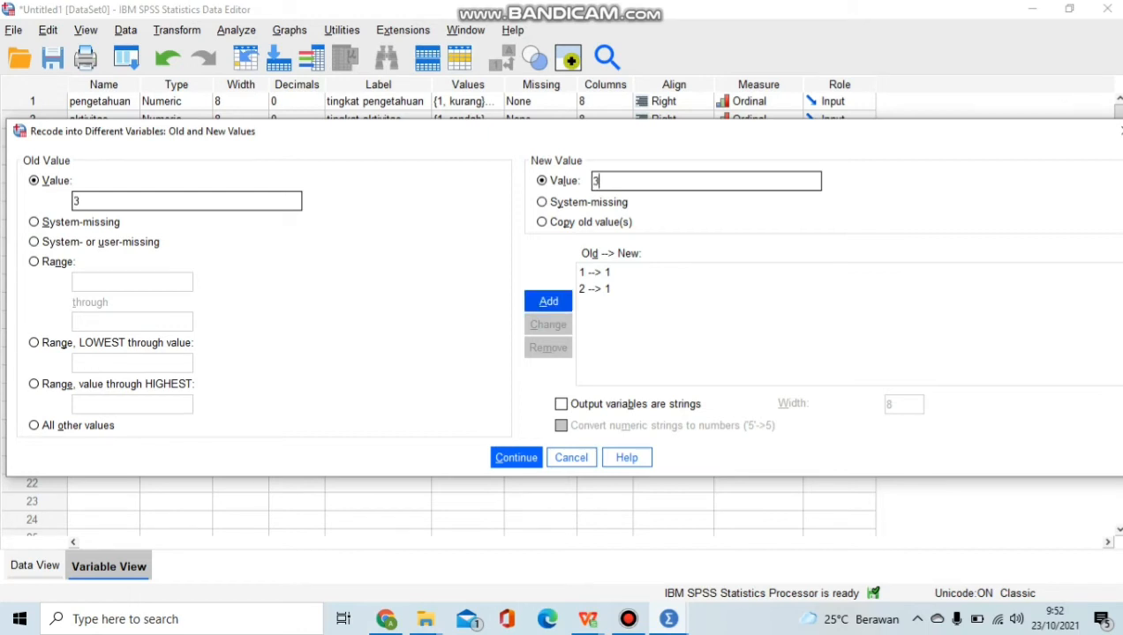
key("Return")
key("Return")
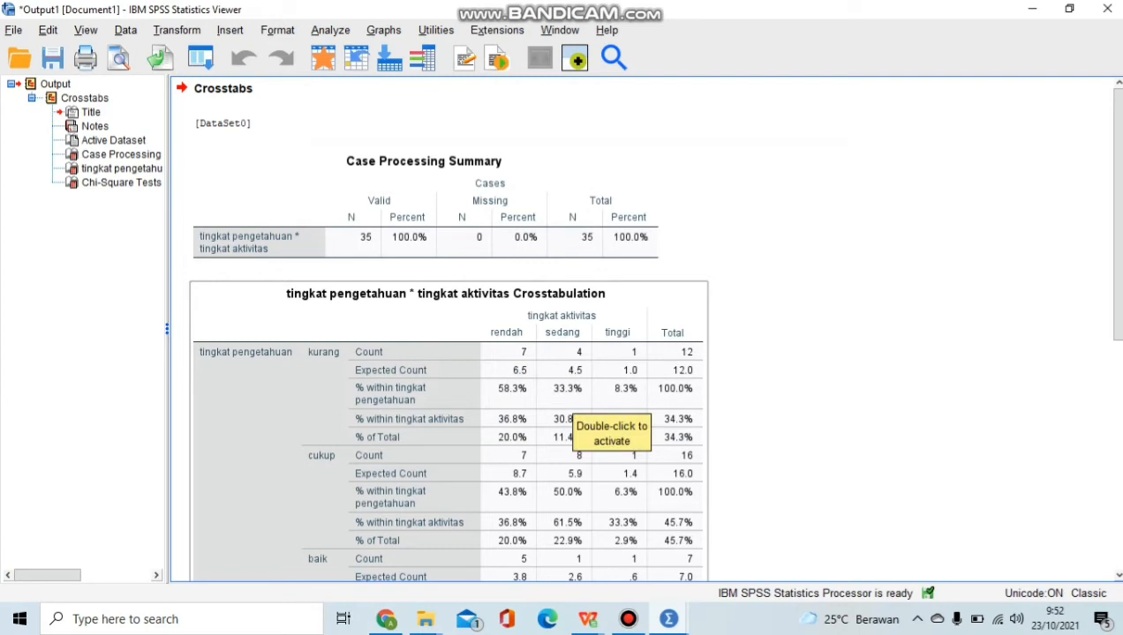
- Return to the data editor, check the recoded columns, and set the decimals of pengetahuan_2 and aktivitas_2 to 0
left_click(323, 59)
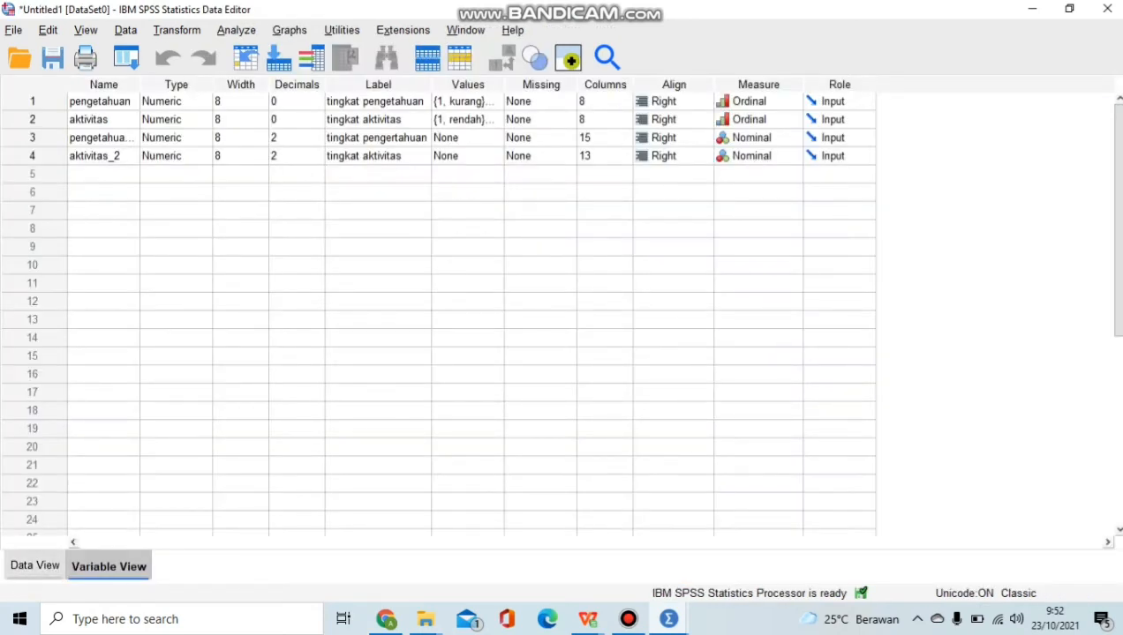
left_click(34, 566)
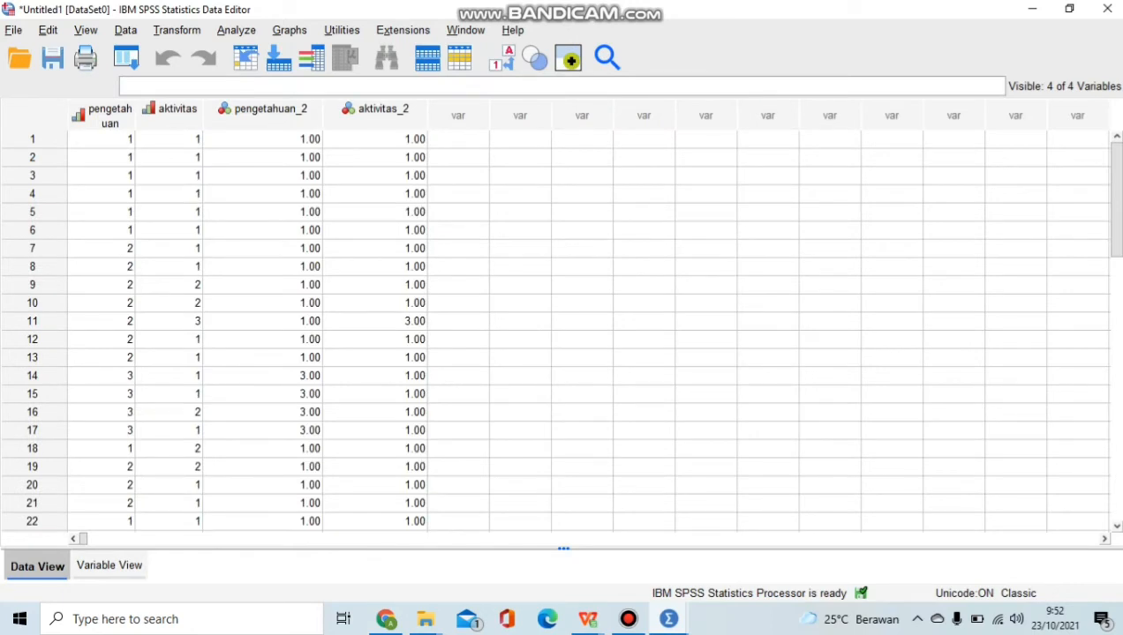
scroll(565, 326, "down", 5)
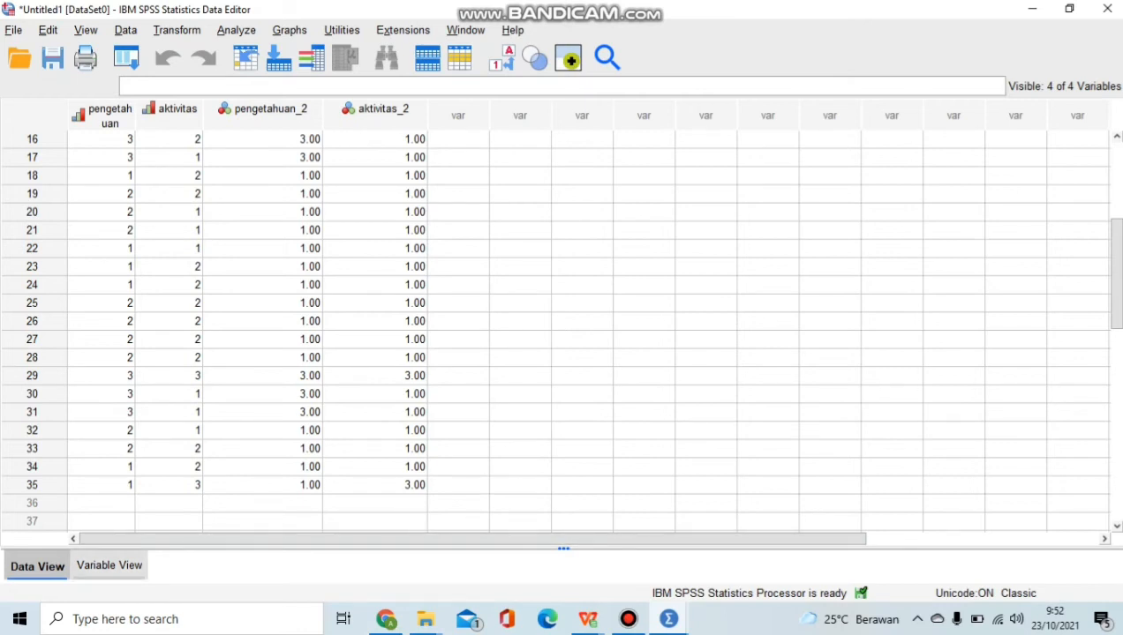
left_click(109, 565)
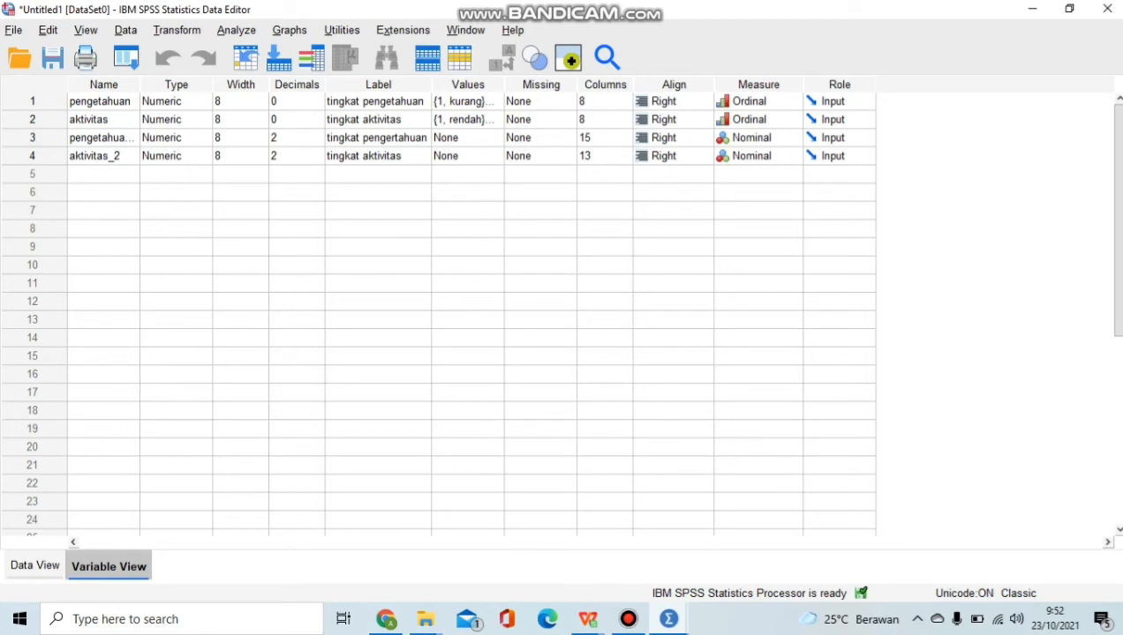
left_click(296, 137)
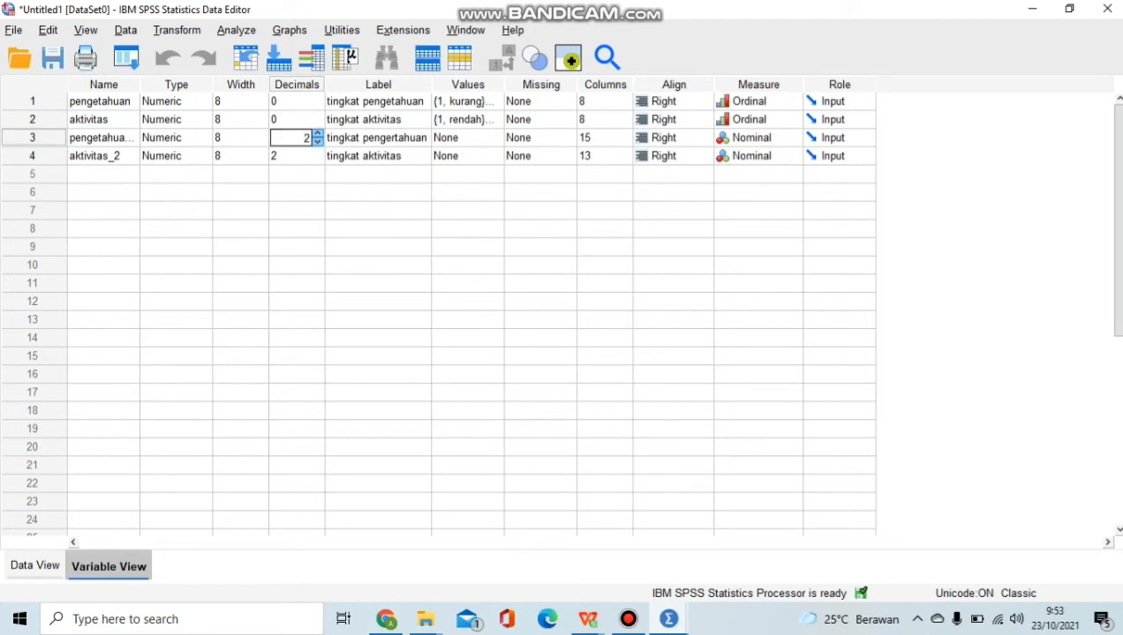
left_click(317, 142)
left_click(316, 142)
left_click(316, 154)
left_click(317, 152)
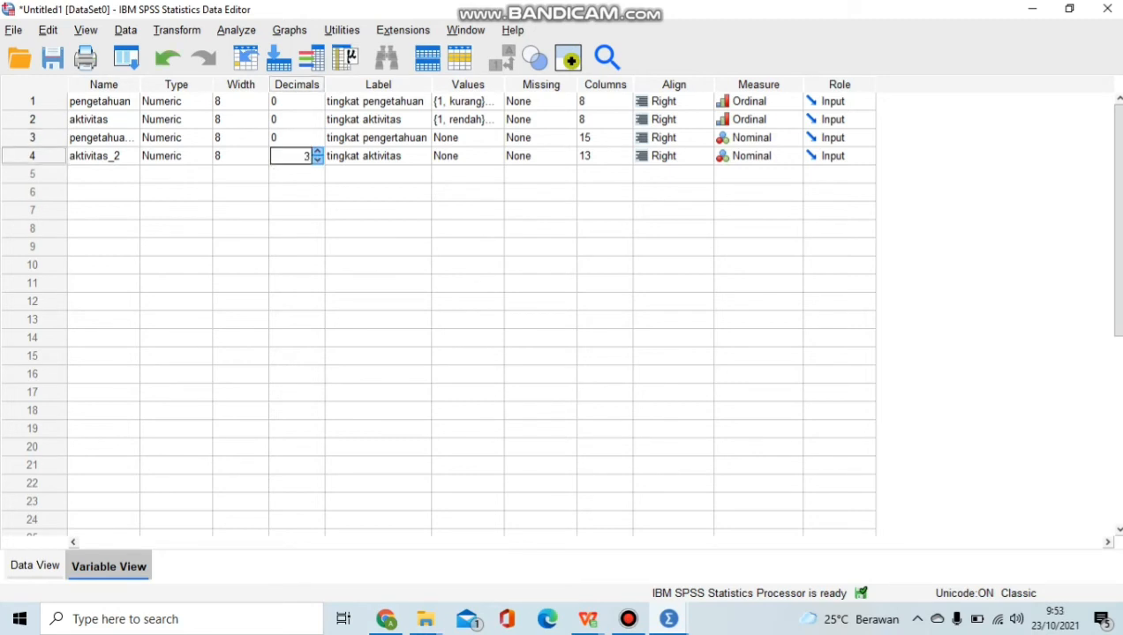
left_click(317, 159)
left_click(316, 159)
left_click(317, 160)
- Add the value labels 1 = "kurang" and 2 = "cukup" for pengetahuan_2
left_click(419, 102)
left_click(486, 139)
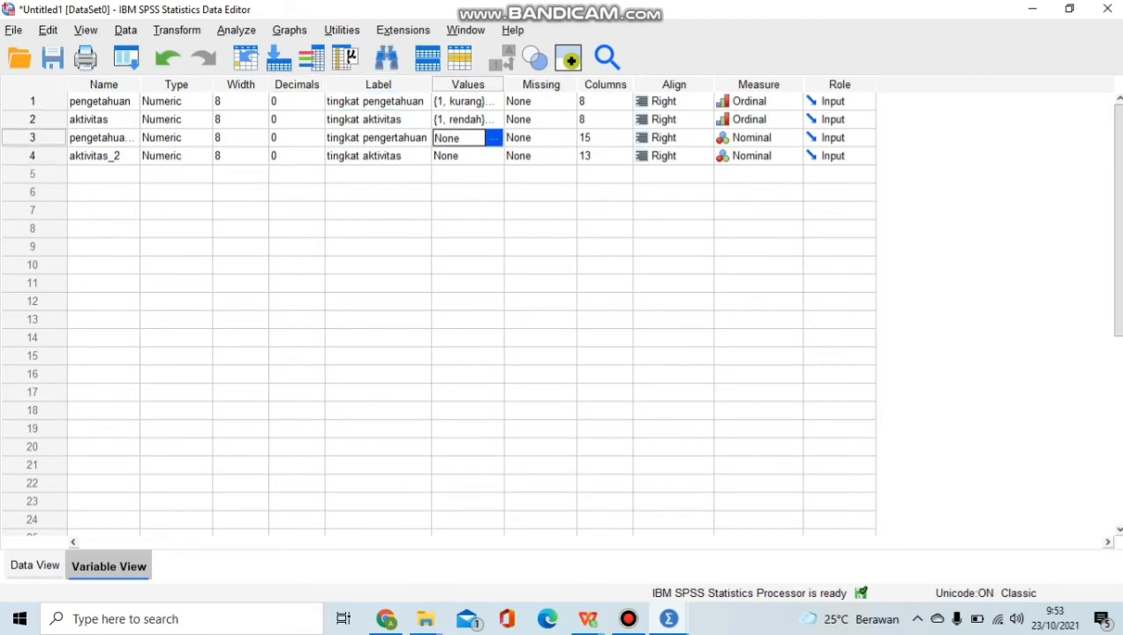
left_click(493, 137)
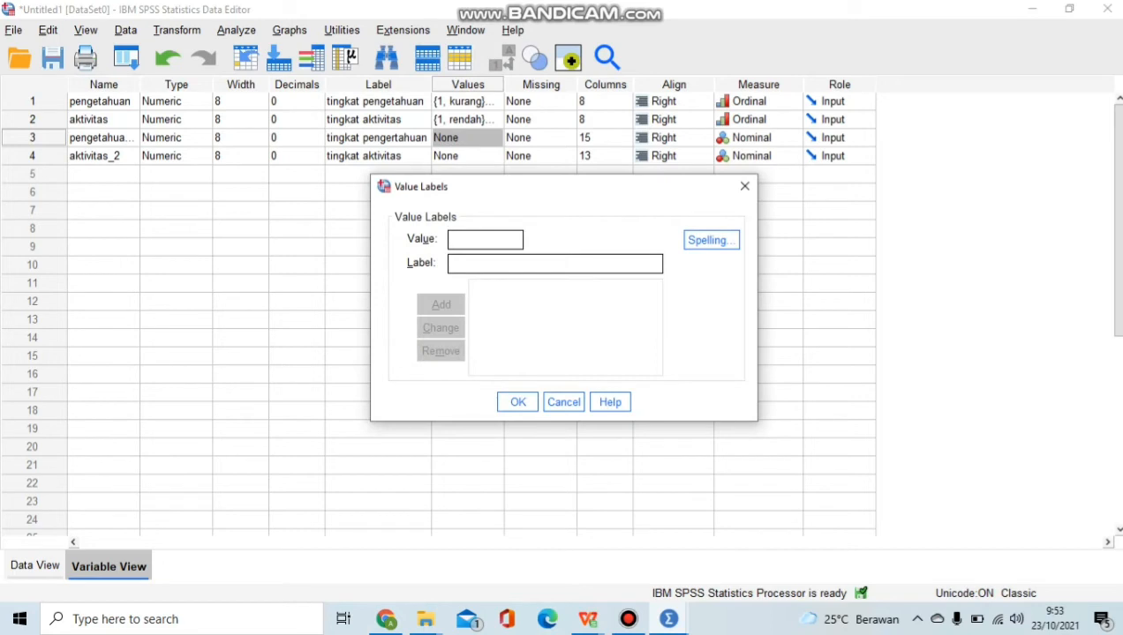
type("1")
type("kurang")
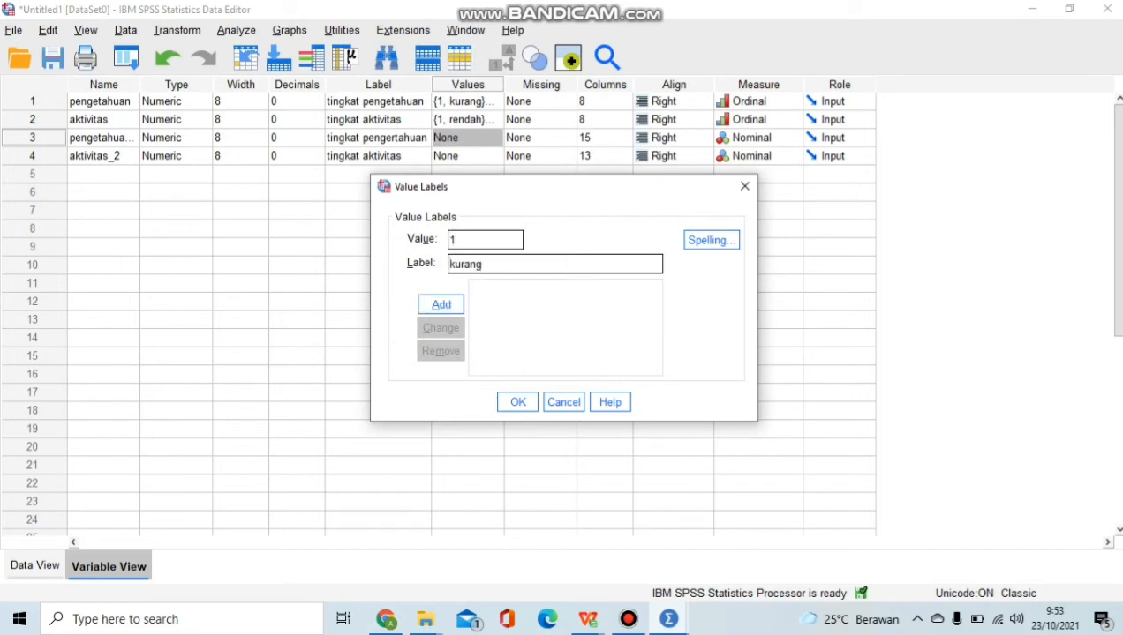
key("Return")
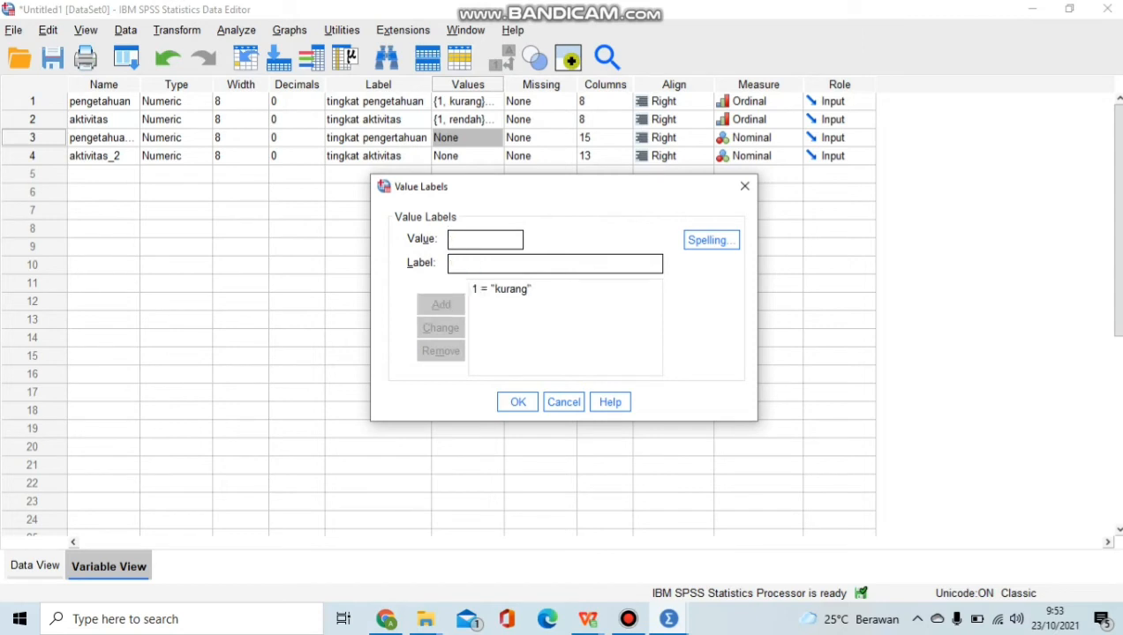
type("2")
key("Tab")
type("cukup")
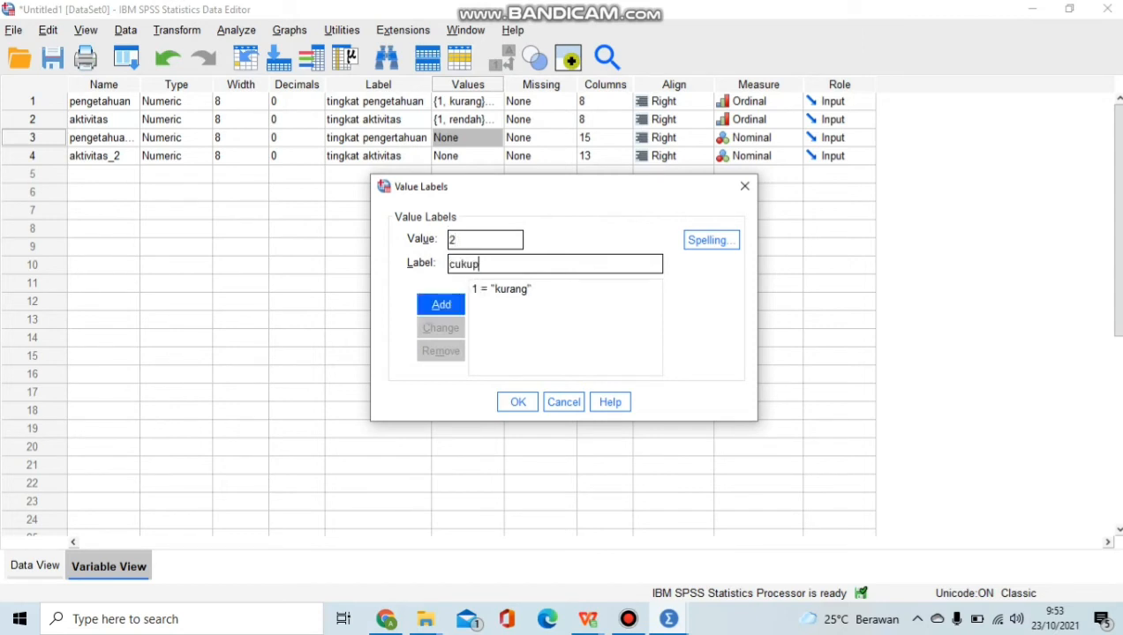
key("Return")
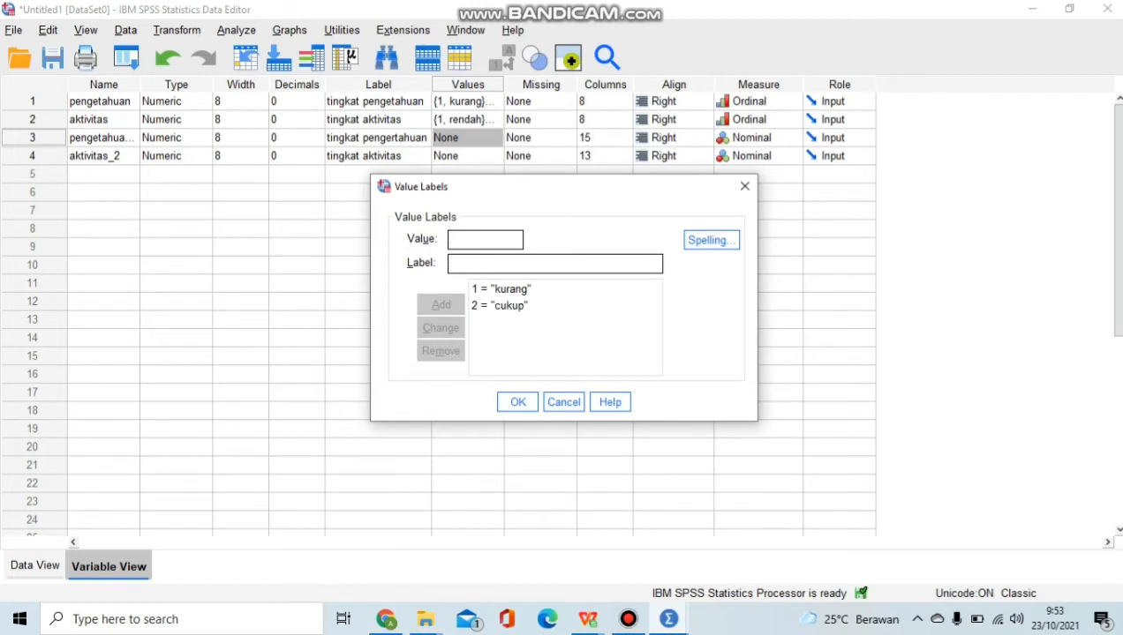
- Add the value label 3 = "baik" and apply the labels to pengetahuan_2
type("3")
key("Tab")
type("b")
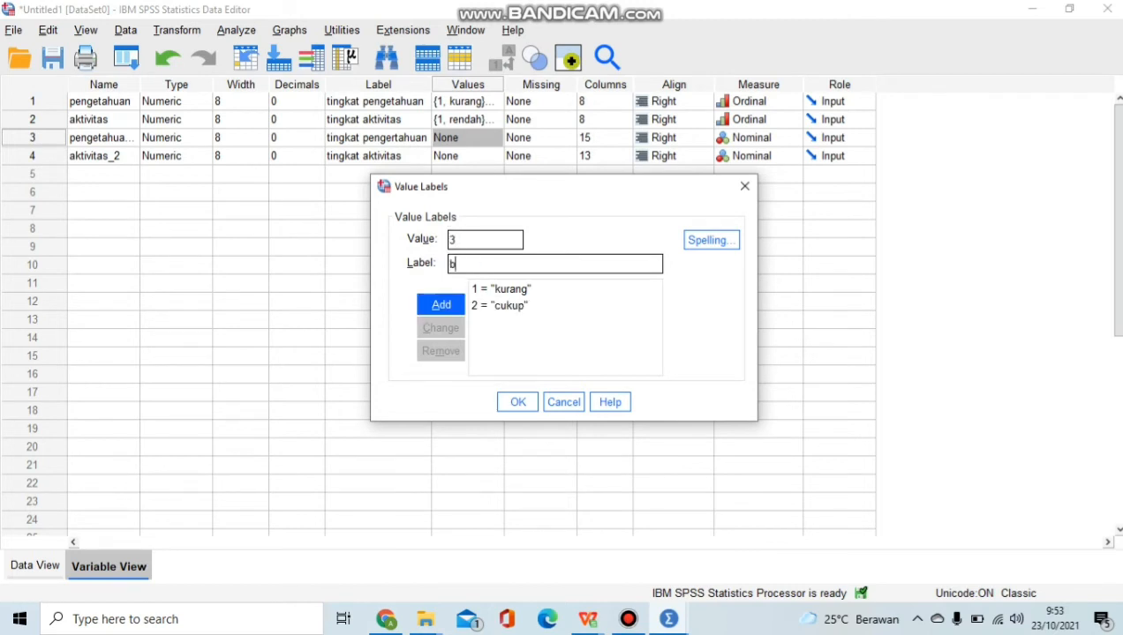
type("aik")
key("Return")
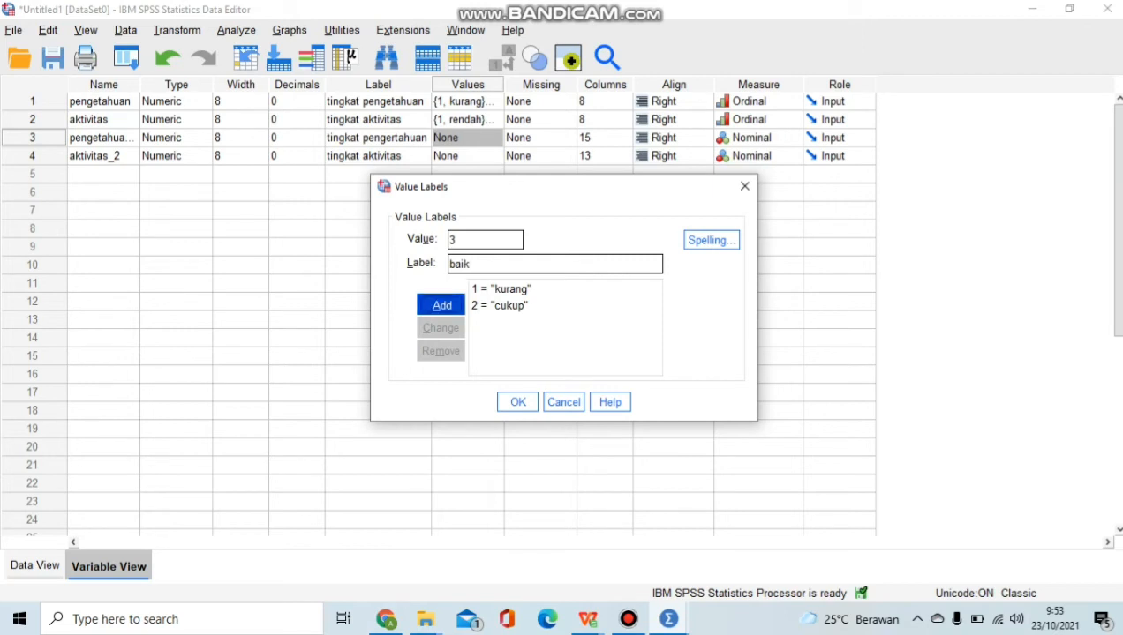
key("Return")
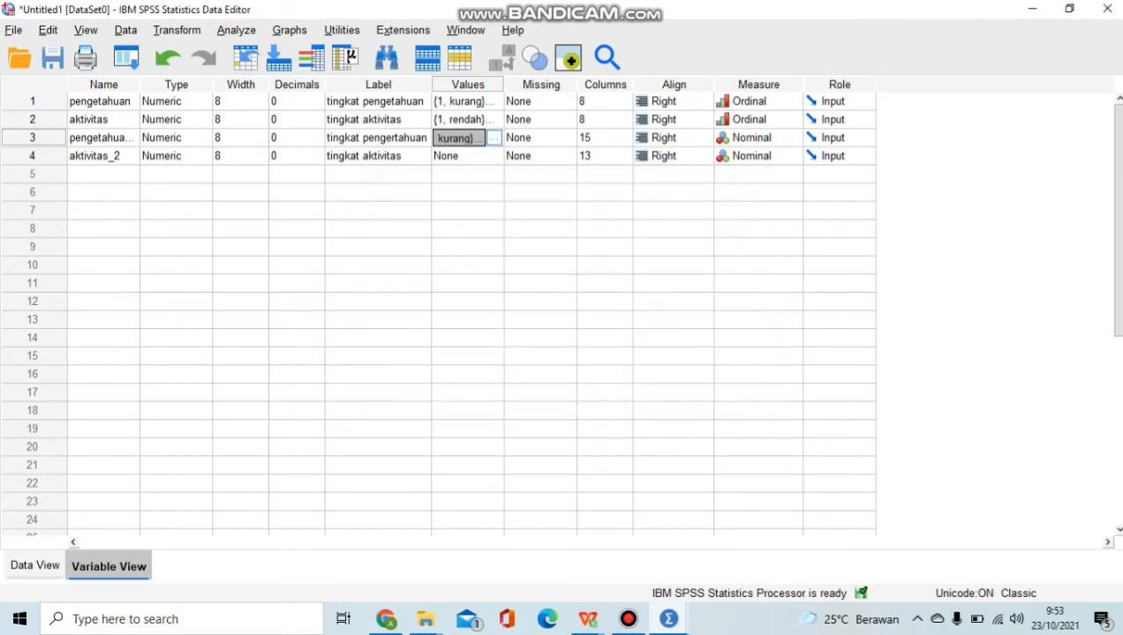
- Add the value label 1 = "rendah" for aktivitas_2
left_click(458, 155)
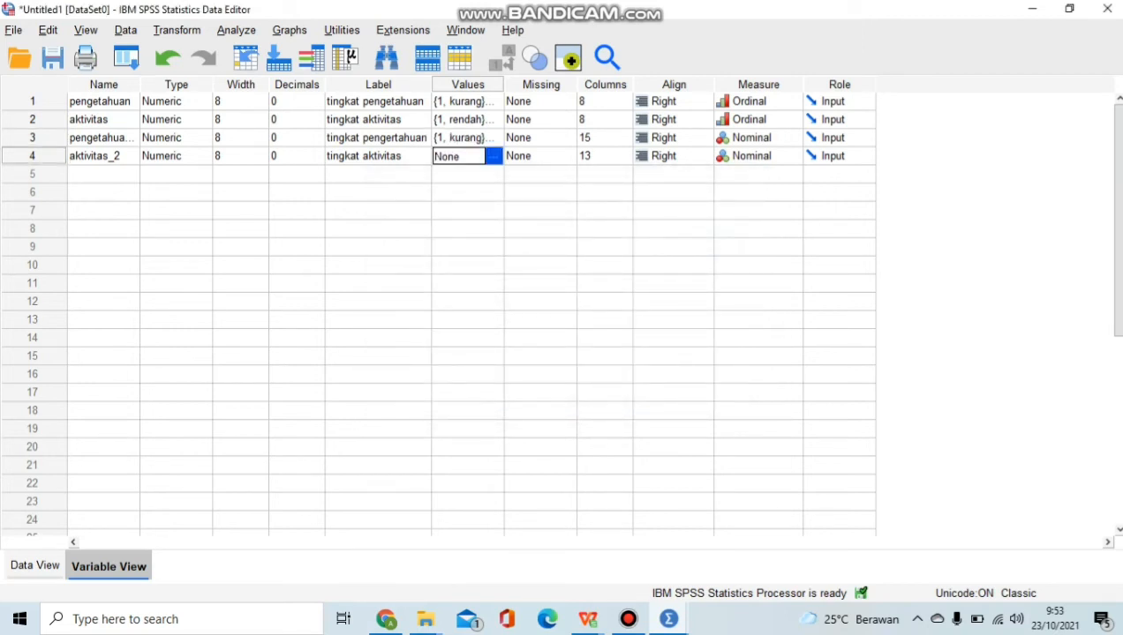
left_click(494, 156)
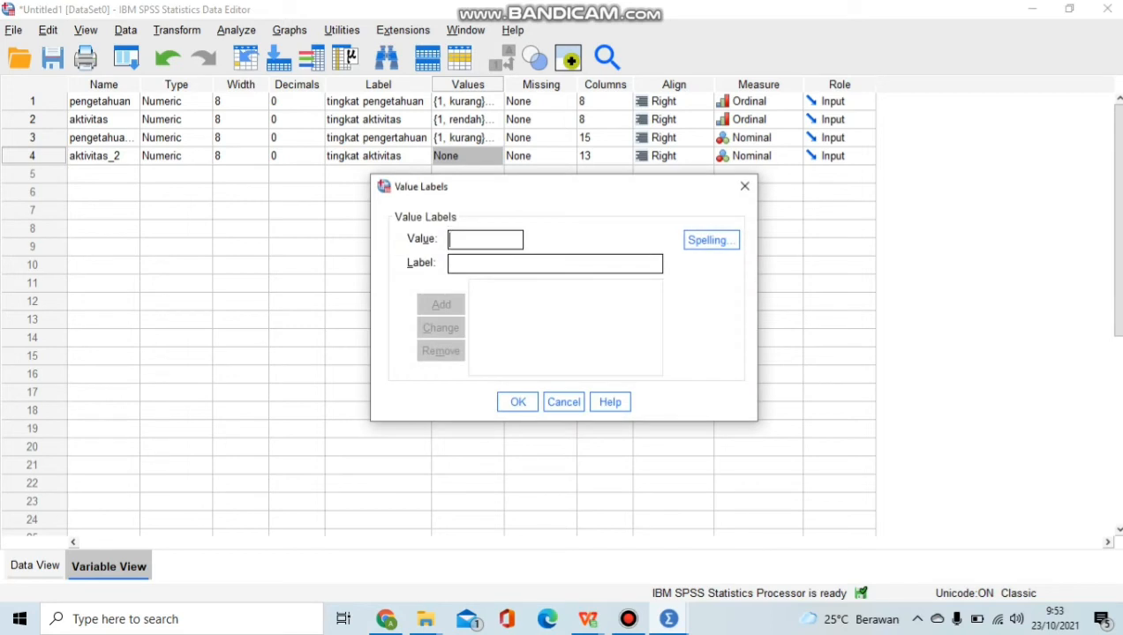
type("1")
key("Tab")
type("rendah")
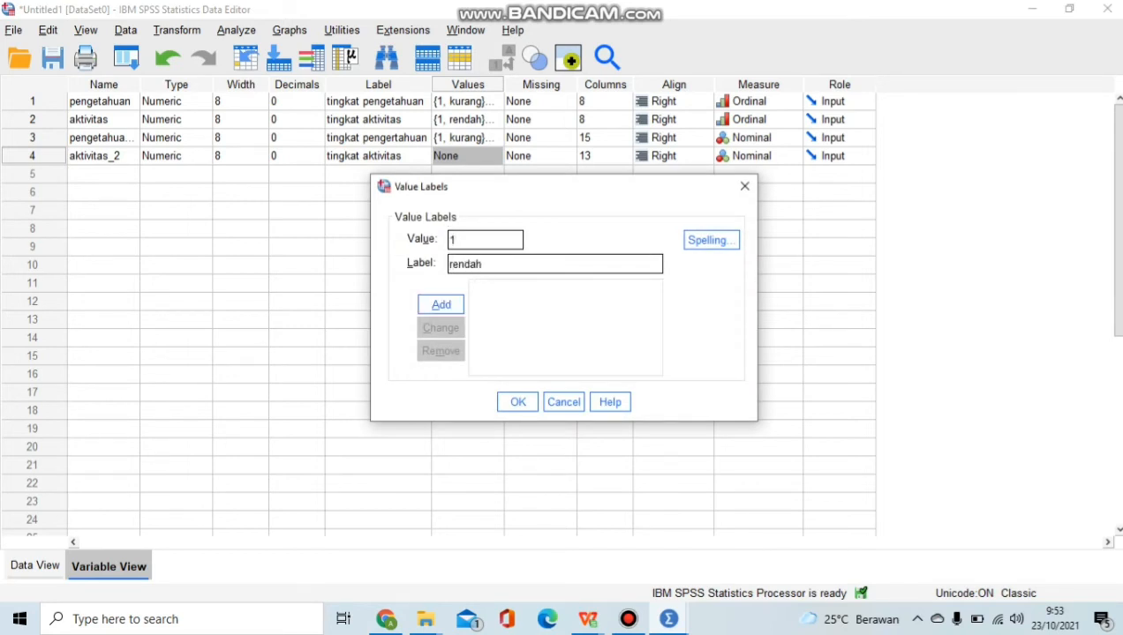
key("Tab")
key("space")
- Add the value label 2 = "sedang" for aktivitas_2
type("2")
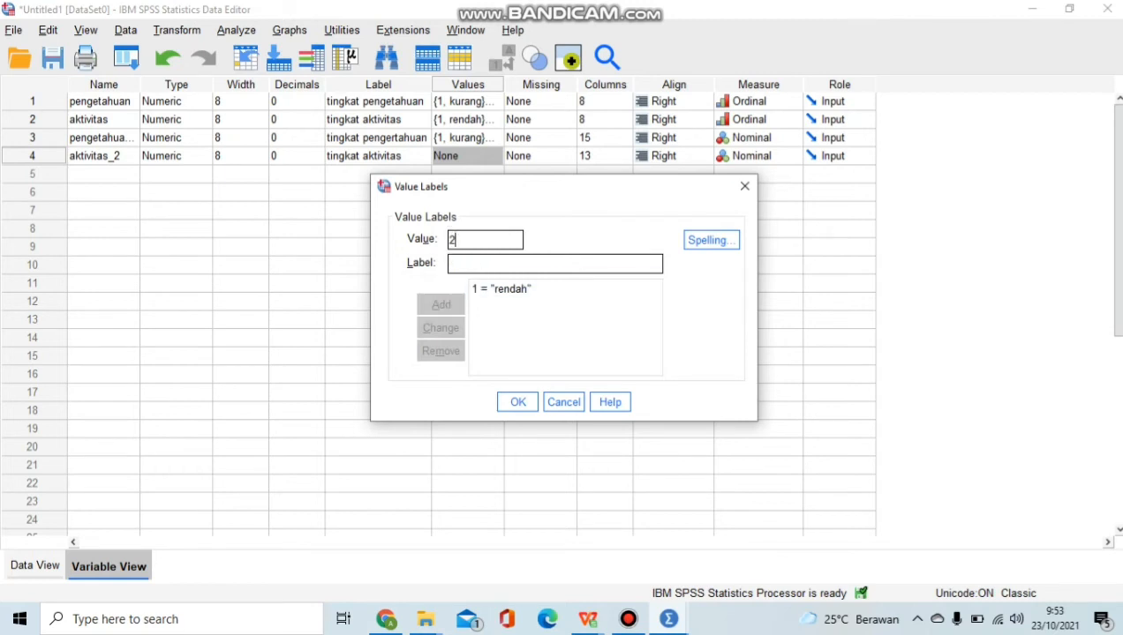
key("Tab")
type("s")
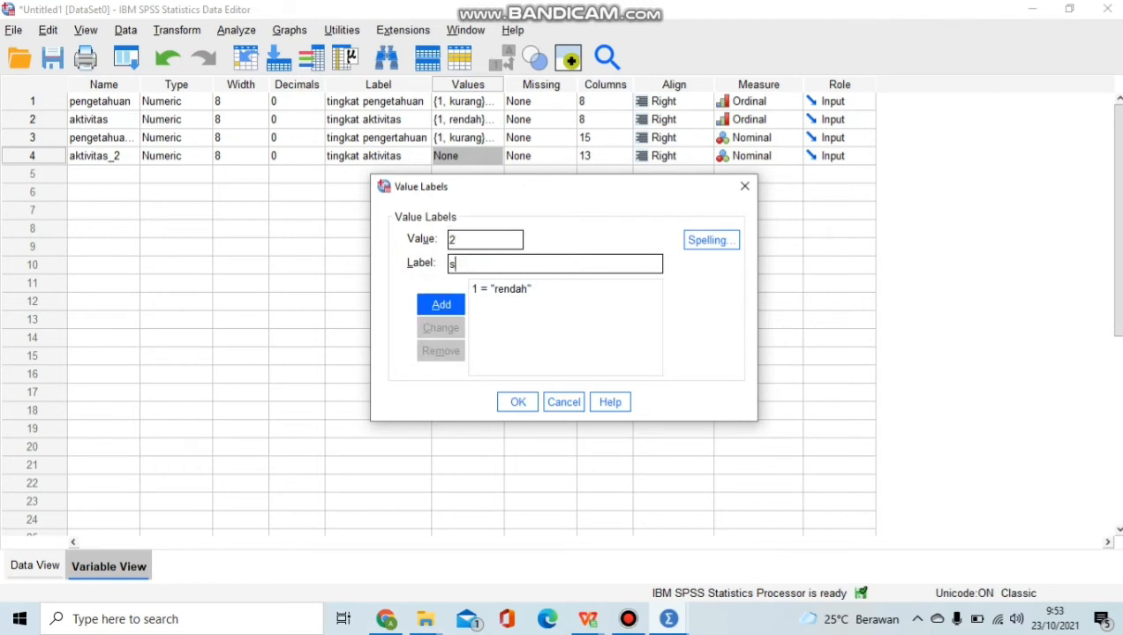
type("edang")
key("Tab")
key("space")
- Add the value label 3 = "tinggi" and apply the labels to aktivitas_2
type("3")
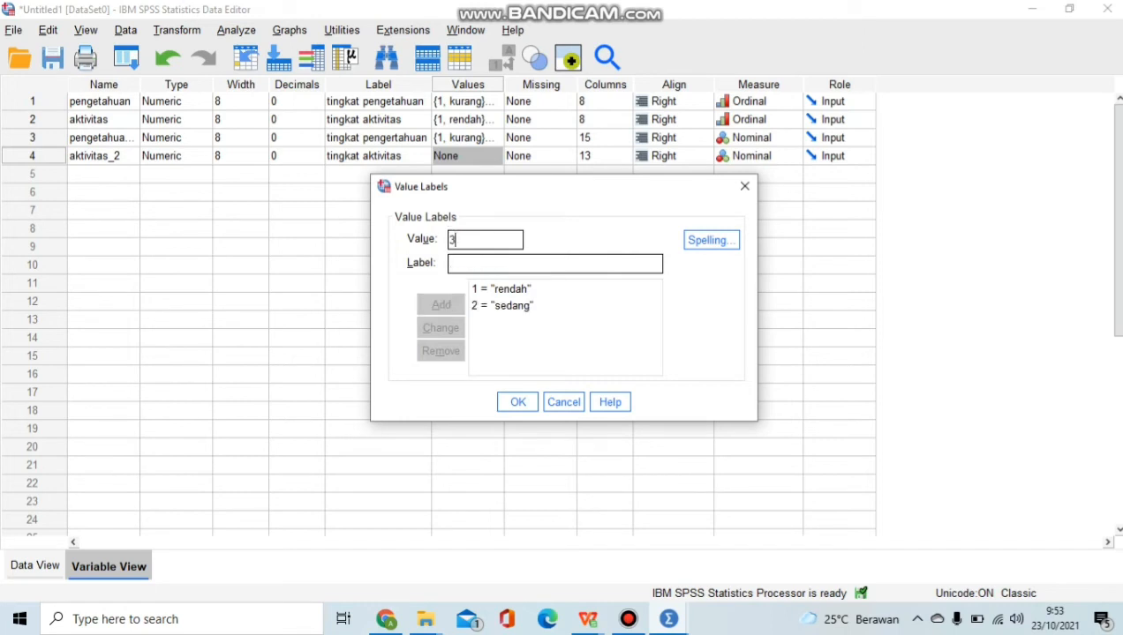
key("Tab")
type("ti")
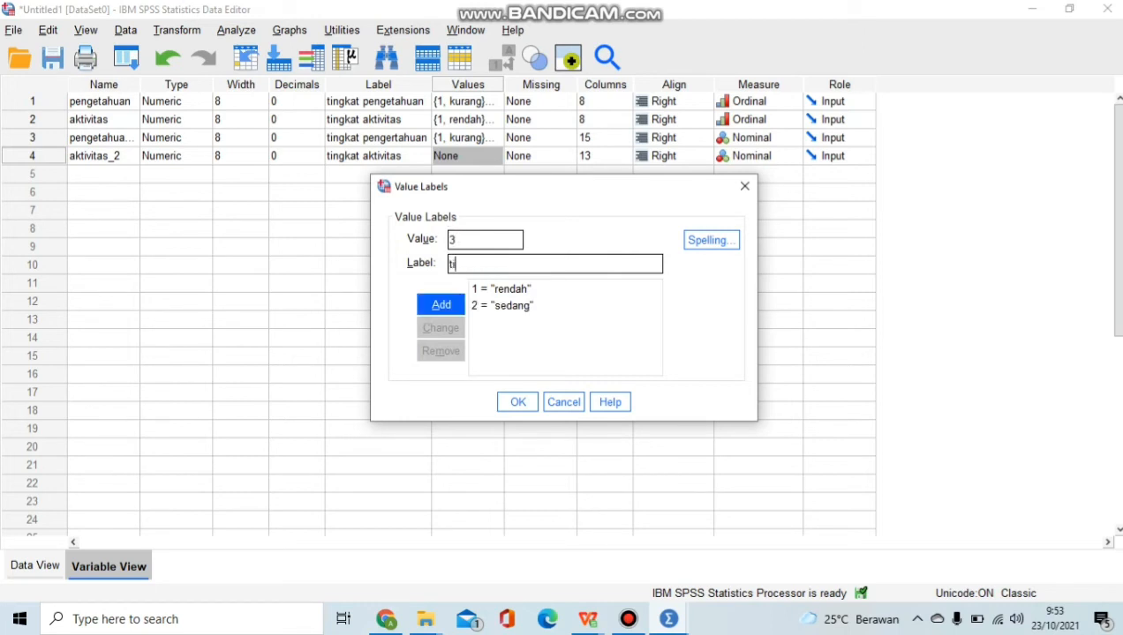
type("nggi")
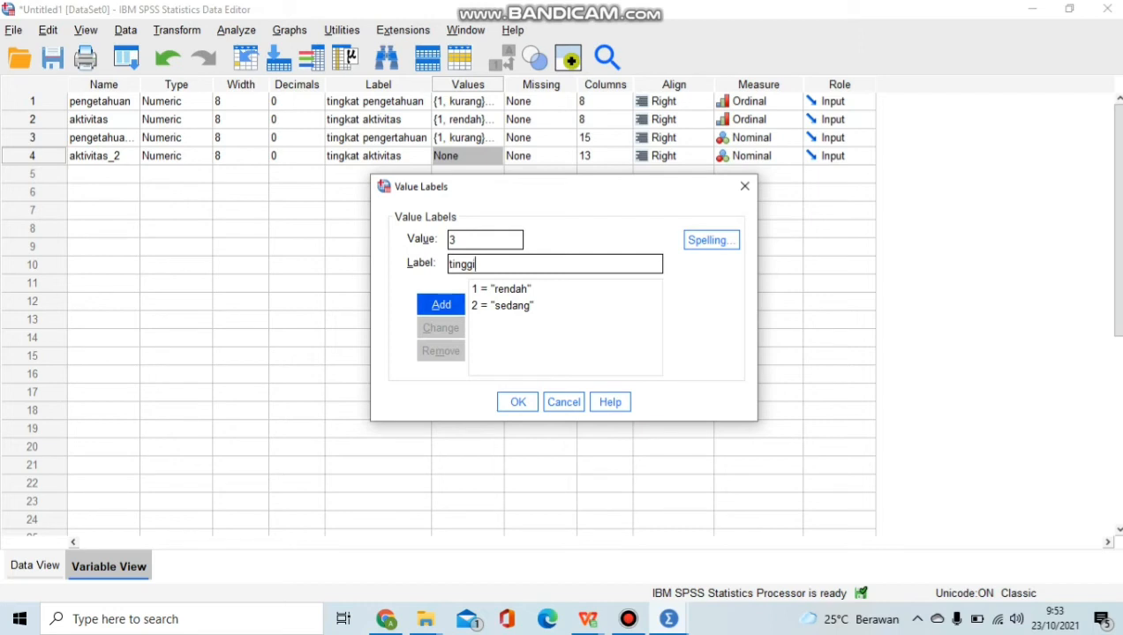
key("Return")
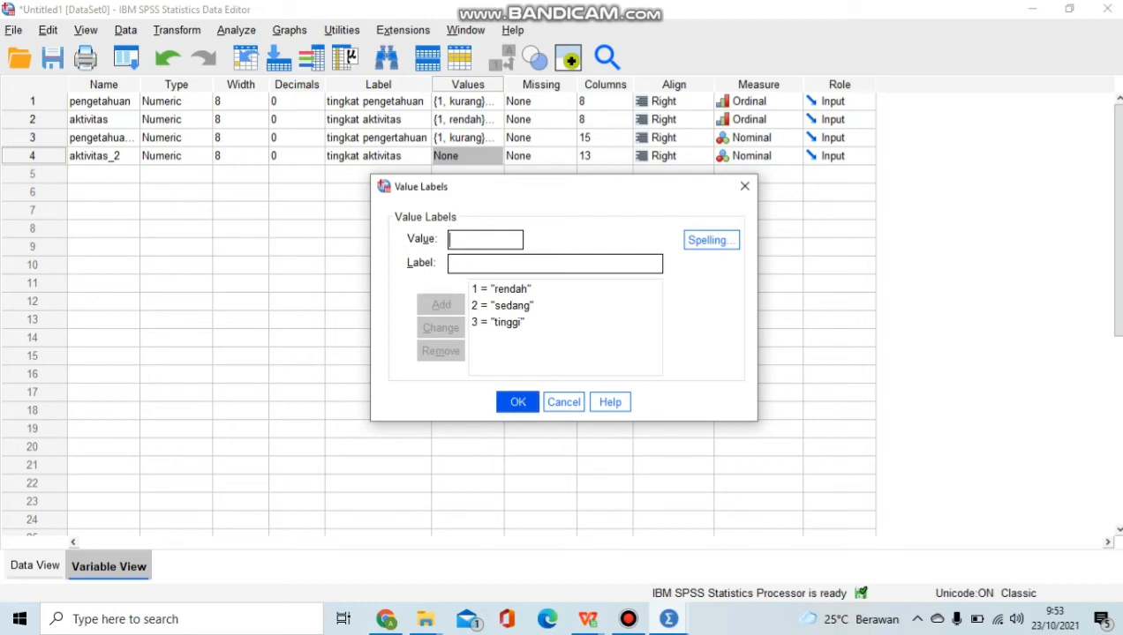
key("Return")
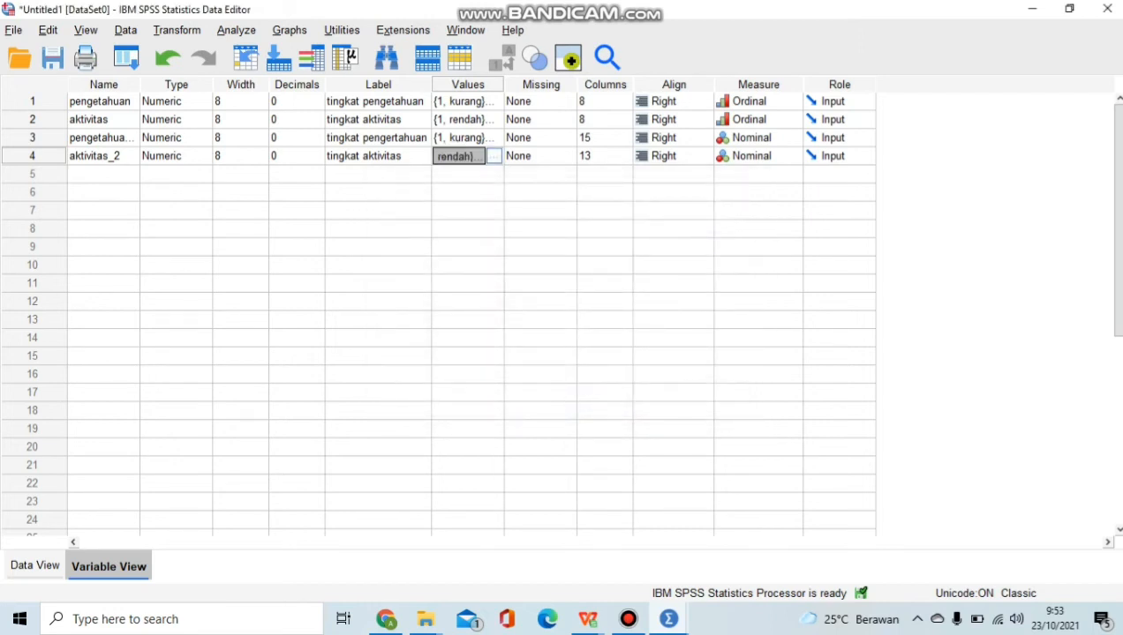
- Set the column width of pengetahuan_2 and aktivitas_2 to 8
left_click(605, 138)
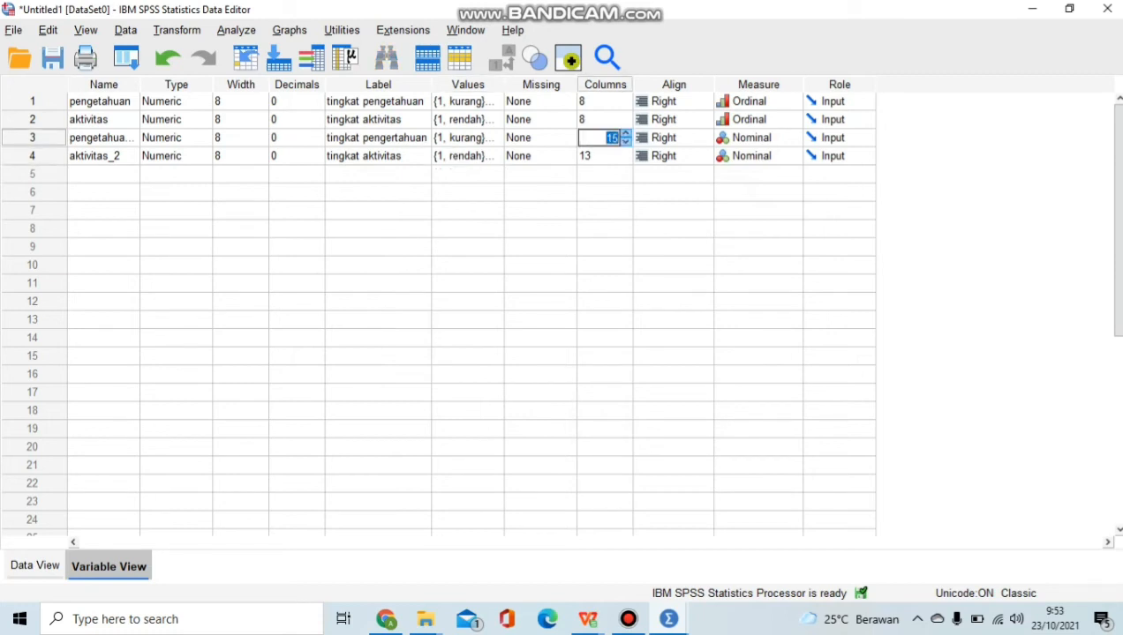
type("8")
key("Return")
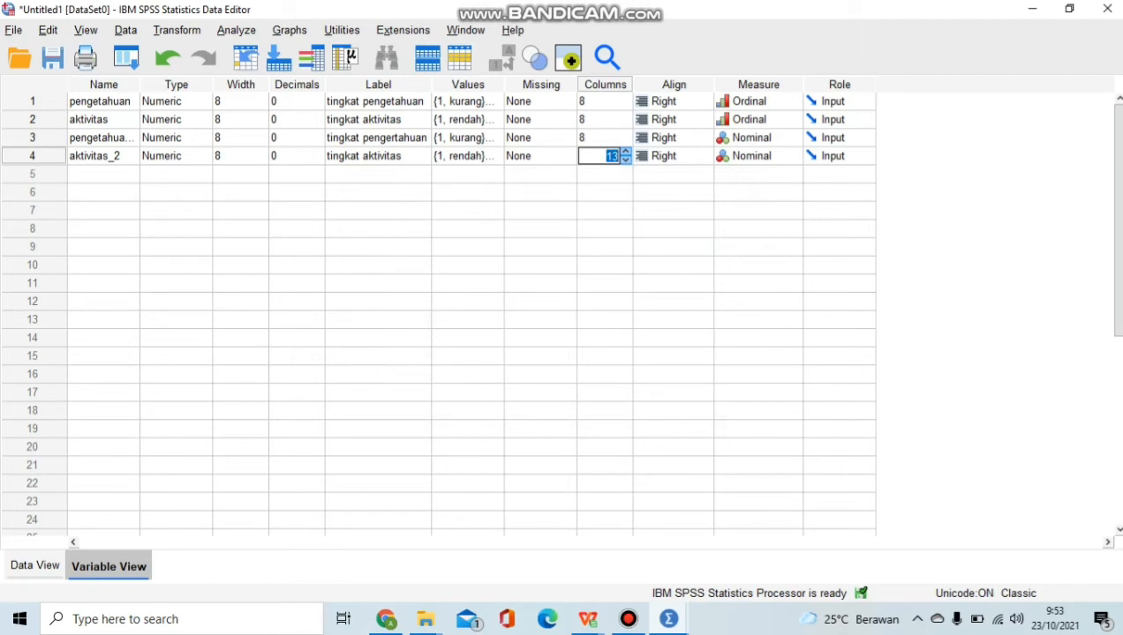
type("8")
- Set the measurement level of pengetahuan_2 and aktivitas_2 to Ordinal
left_click(758, 137)
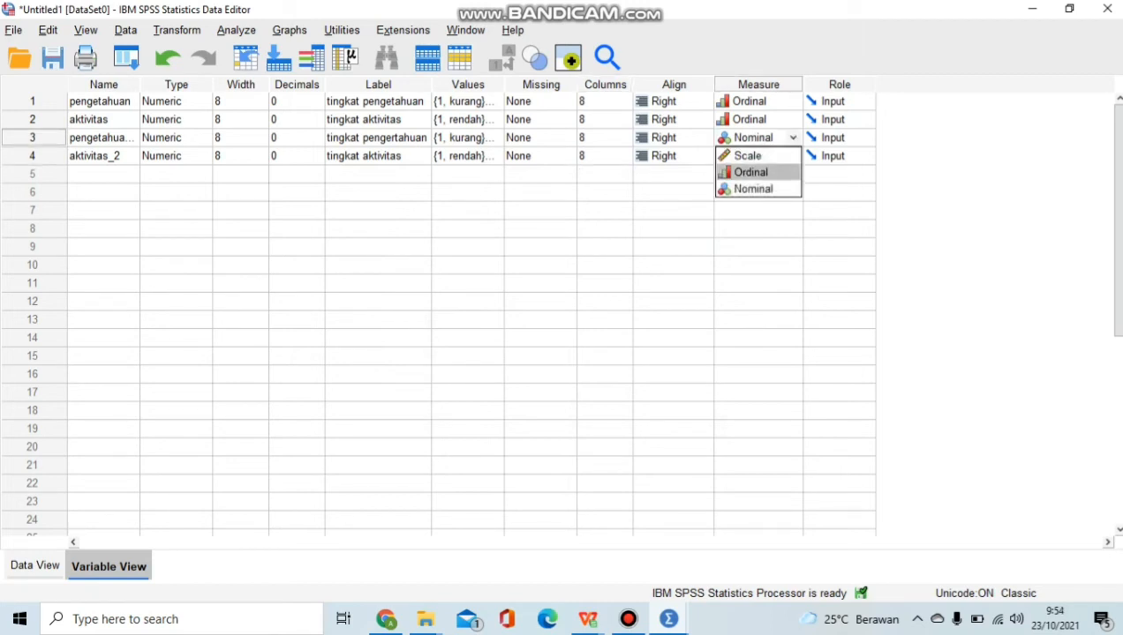
left_click(750, 172)
left_click(757, 155)
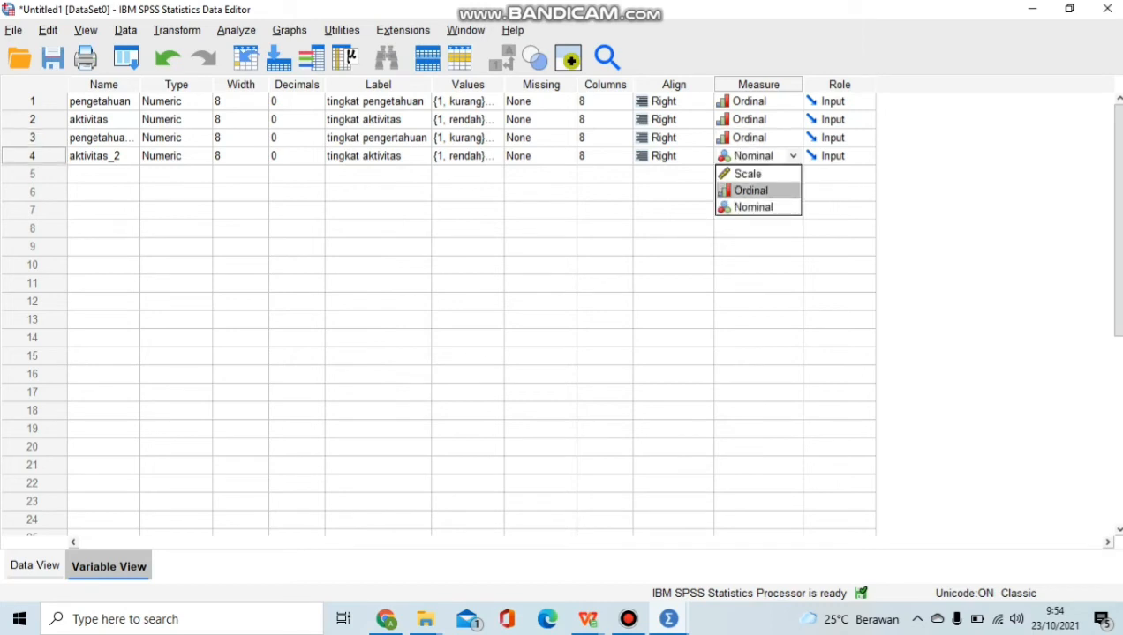
left_click(751, 190)
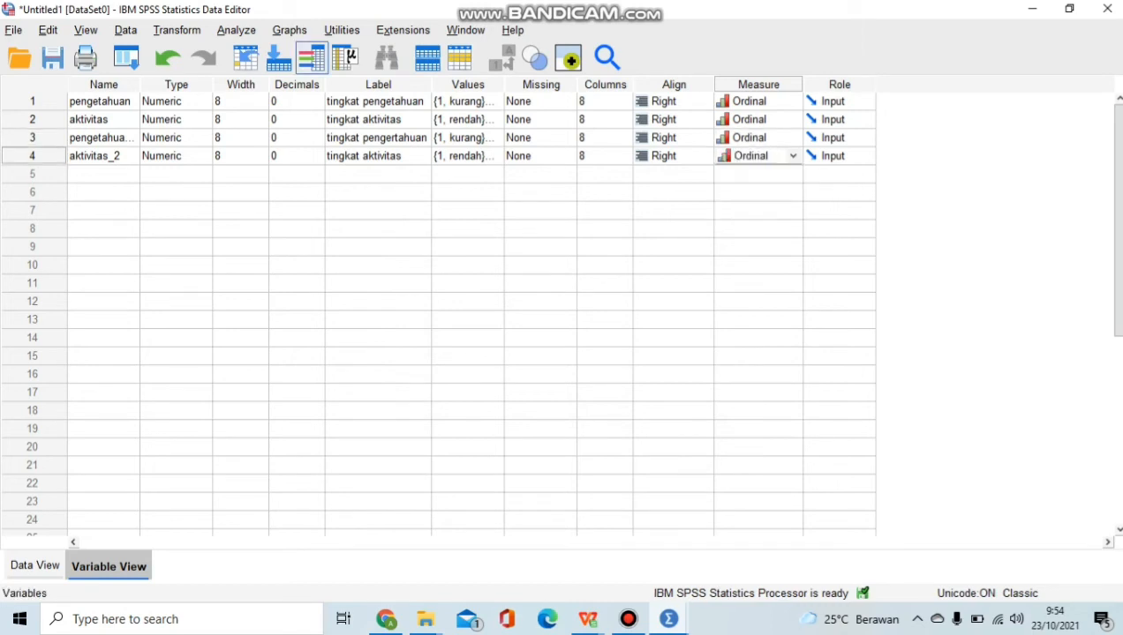
- Start a new Crosstabs analysis and replace pengetahuan with pengetahuan_2 as the row variable
key("alt+a")
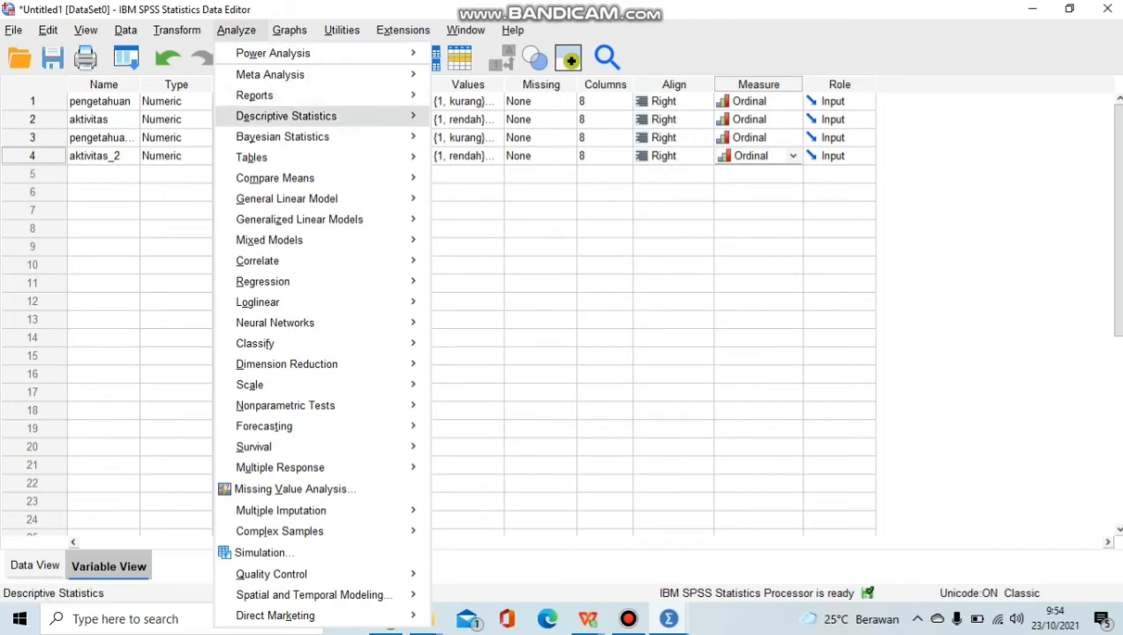
mouse_move(286, 115)
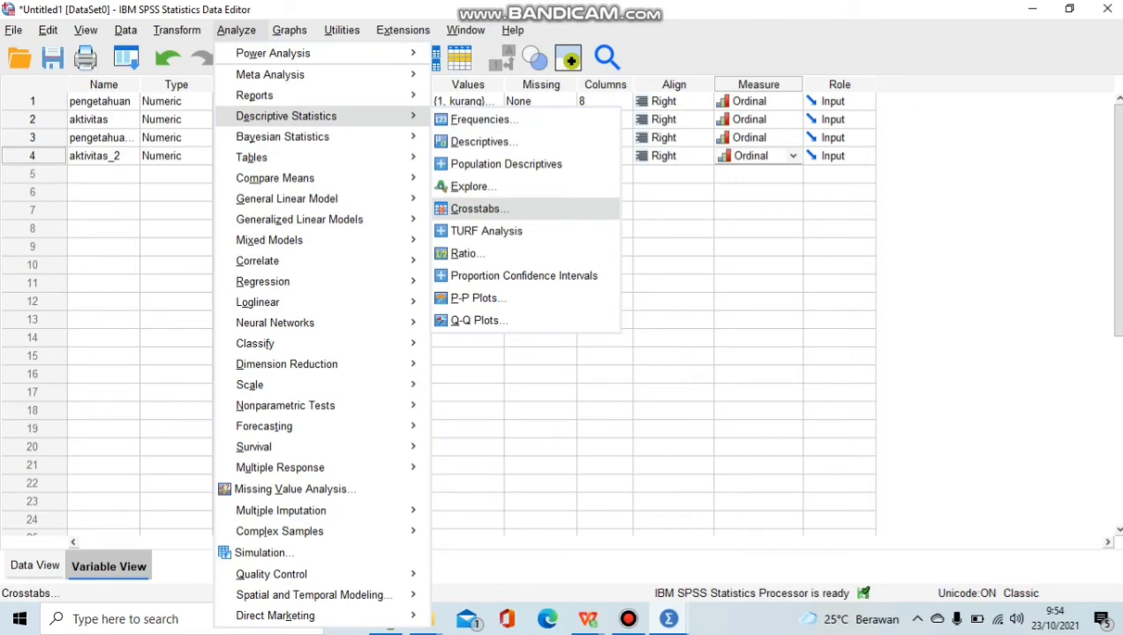
left_click(476, 208)
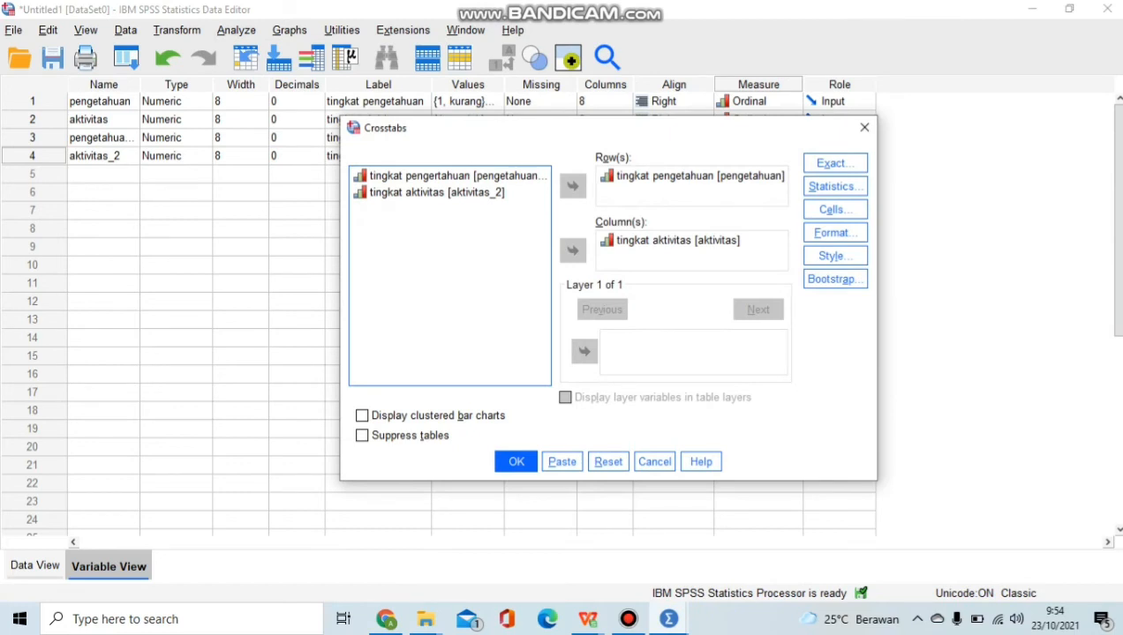
left_click(454, 175)
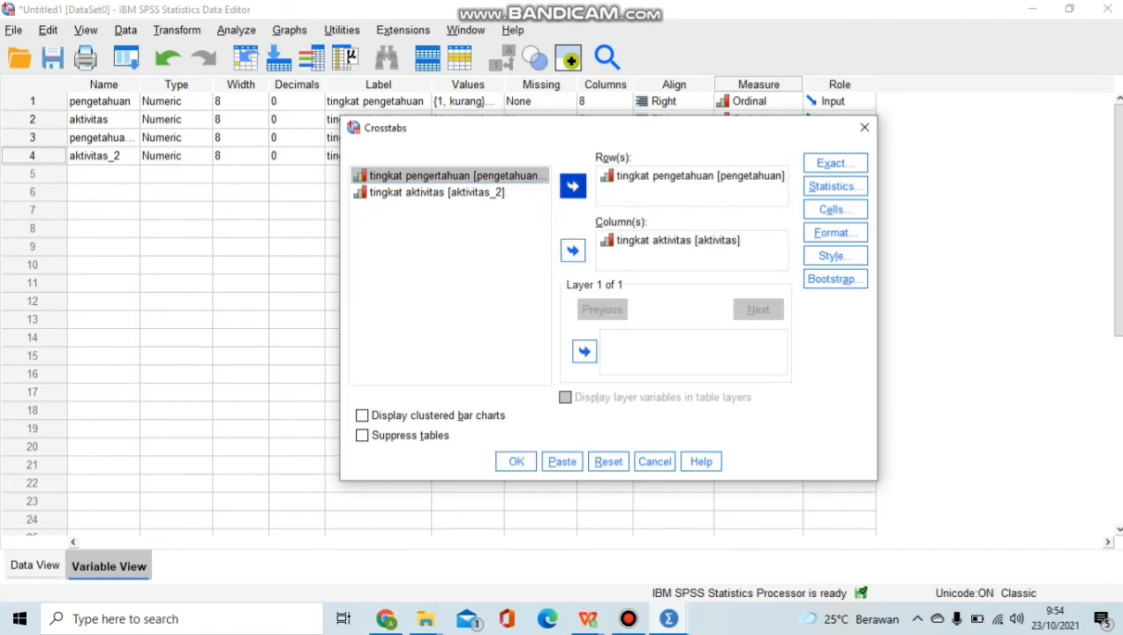
left_click(572, 185)
left_click(692, 176)
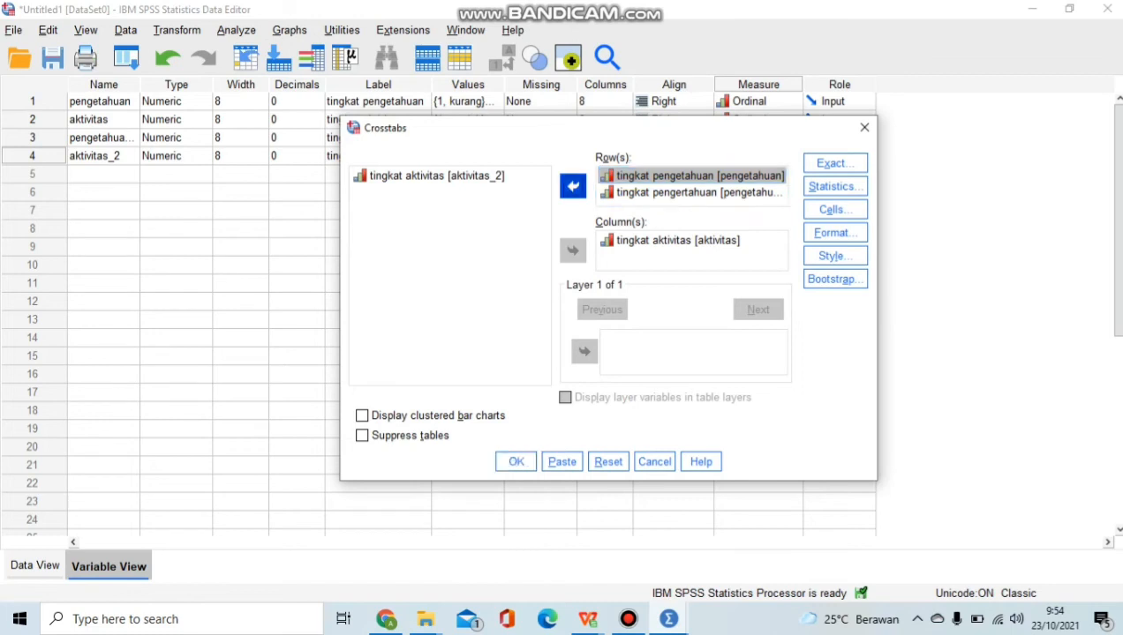
left_click(572, 185)
- Replace aktivitas with aktivitas_2 as the column variable of the crosstabs
left_click(437, 193)
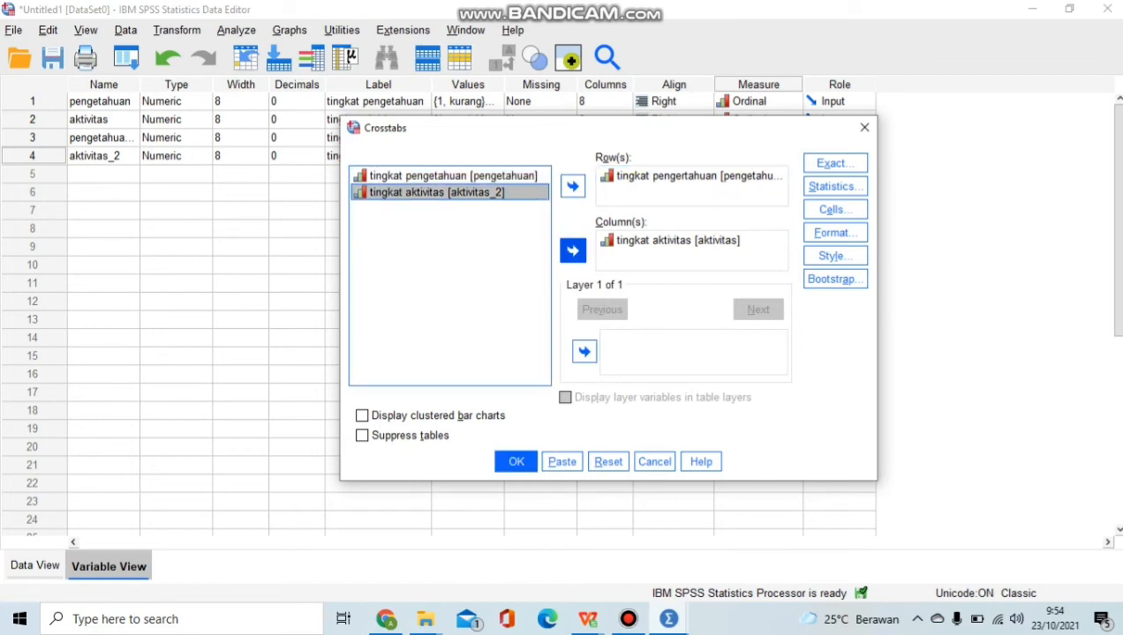
left_click(572, 251)
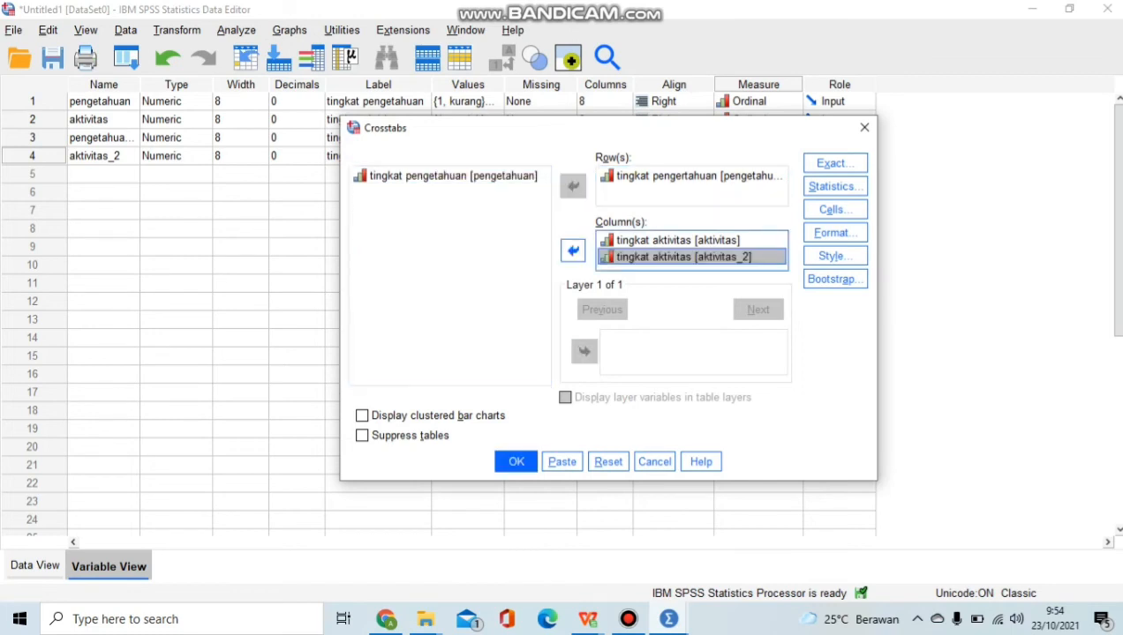
left_click(677, 241)
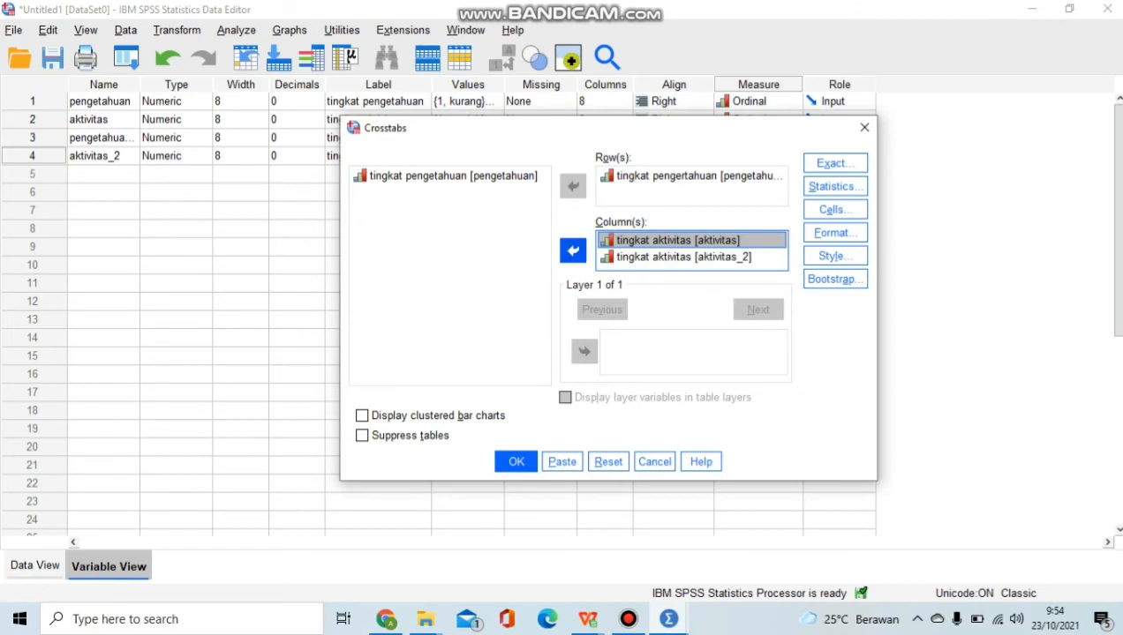
left_click(572, 250)
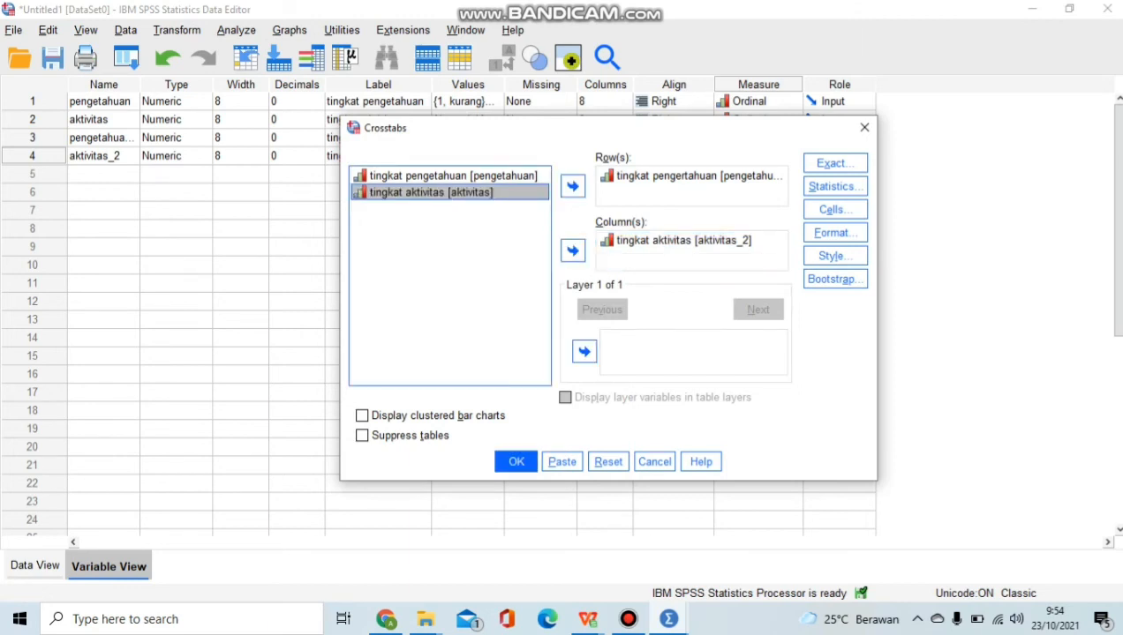
left_click(692, 175)
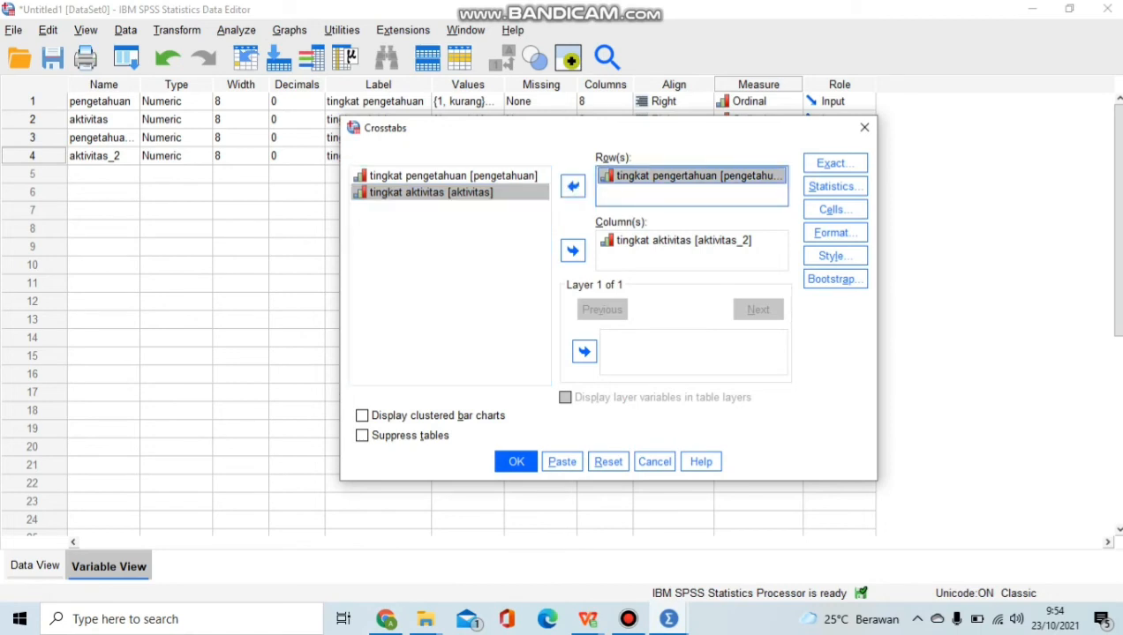
left_click(684, 240)
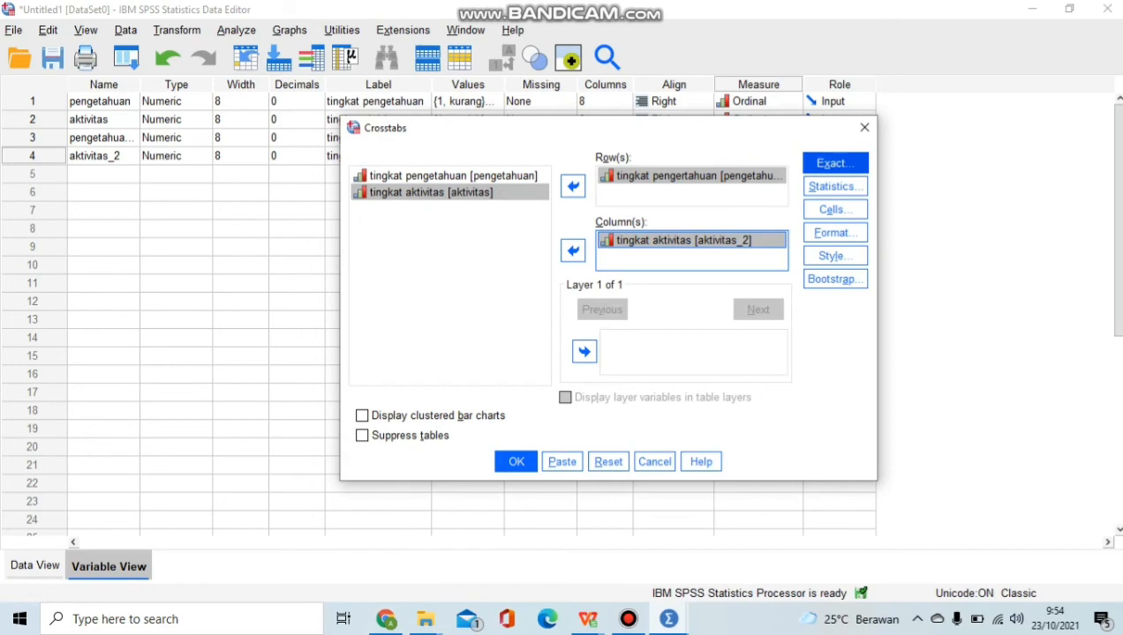
- Keep the Exact test with a 5-minute time limit and the Chi-square statistic for the crosstabs
left_click(835, 163)
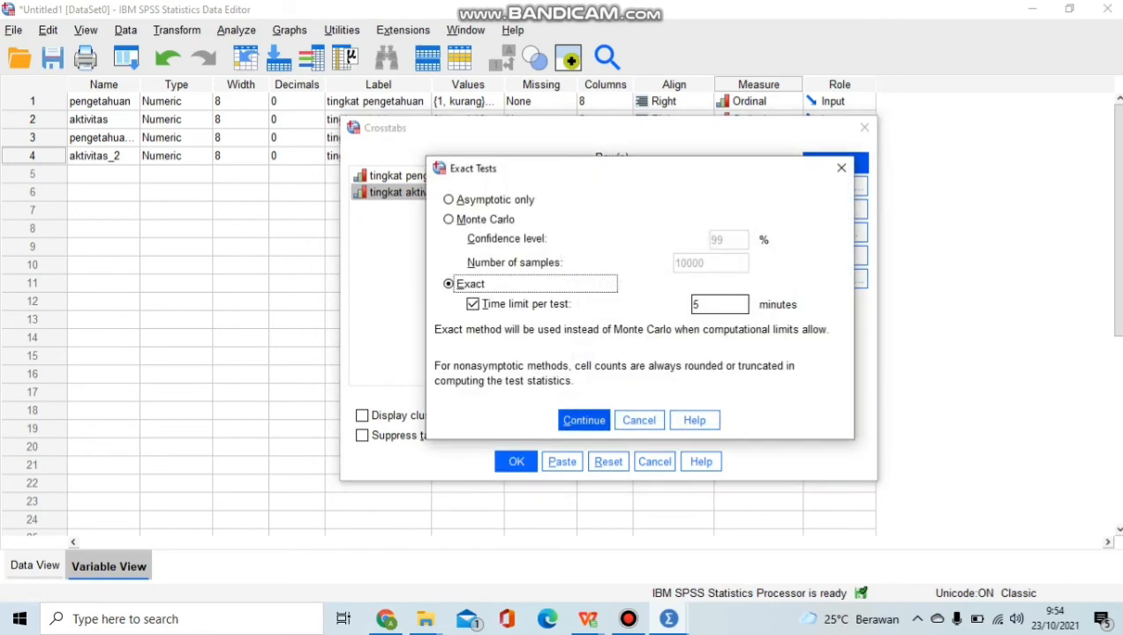
left_click(583, 420)
left_click(835, 187)
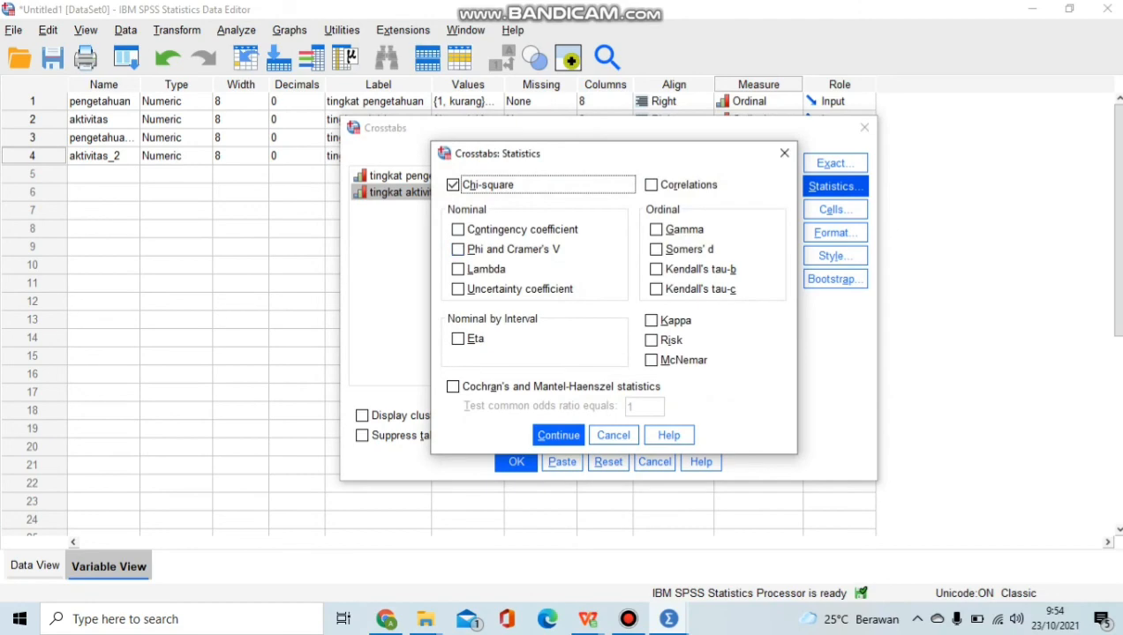
left_click(558, 435)
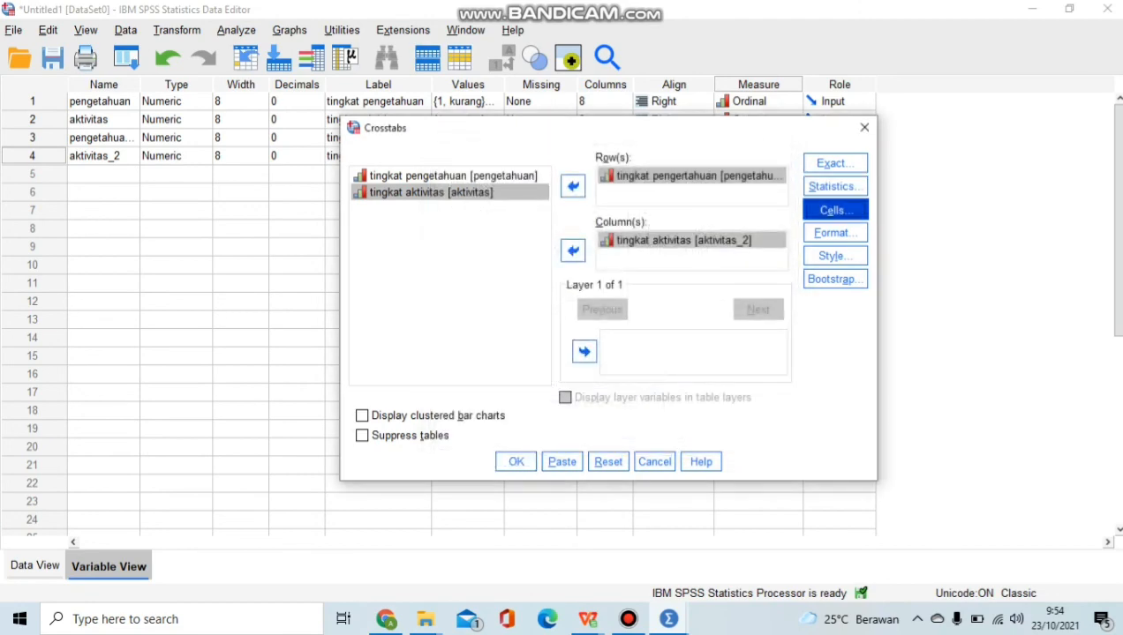
- Keep observed and expected counts, row, column and total percentages and ascending row order, and run the crosstabs
left_click(835, 211)
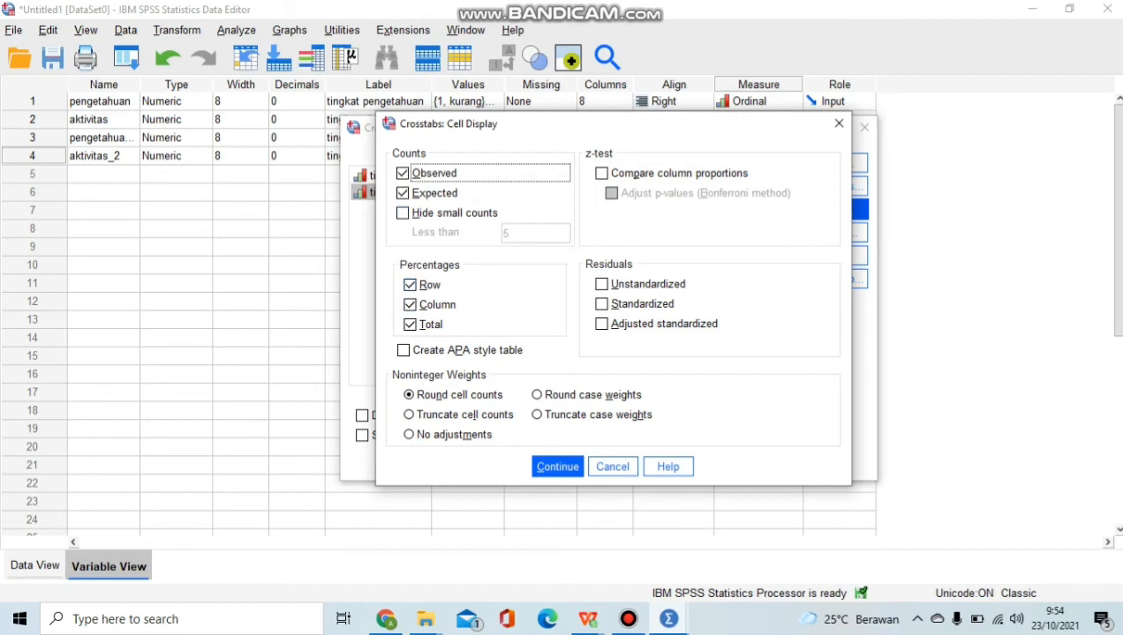
left_click(558, 467)
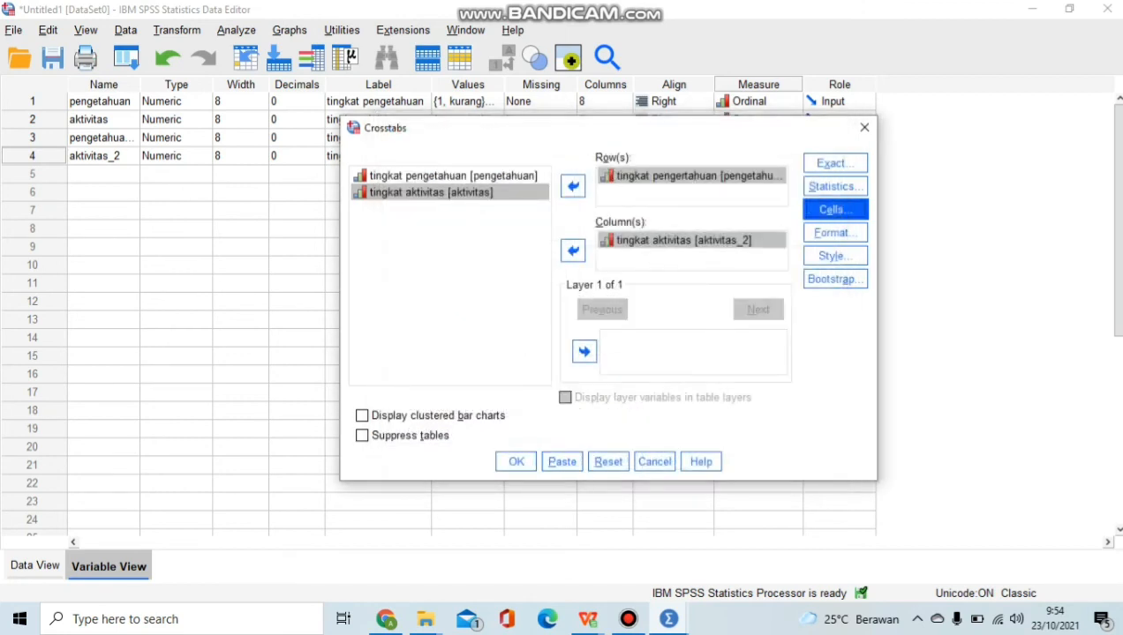
left_click(835, 232)
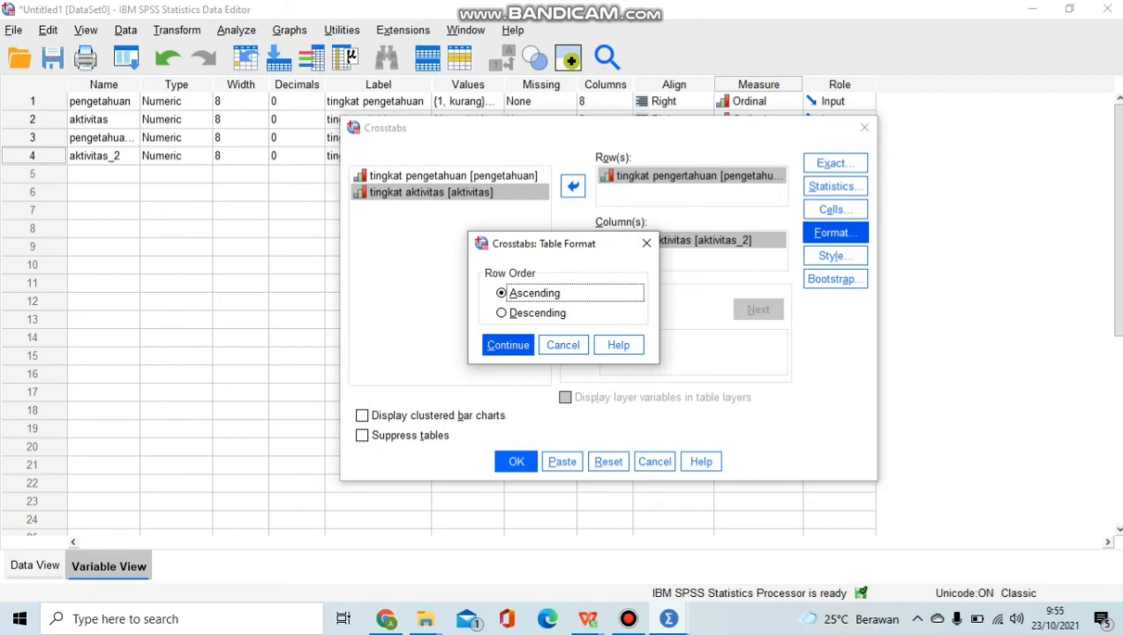
left_click(505, 343)
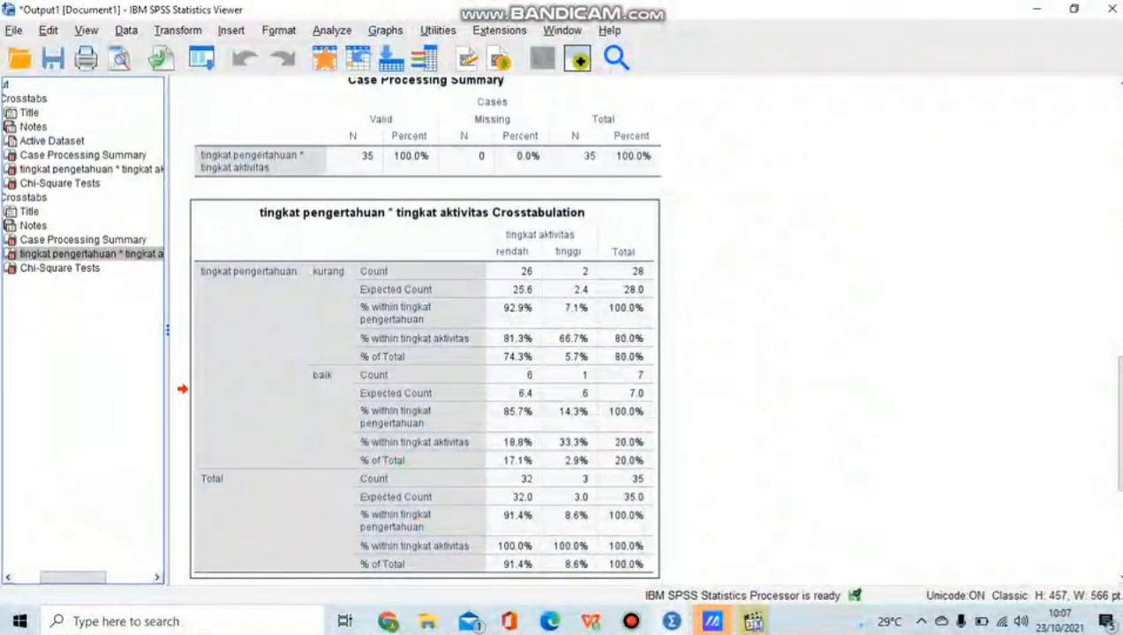
- Examine the expected counts in the new crosstabulation and the significance values in its Chi-Square Tests table
scroll(424, 353, "up", 2)
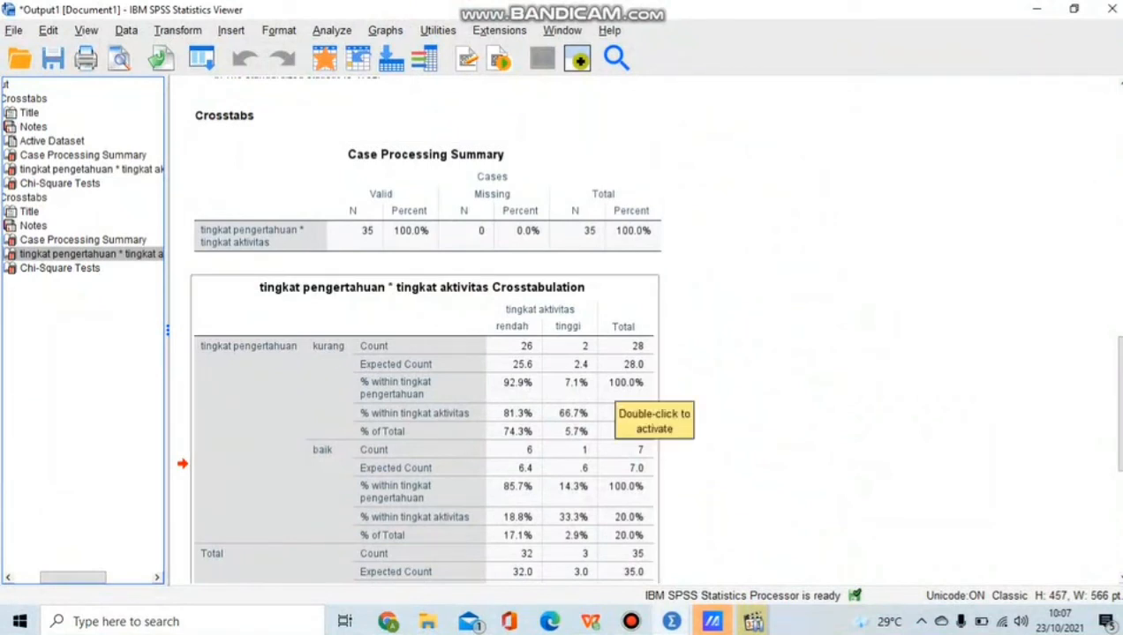
scroll(423, 326, "down", 2)
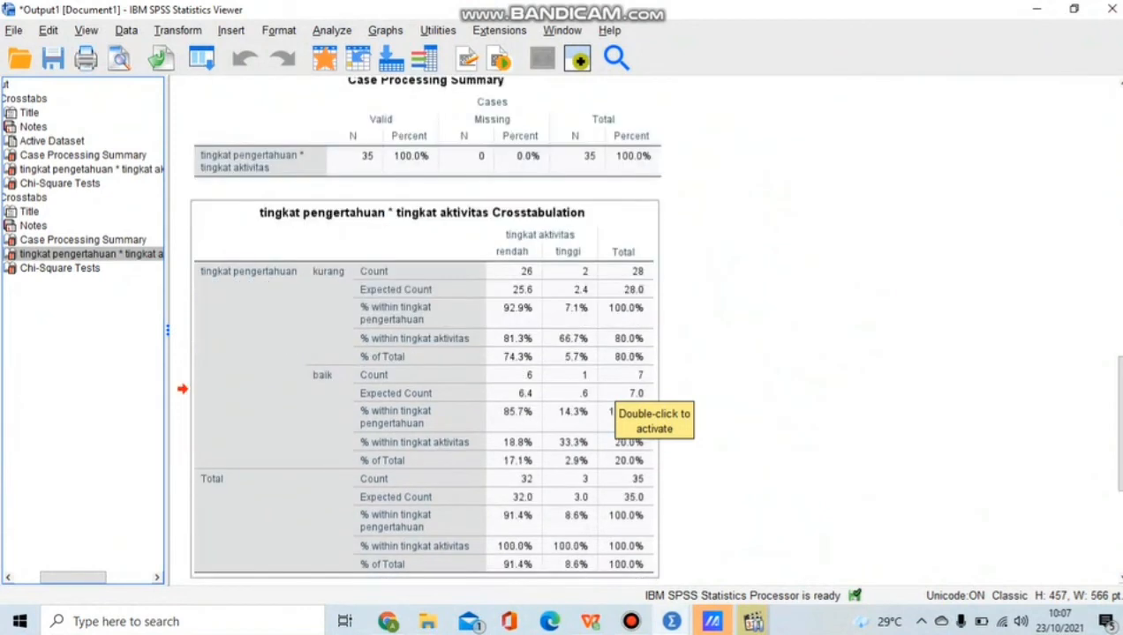
scroll(468, 327, "down", 8)
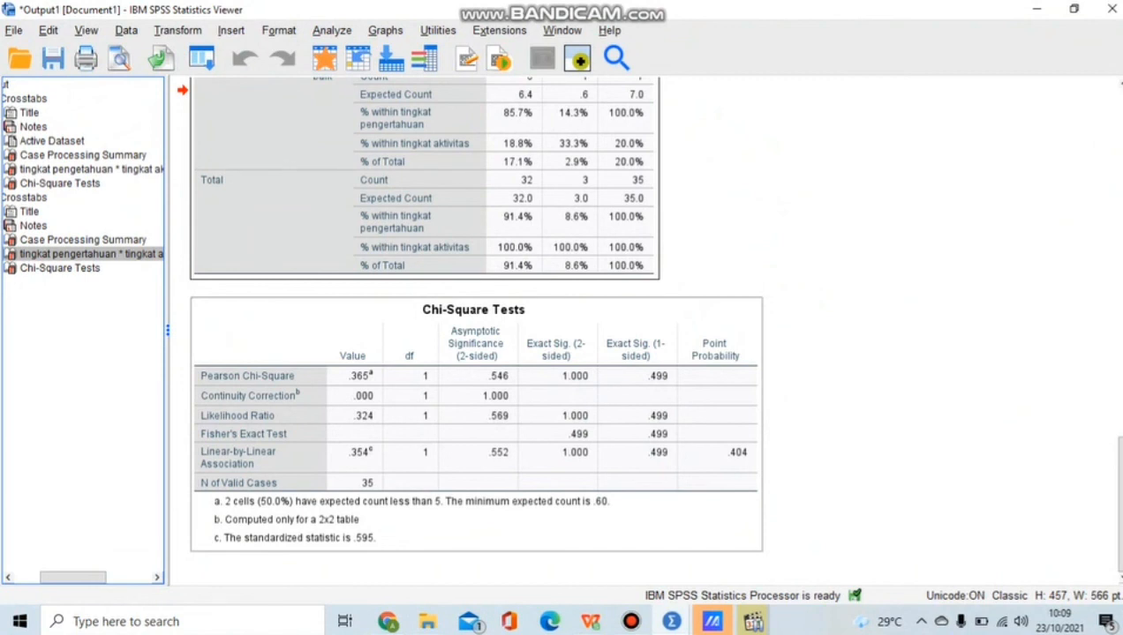
key("Escape")
key("alt+Tab")
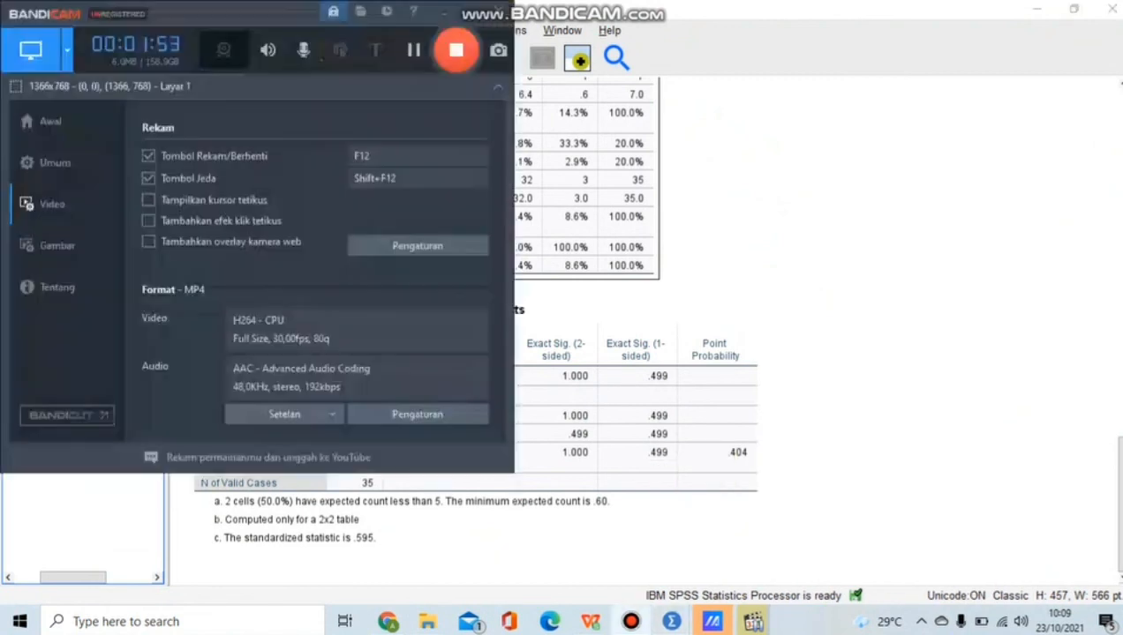